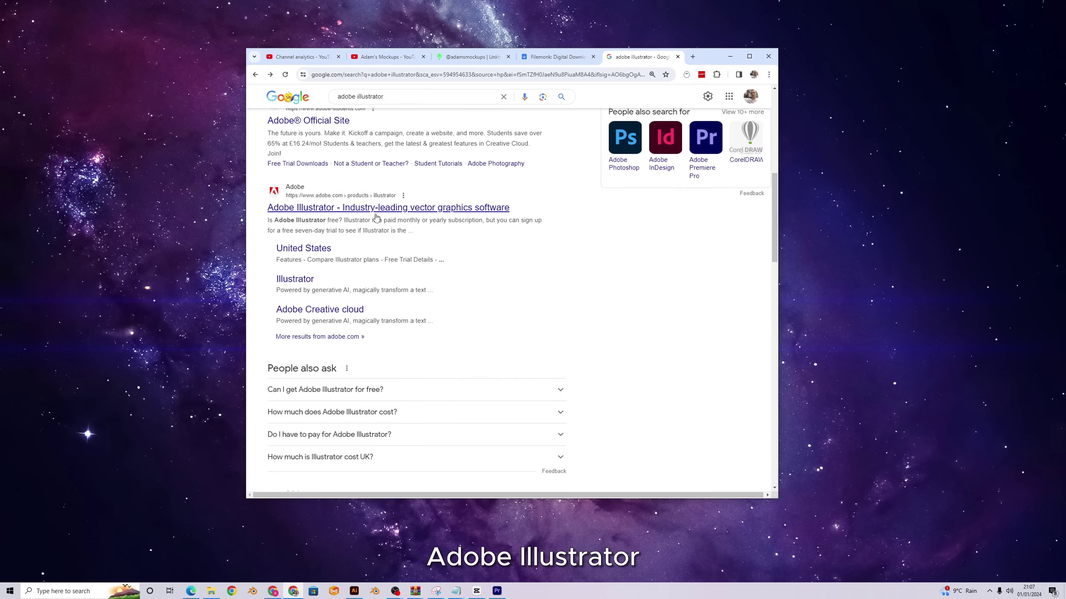
Step: Open the Adobe Illustrator product page from the search results and look over the finished clothing mockups
left_click(376, 207)
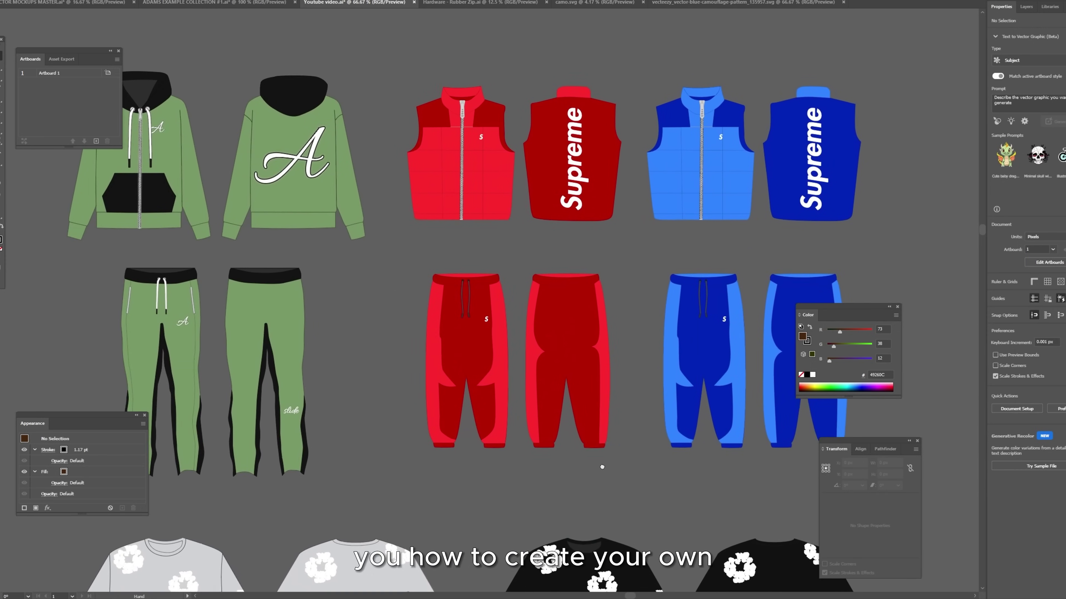
left_click_drag(602, 467, 448, 492)
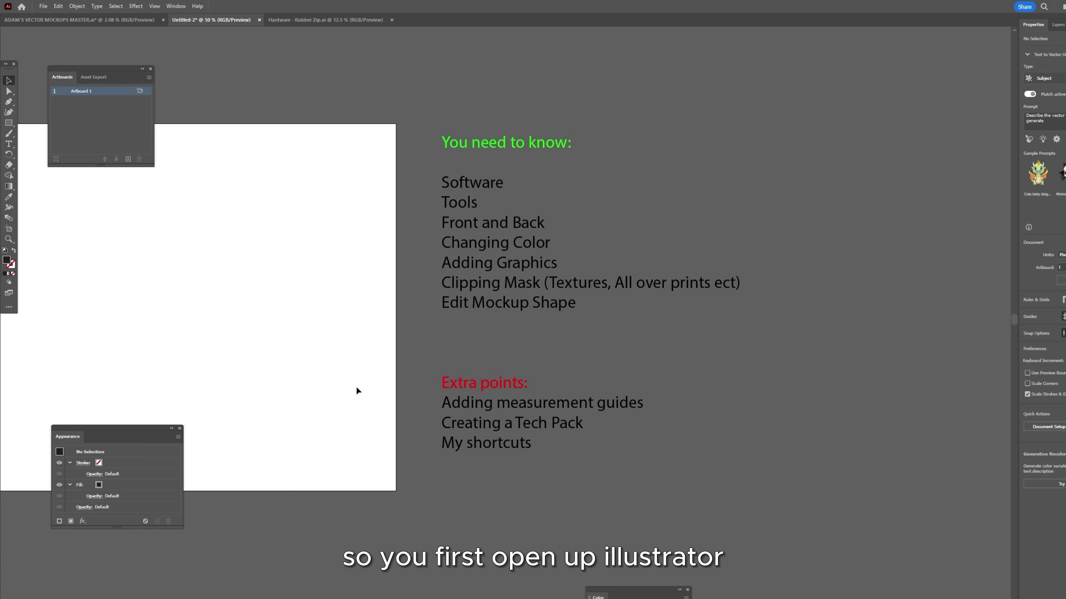
Step: Create a new document 3333 px wide and 2222 px high
key("ctrl+n")
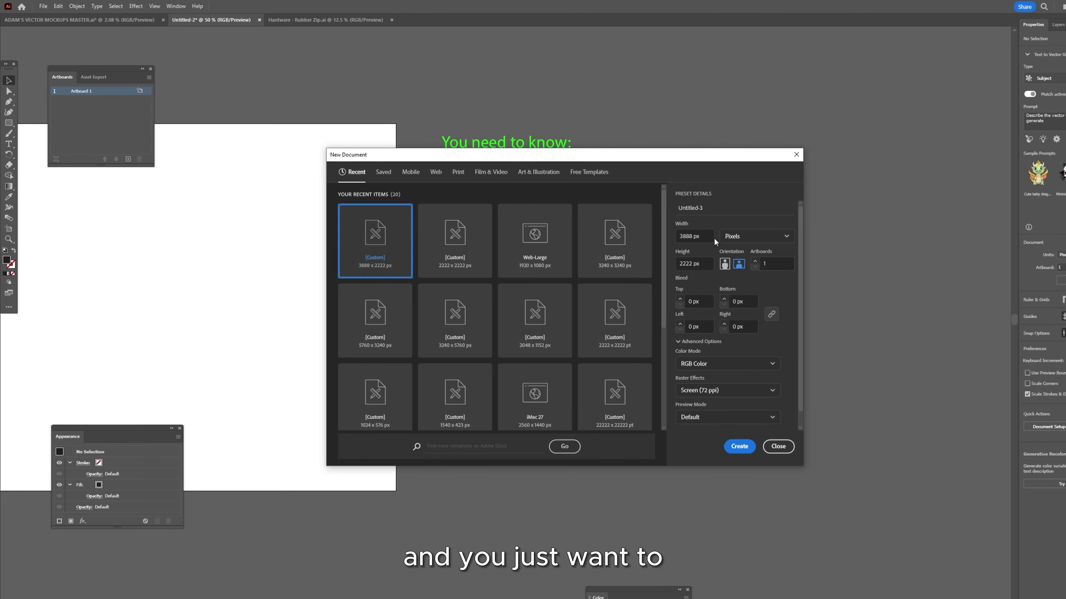
left_click(707, 236)
left_click_drag(712, 160, 714, 155)
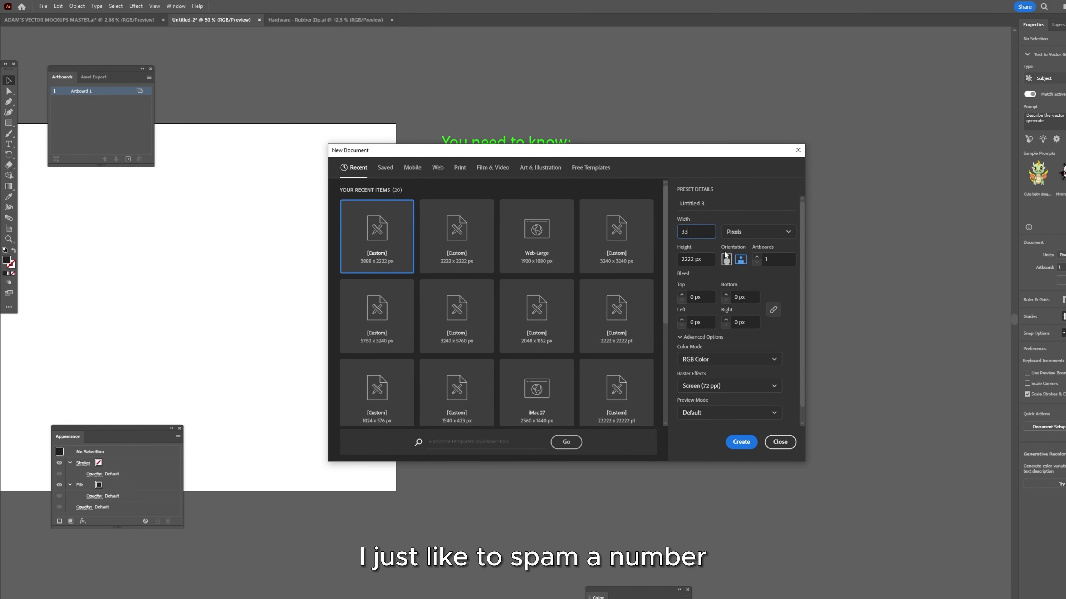
left_click(710, 261)
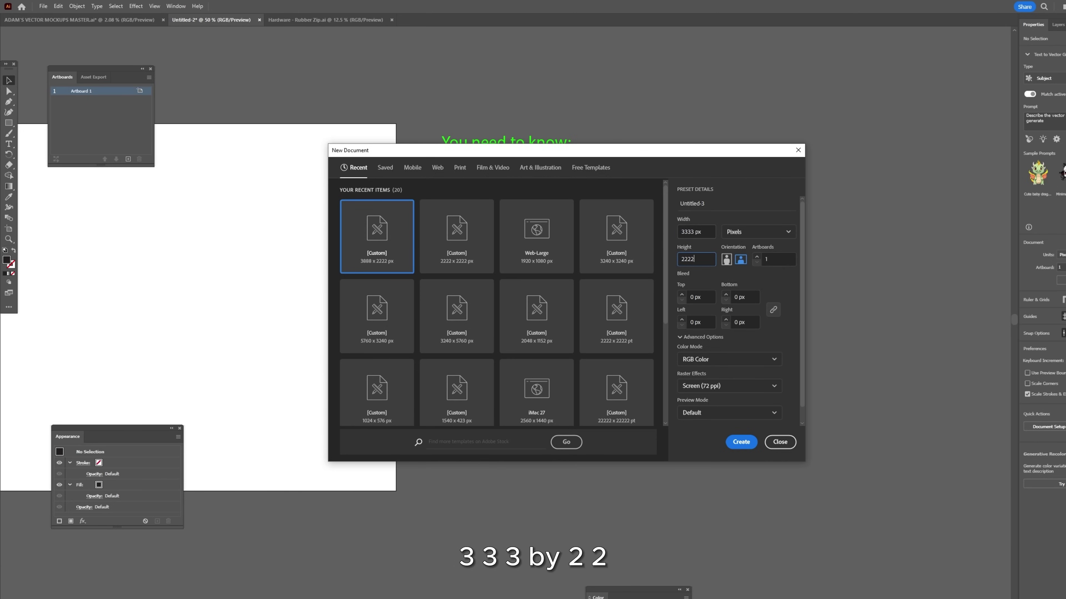
left_click(741, 442)
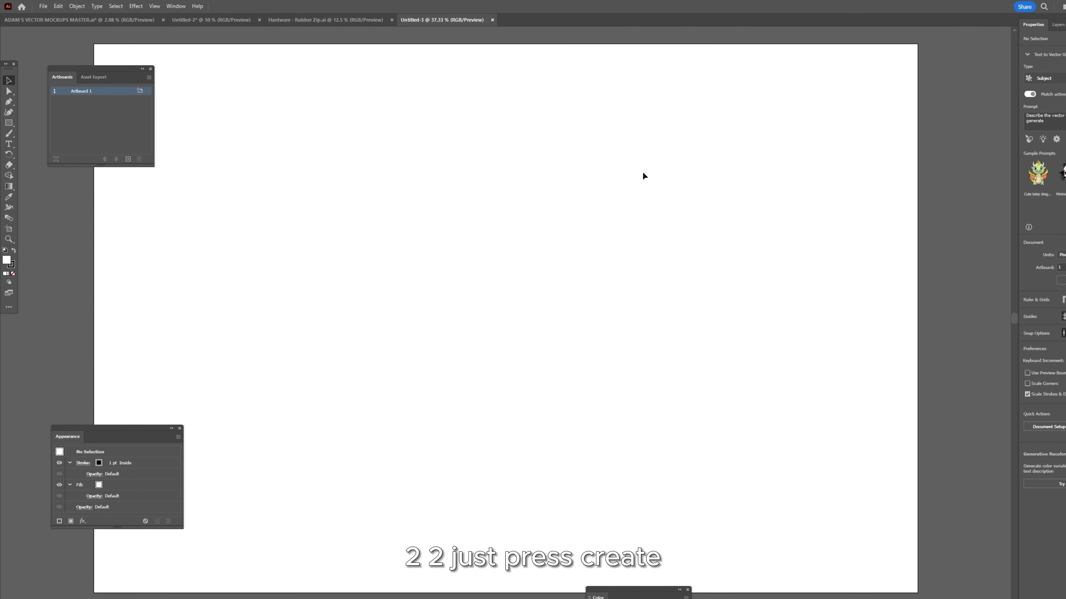
scroll(671, 191, "down", 2)
left_click_drag(675, 195, 642, 221)
scroll(642, 216, "up", 1)
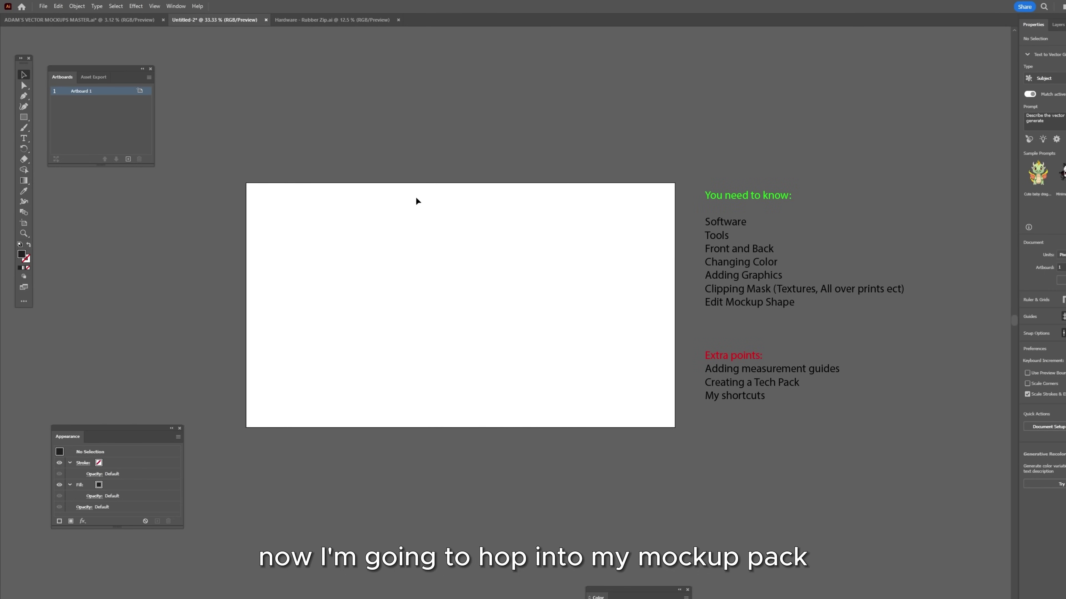
Step: Bring up the ADAM'S VECTOR MOCKUPS MASTER document and enter the adamsmockups.com website
left_click(113, 24)
scroll(292, 86, "down", 2)
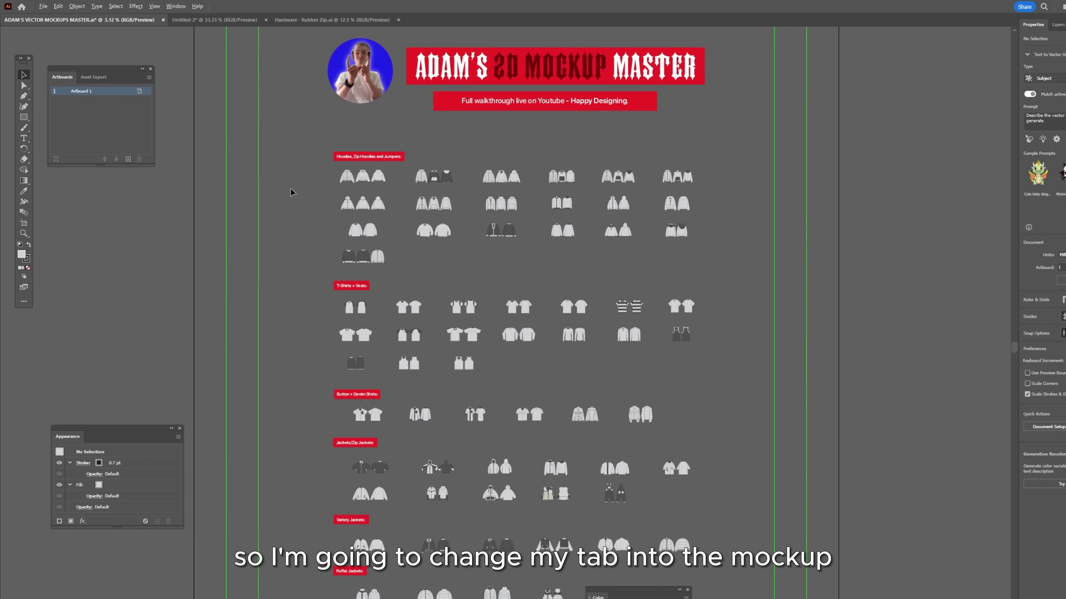
left_click(214, 20)
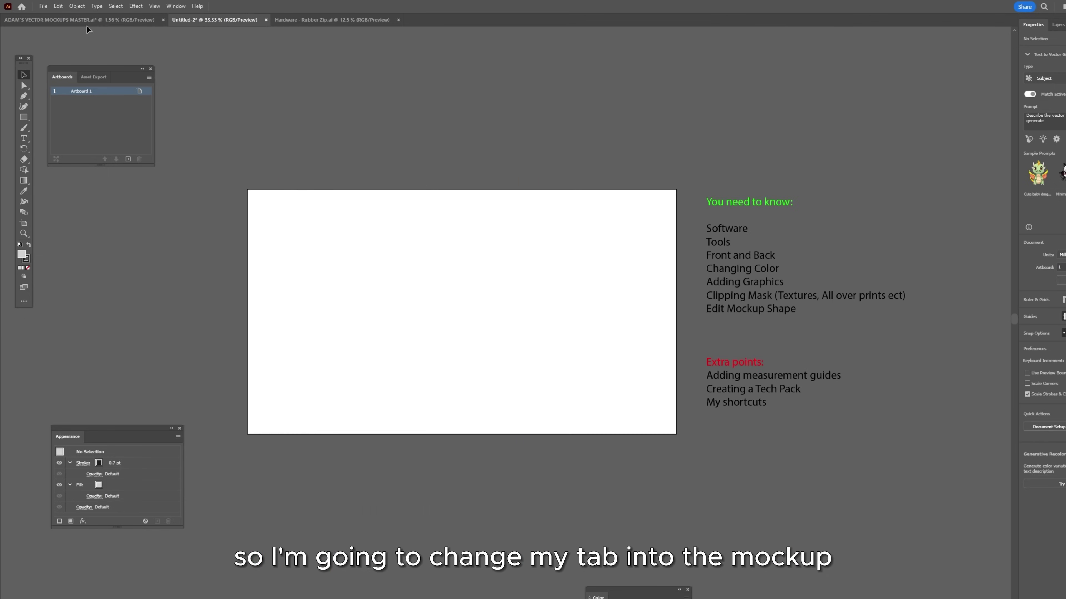
left_click(79, 20)
scroll(343, 85, "up", 2)
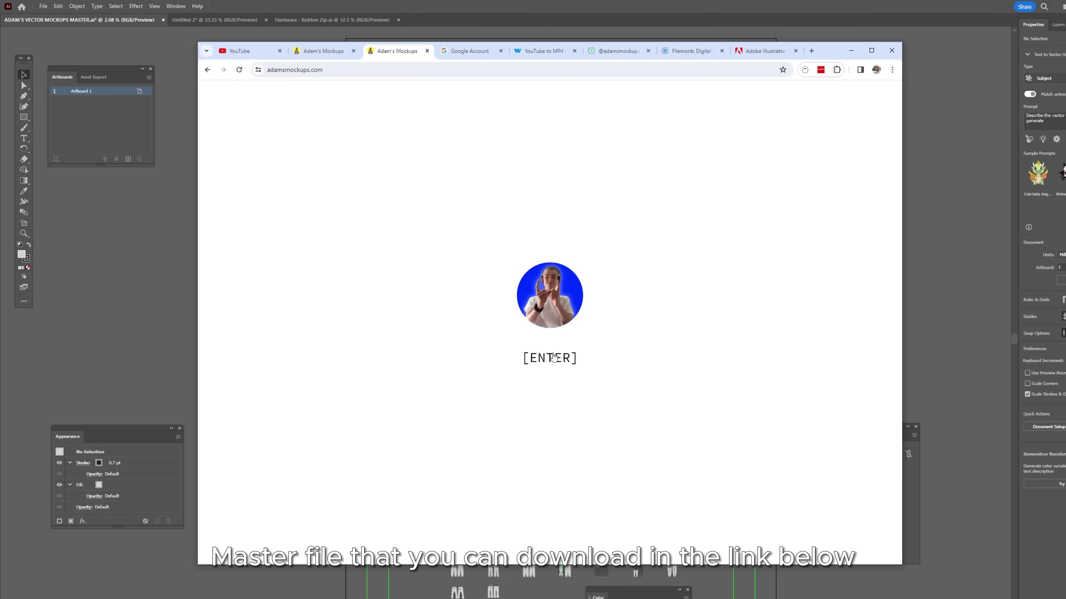
left_click(554, 359)
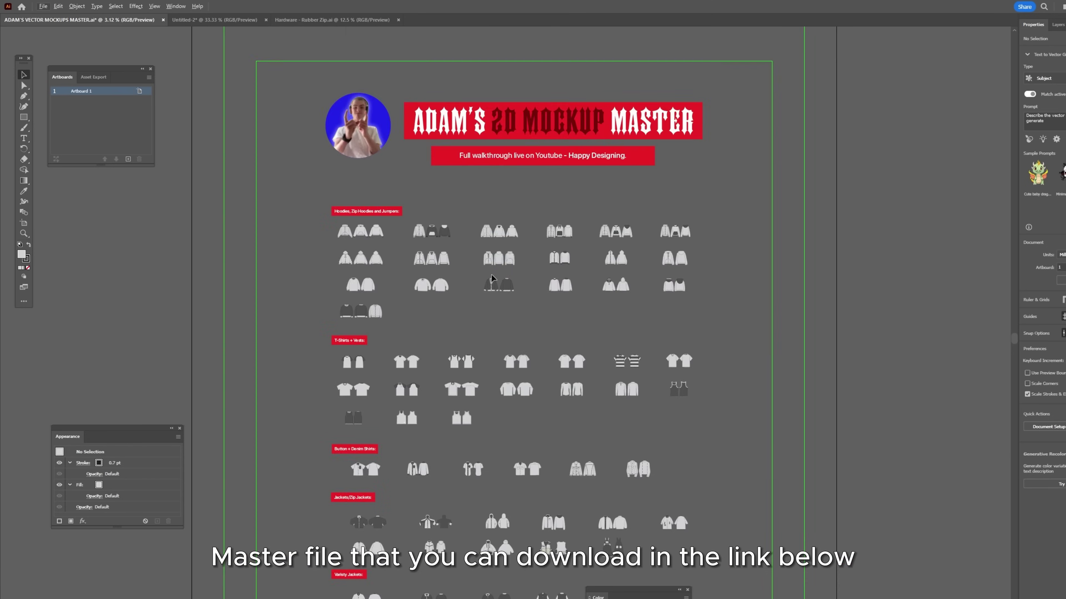
Step: Select the three-view pointed-hood hoodie set that starts the second row under Hoodies, Zip Hoodies and Jumpers
scroll(531, 269, "up", 2)
scroll(424, 214, "up", 2)
left_click_drag(424, 213, 422, 365)
scroll(566, 391, "down", 2)
scroll(423, 365, "up", 5)
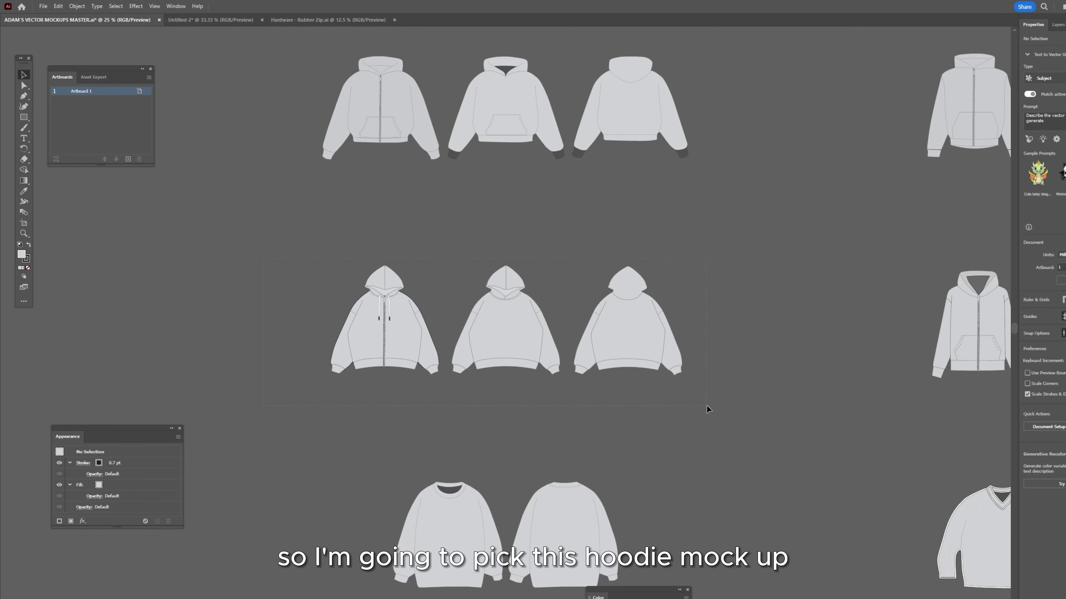
scroll(431, 343, "up", 3)
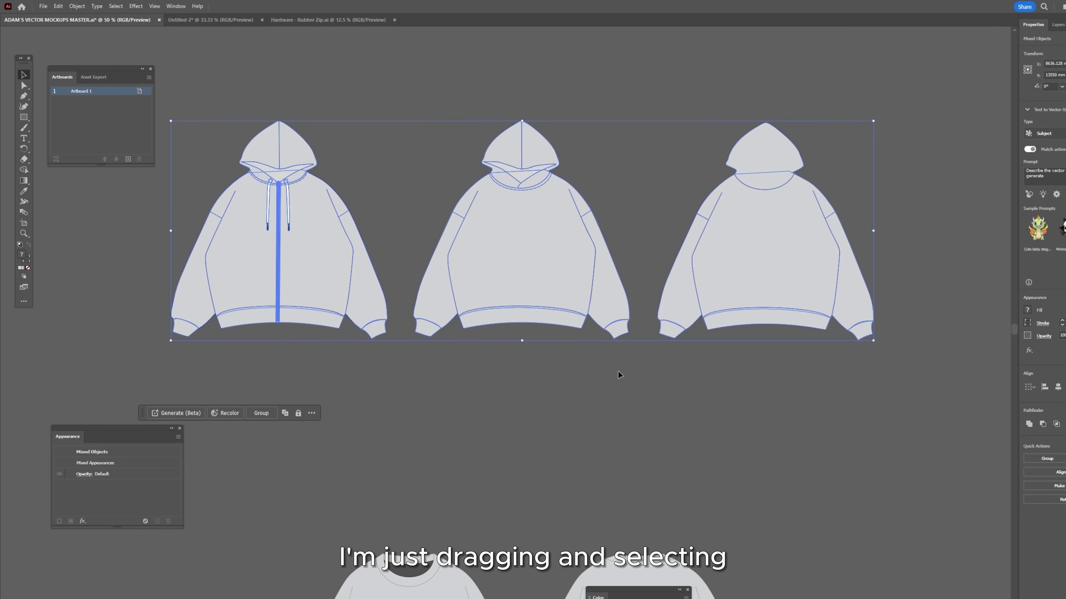
Step: Add the neighbouring three-view hoodie set with kangaroo pockets in the same row to the selection
scroll(935, 407, "down", 4)
left_click_drag(932, 407, 405, 382)
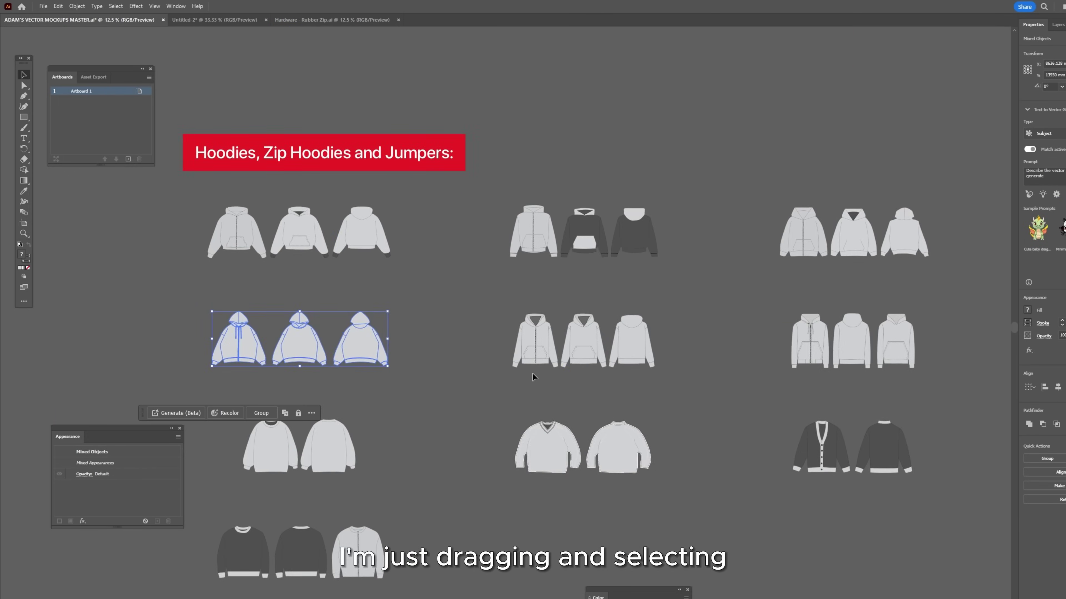
scroll(604, 386, "up", 3)
left_click_drag(603, 387, 701, 416)
scroll(702, 429, "up", 1)
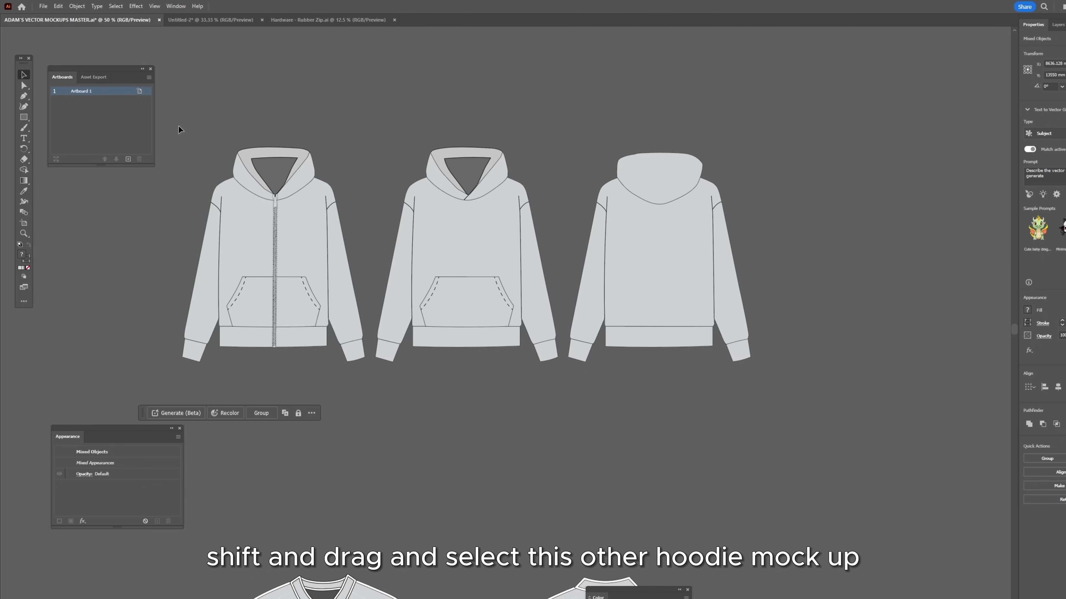
scroll(823, 369, "down", 4)
left_click_drag(773, 357, 856, 369)
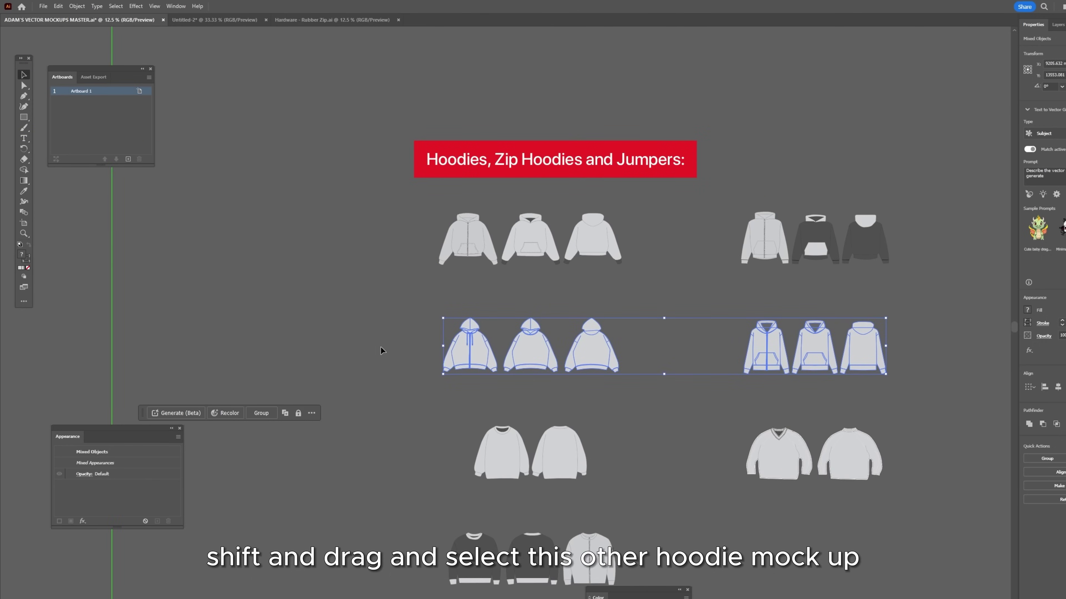
Step: Add the long-sleeve top and the basketball jersey from the T-Shirts + Vests section to the selection
scroll(743, 383, "down", 2)
left_click_drag(842, 413, 690, 388)
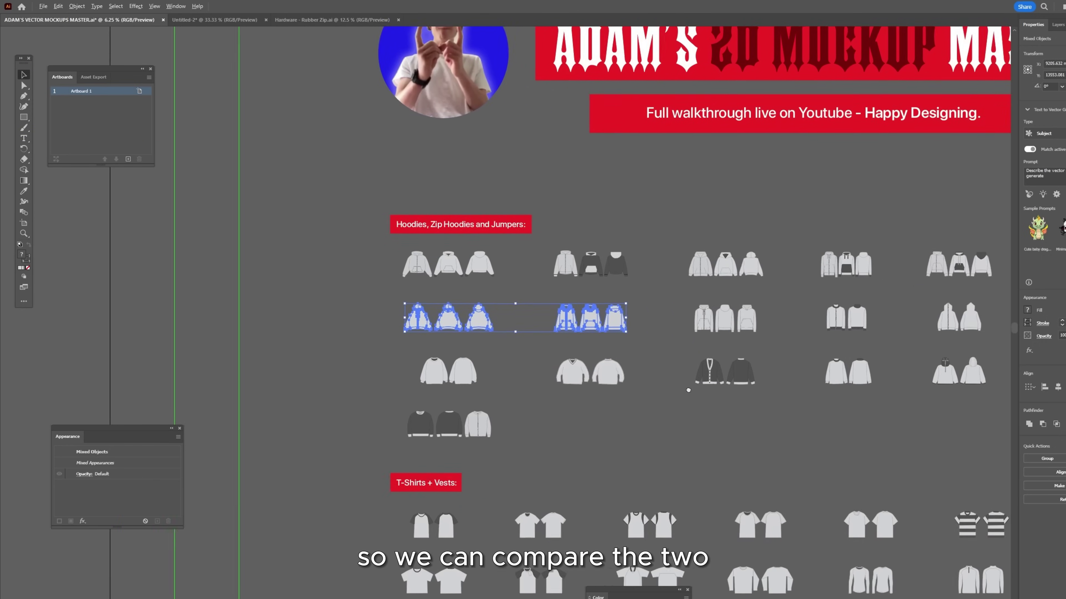
scroll(743, 582, "up", 4)
left_click_drag(743, 582, 558, 321)
left_click_drag(846, 387, 846, 388)
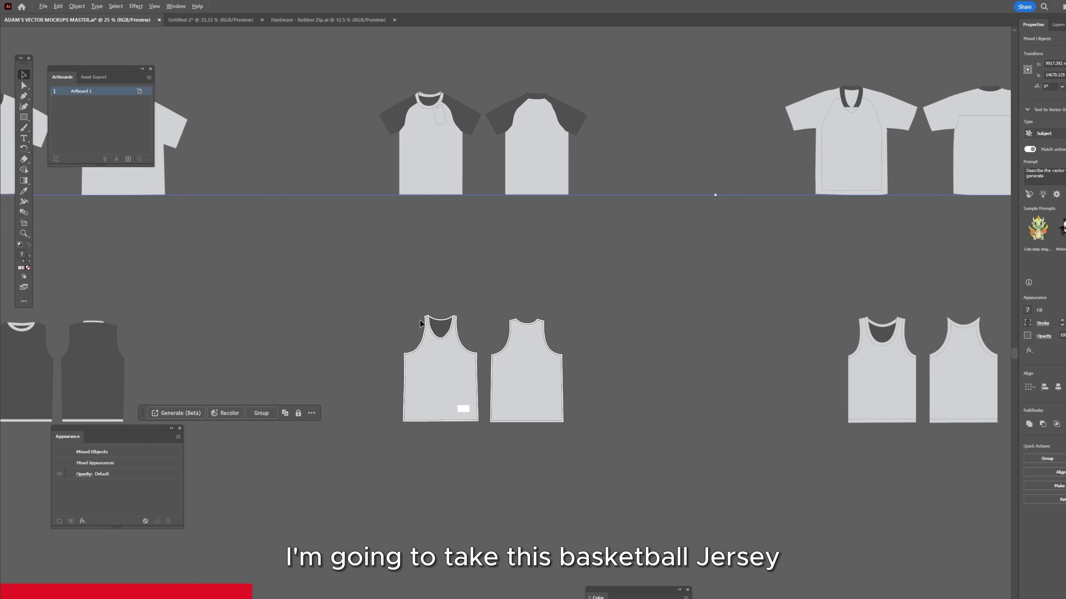
scroll(428, 320, "up", 1)
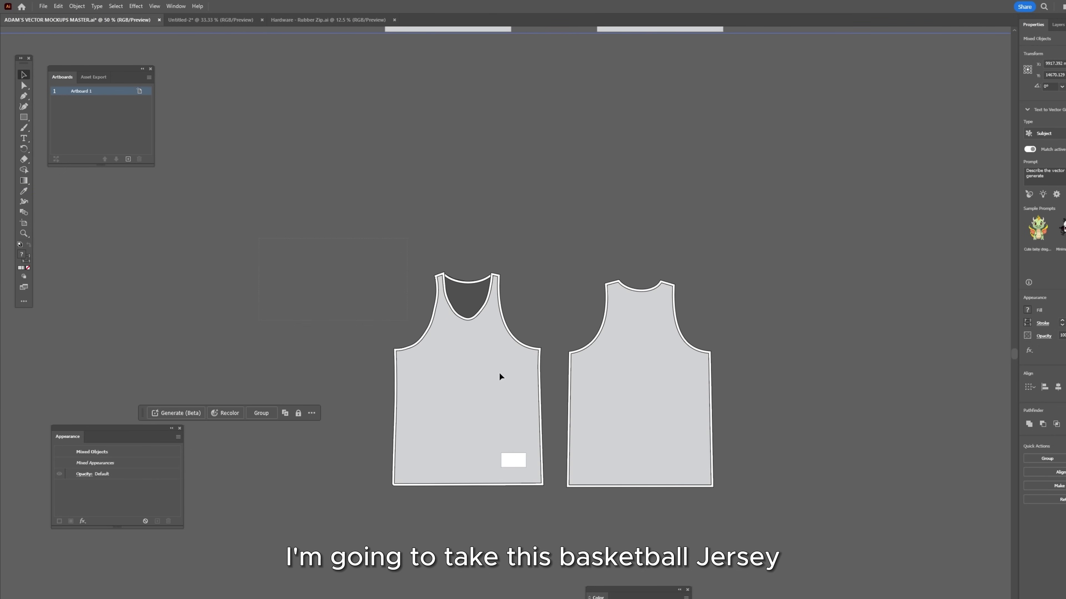
Step: Add the front and back views of the puffer vest and the side-panelled track pants to the selection
scroll(730, 441, "down", 3)
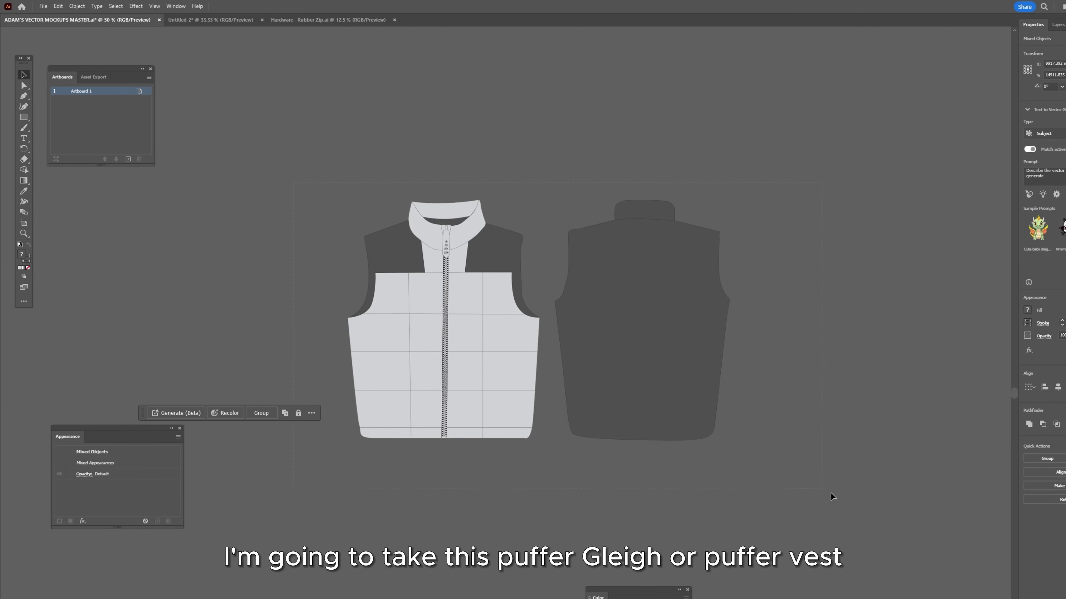
left_click_drag(829, 492, 830, 493)
scroll(722, 425, "down", 7)
left_click_drag(769, 458, 821, 392)
scroll(780, 349, "up", 7)
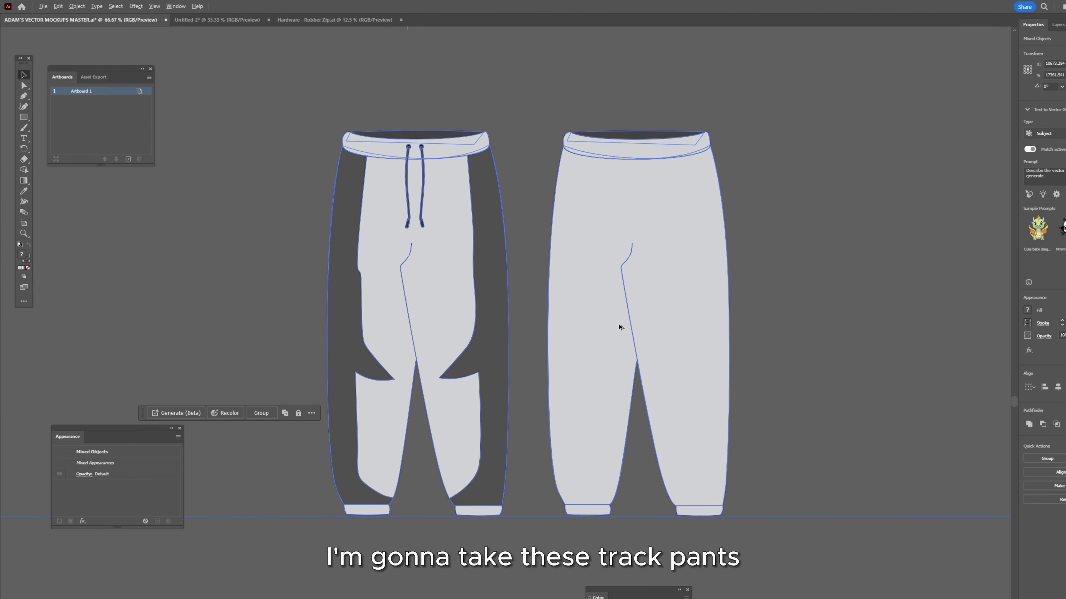
Step: Add the front and back views of the flared drawstring pants to the selection
scroll(583, 324, "down", 4)
scroll(563, 323, "left", 8)
scroll(563, 324, "up", 3)
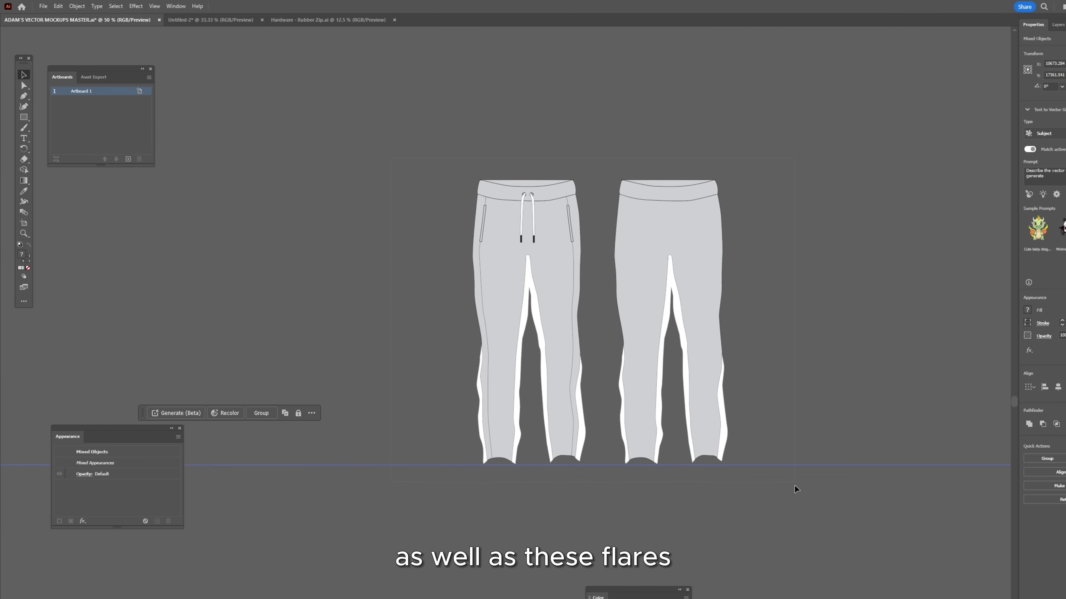
left_click_drag(794, 485, 794, 485)
Step: Add the raglan crop top and the two pairs of skateboard decks to the selection
scroll(722, 396, "down", 5)
scroll(714, 340, "up", 2)
left_click_drag(714, 341, 752, 351)
left_click_drag(503, 272, 803, 364)
scroll(720, 399, "down", 4)
scroll(803, 365, "up", 2)
scroll(738, 416, "down", 1)
left_click_drag(738, 416, 495, 134)
scroll(616, 265, "up", 1)
left_click_drag(616, 266, 703, 241)
scroll(571, 260, "up", 1)
left_click_drag(488, 292, 634, 357)
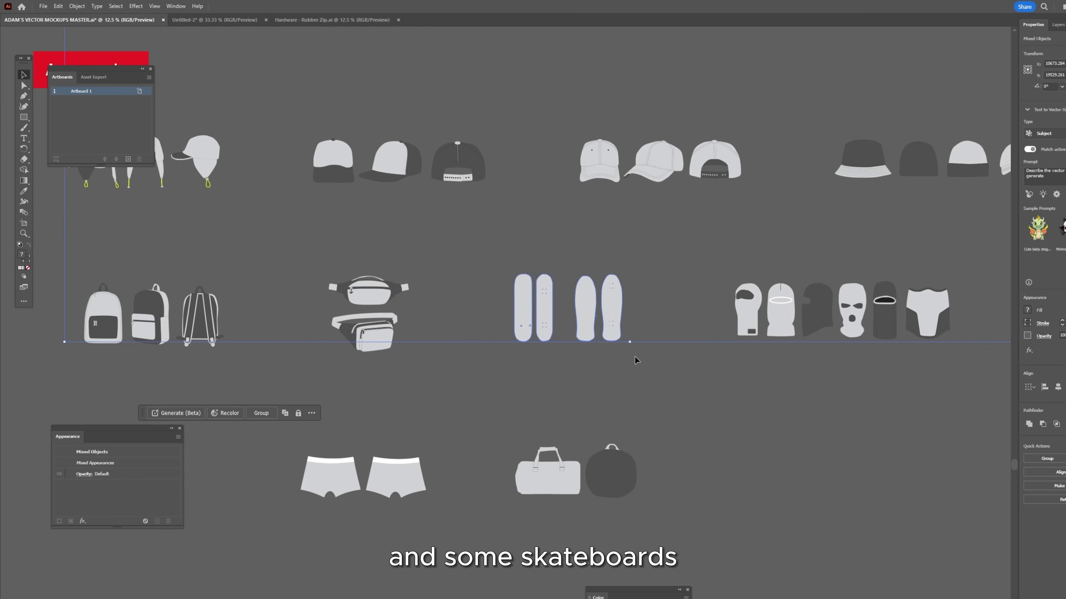
Step: Copy the selected mockups and paste them into the Untitled-2 document, accepting the scaling to fit the canvas
scroll(634, 357, "down", 5)
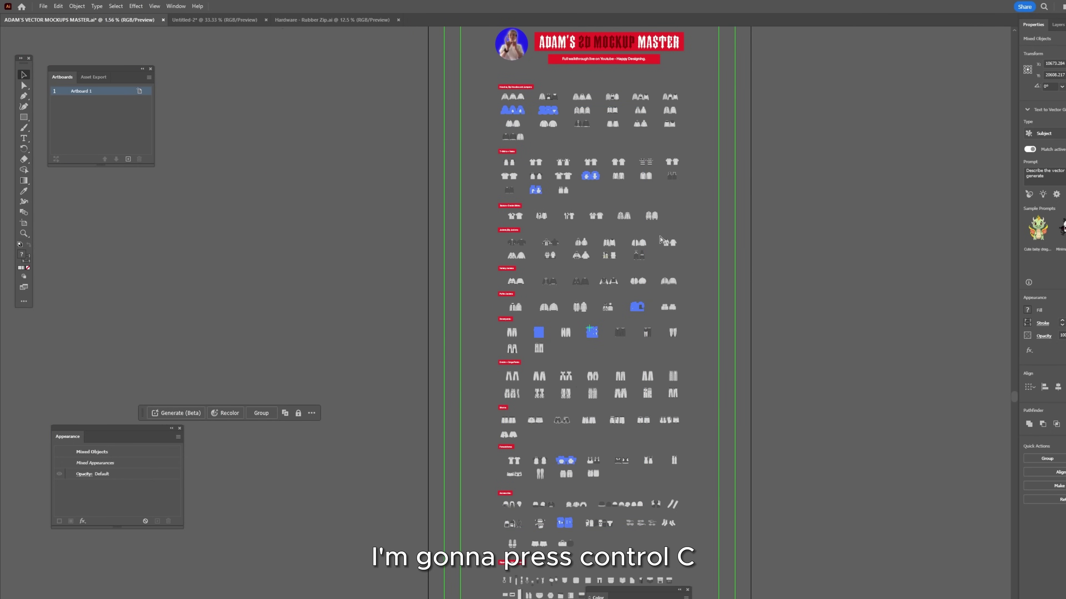
key("ctrl+c")
left_click(225, 19)
scroll(476, 281, "down", 3)
key("ctrl+v")
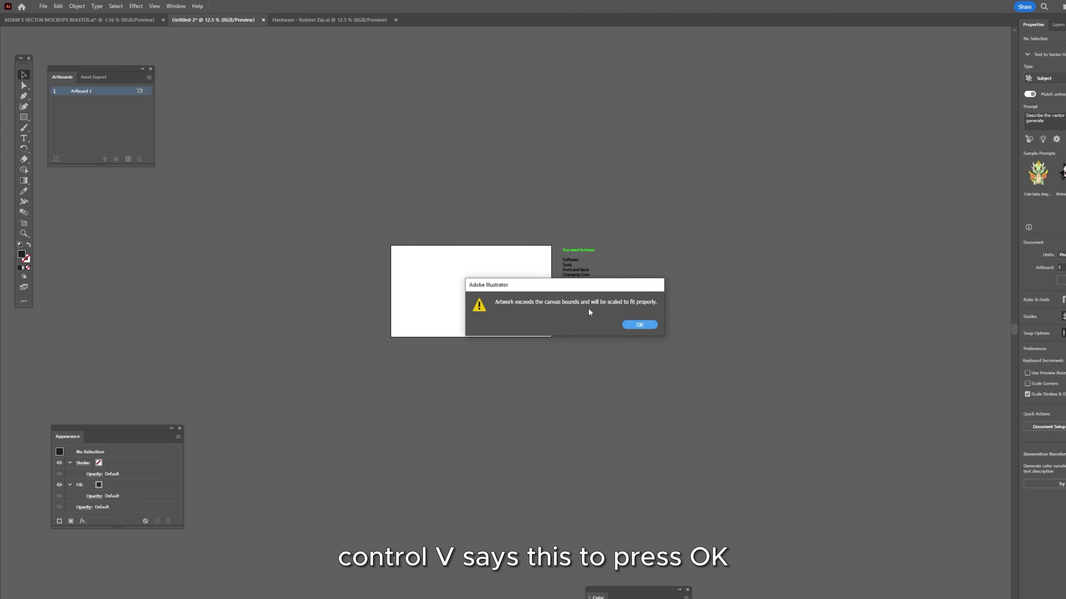
left_click(643, 323)
scroll(599, 310, "down", 3)
left_click_drag(626, 312, 465, 272)
left_click(648, 325)
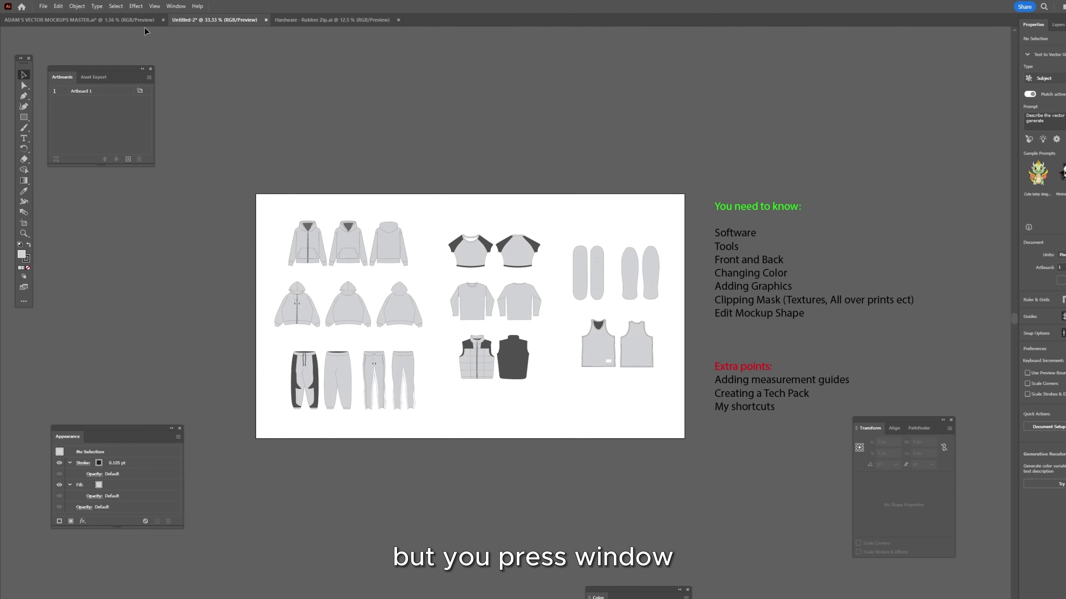
Step: Display the Transform panel and reposition it beside the artboard
left_click(175, 6)
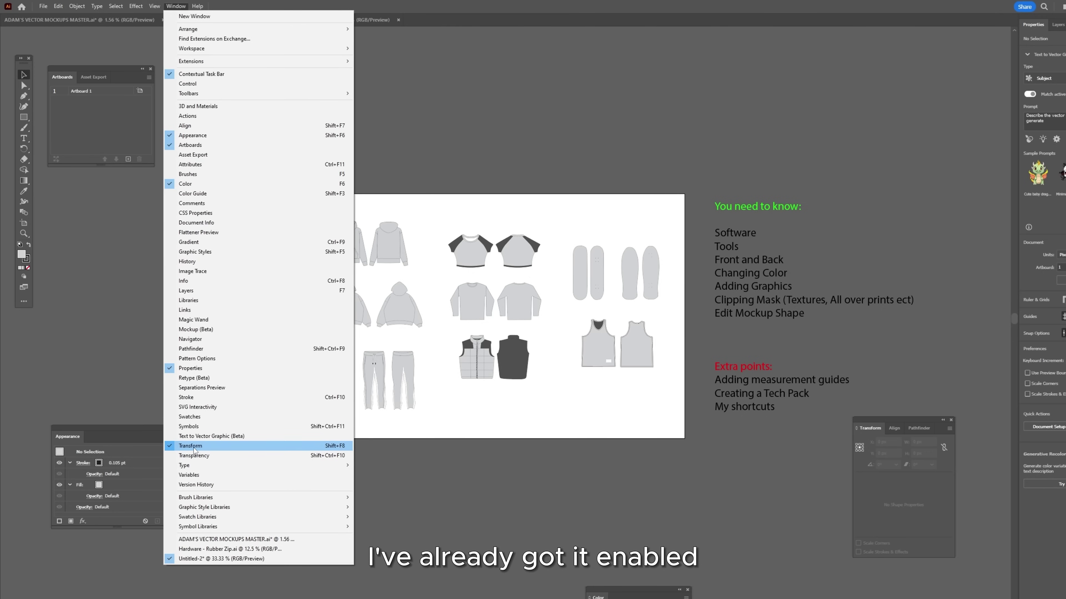
left_click(206, 451)
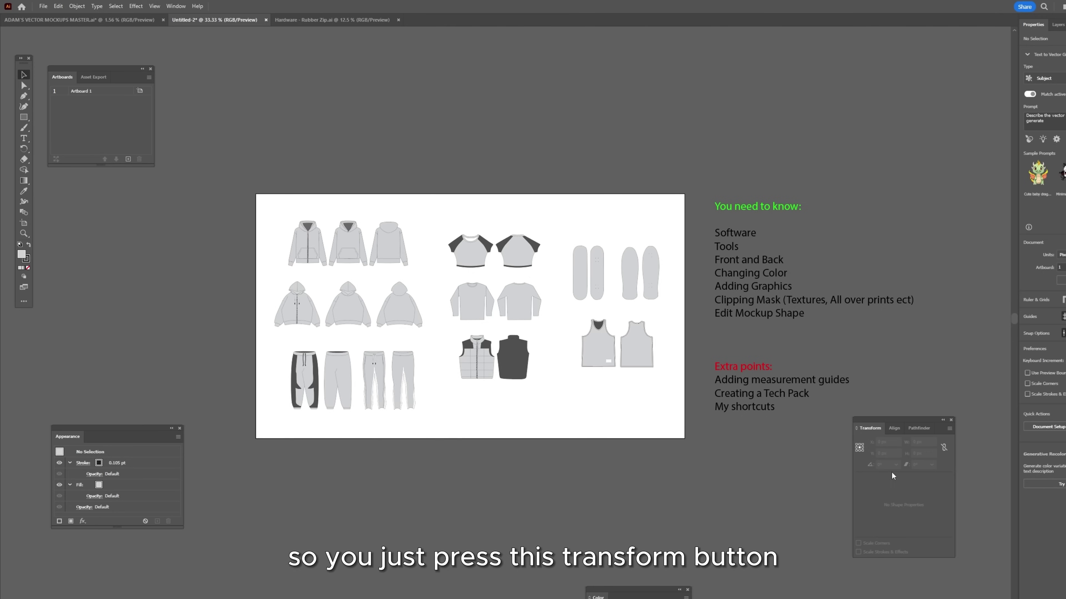
left_click_drag(915, 421, 876, 436)
Step: Enlarge the basketball jersey mockup with Scale Strokes & Effects enabled and inspect its outlines
left_click(636, 367)
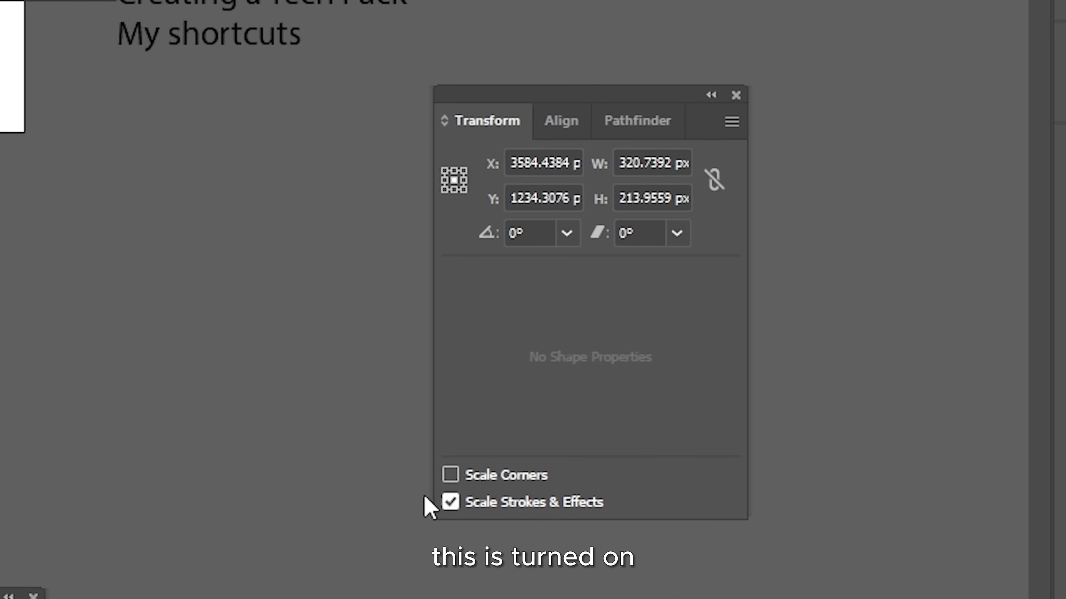
left_click_drag(634, 366, 951, 151)
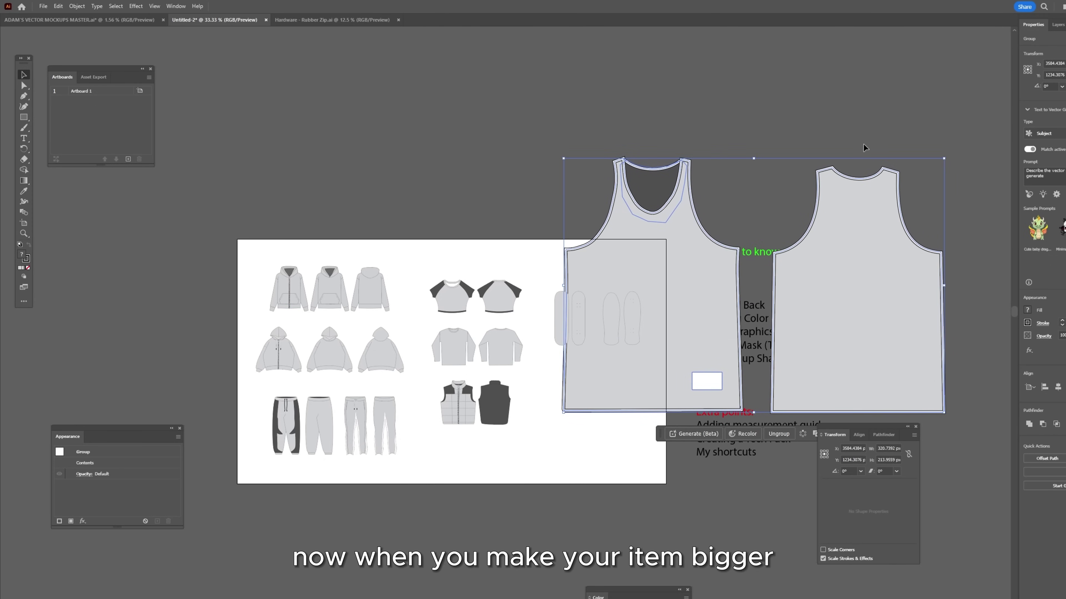
scroll(784, 163, "up", 3)
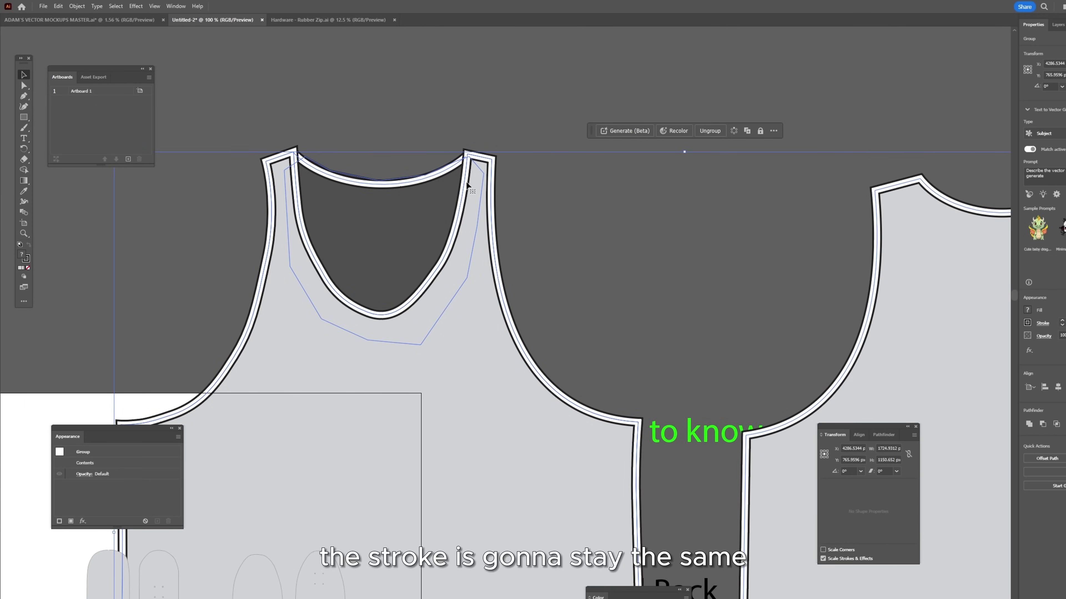
scroll(491, 236, "down", 3)
Step: Disable Scale Strokes & Effects, then enlarge the basketball jersey from its original size to compare its strokes
left_click_drag(495, 253, 540, 233)
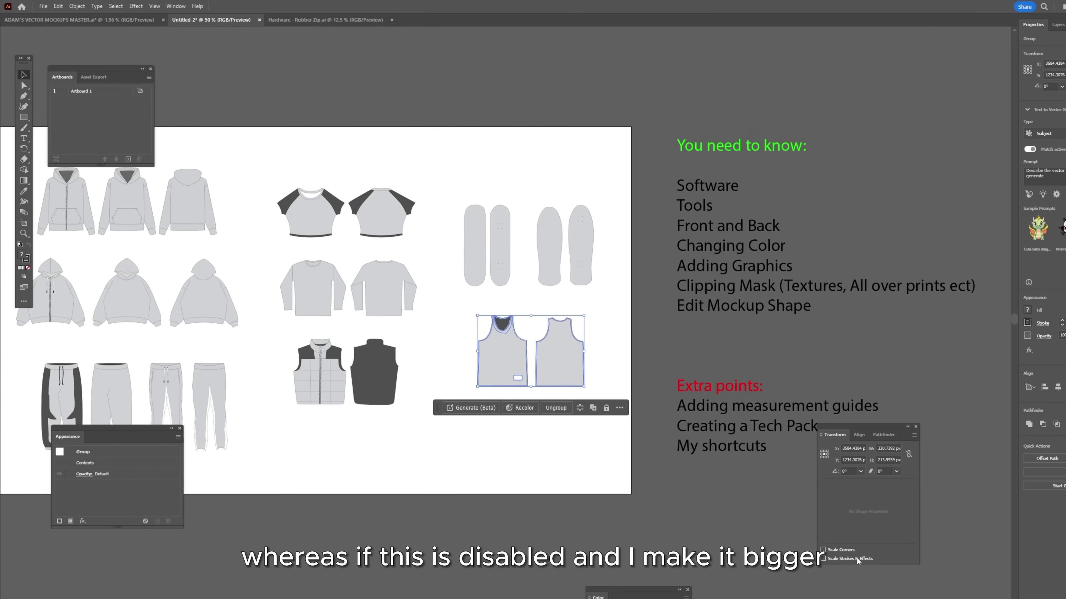
scroll(626, 420, "down", 3)
left_click_drag(619, 407, 925, 80)
left_click(745, 107)
scroll(745, 106, "up", 5)
scroll(731, 71, "up", 8)
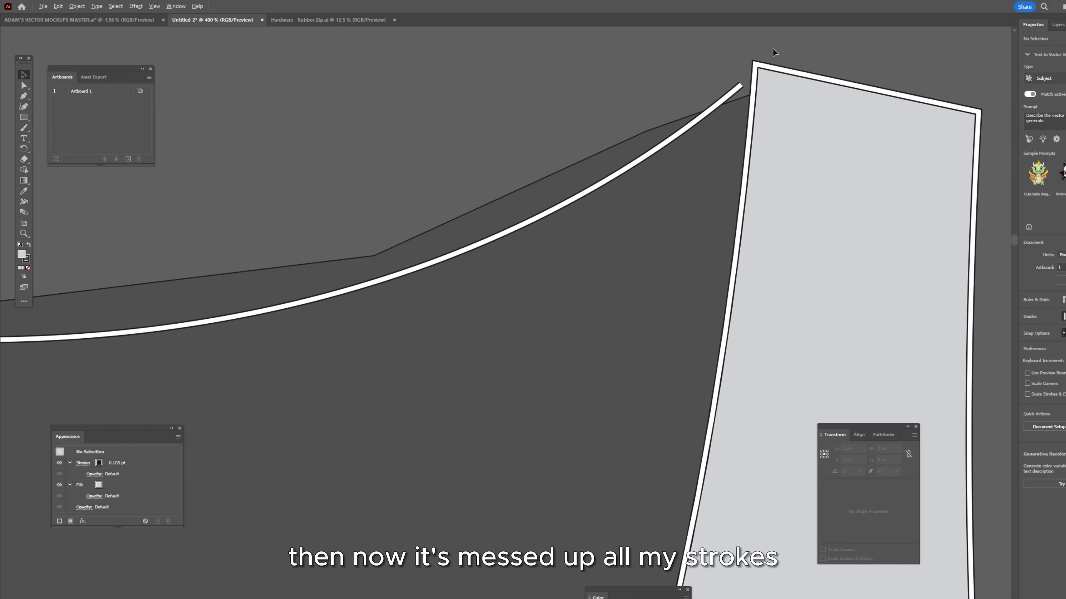
Step: Turn Scale Strokes & Effects back on and enlarge the original basketball jersey mockup
scroll(732, 152, "down", 8)
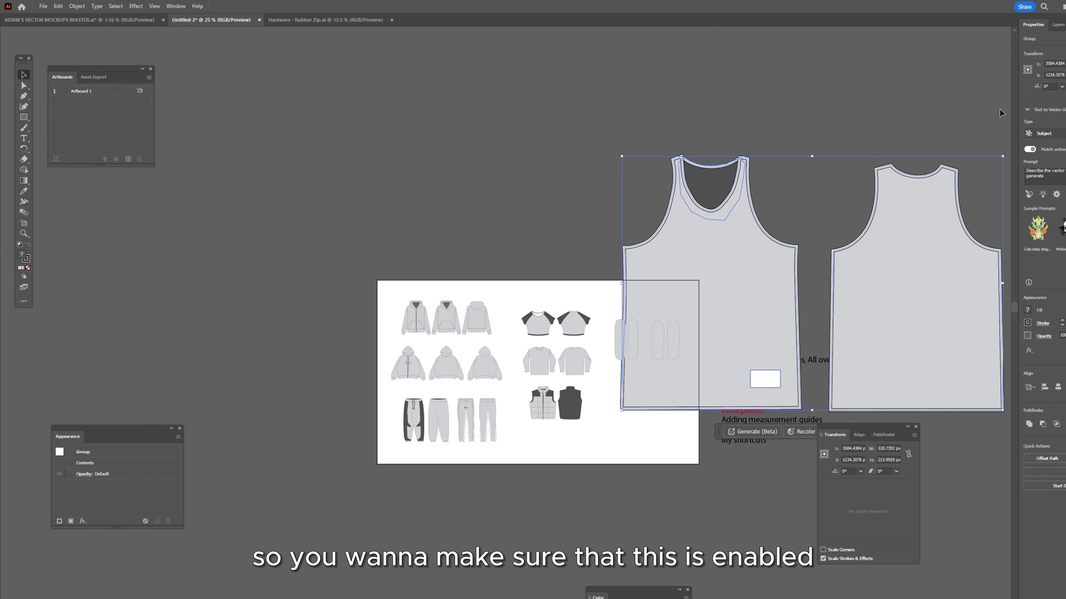
left_click(861, 147)
scroll(682, 219, "up", 5)
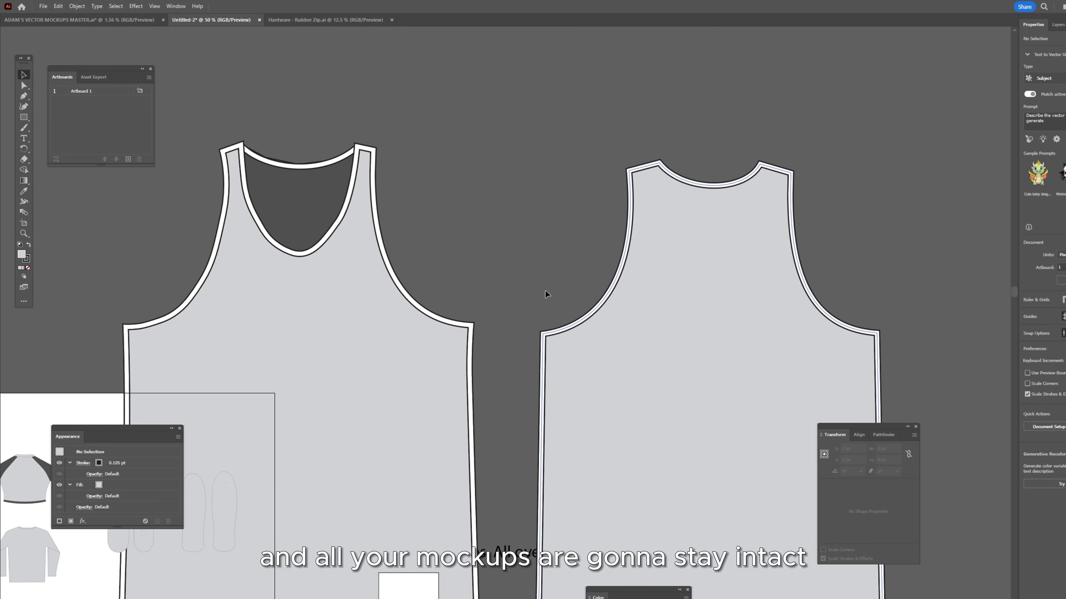
Step: Save the mockup document on the computer as an Illustrator file named Youtube video.ai
scroll(546, 294, "down", 5)
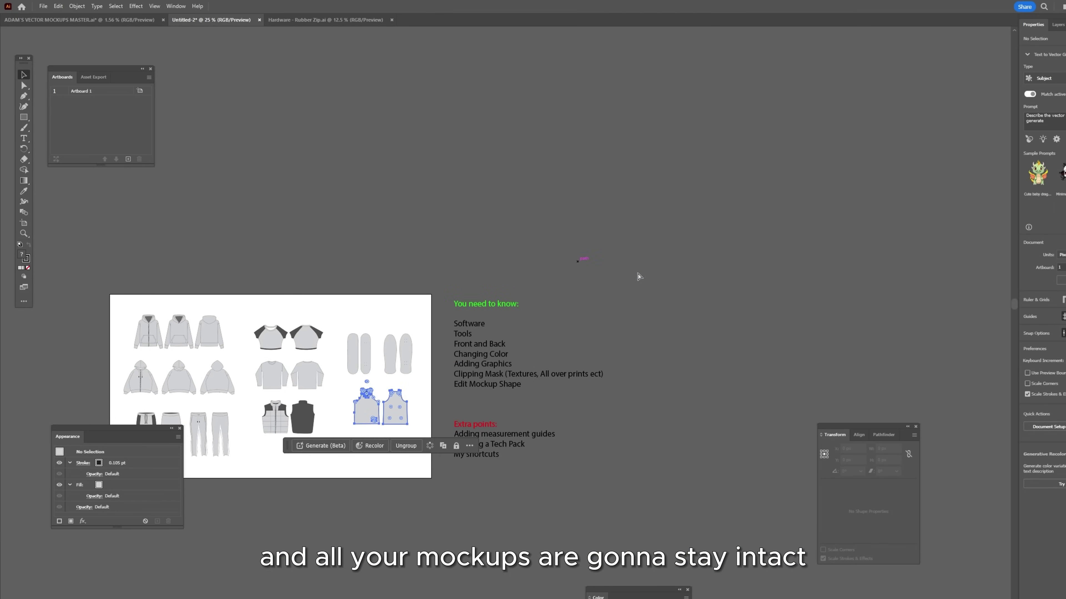
scroll(241, 106, "up", 3)
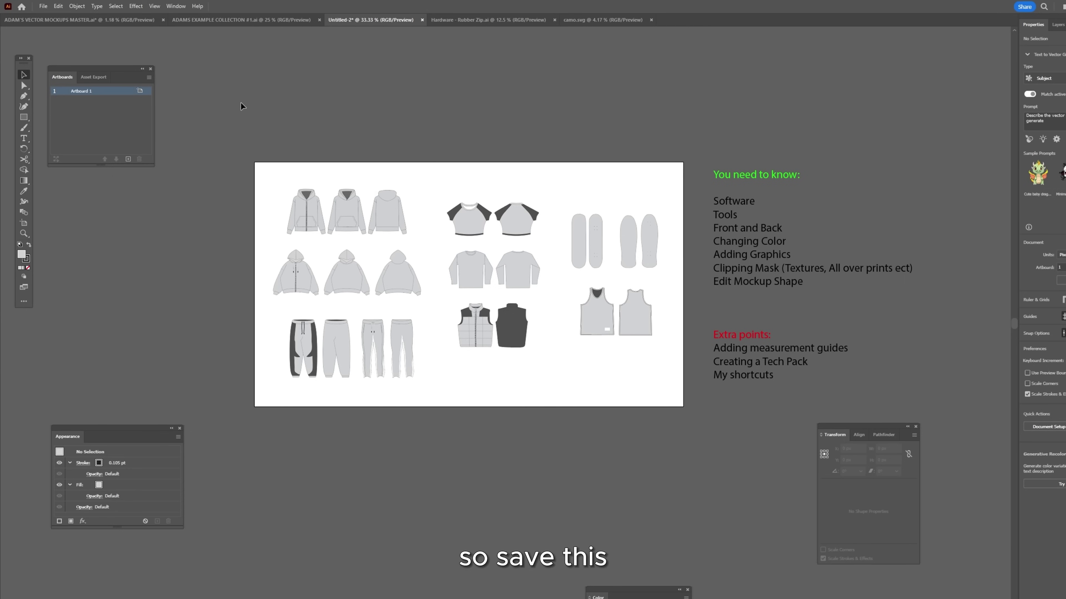
left_click(43, 6)
left_click(92, 97)
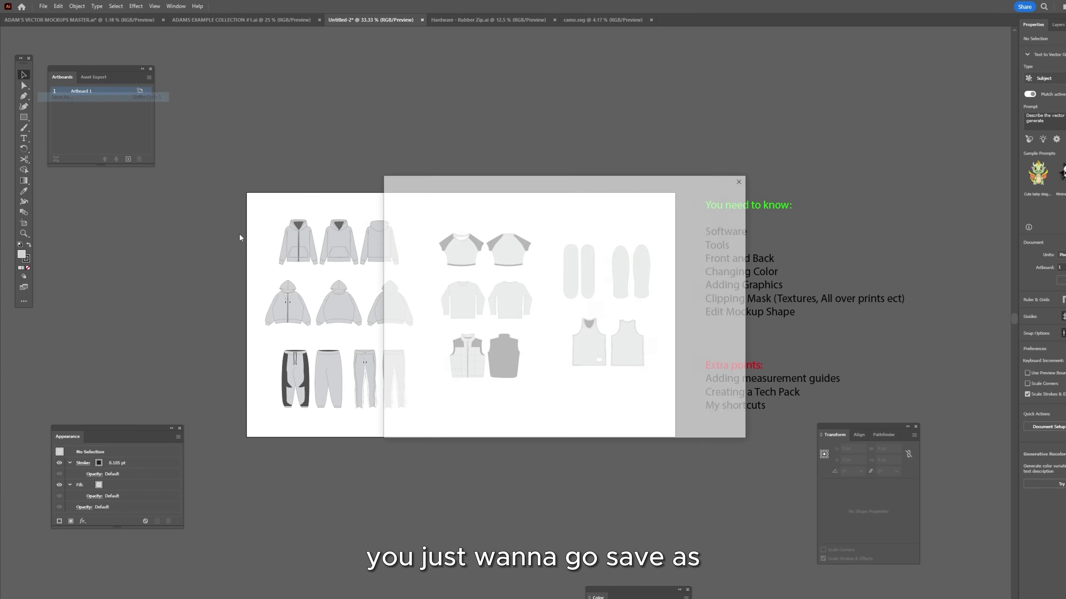
left_click(631, 399)
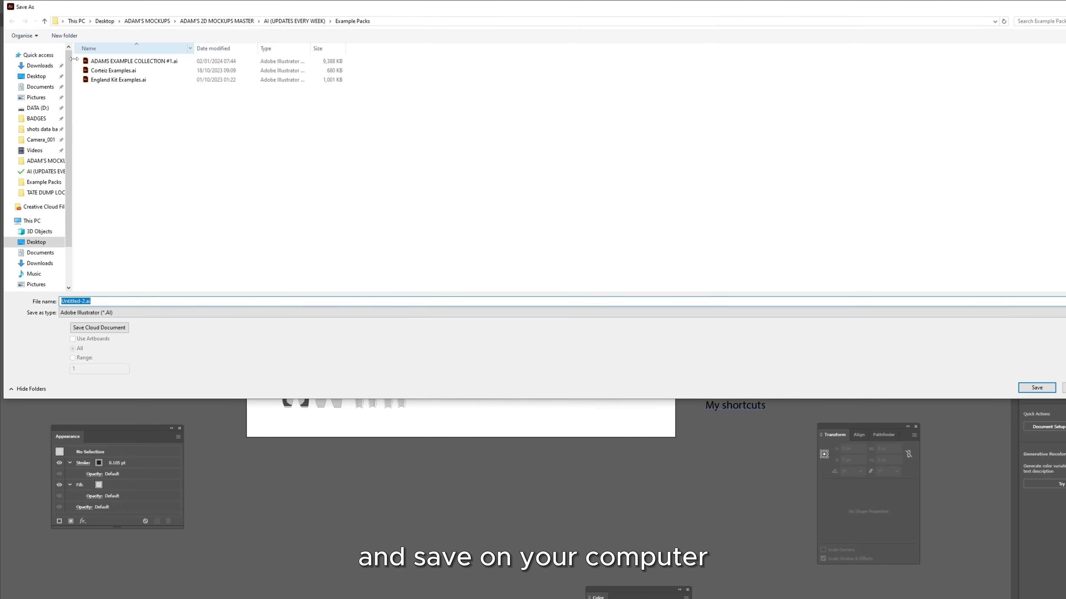
left_click(34, 67)
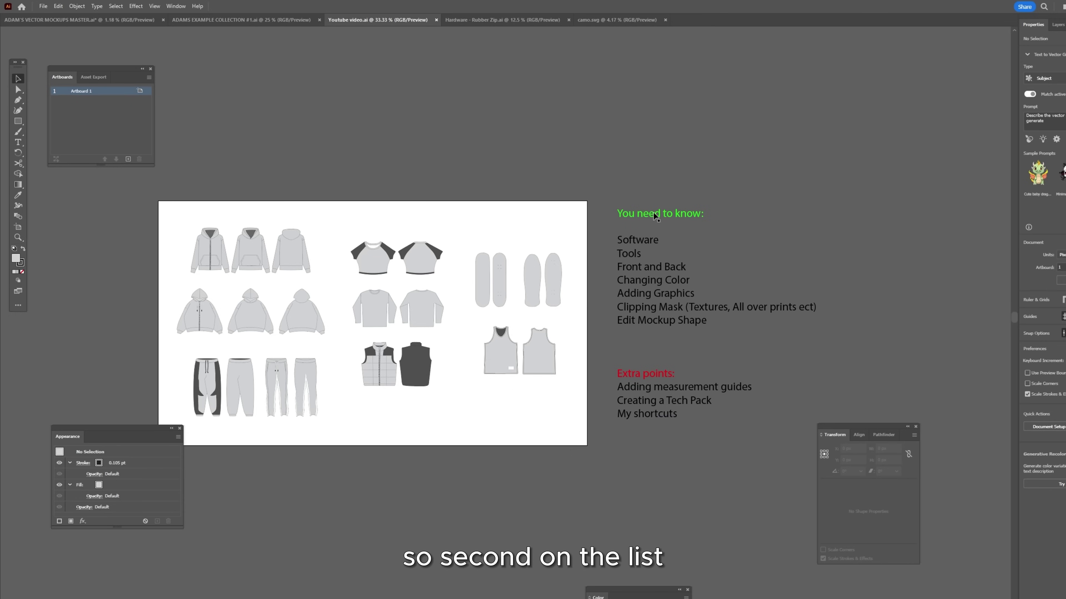
Step: Reposition the floating toolbar, and use the Selection tool to select the oversized hoodie row followed by the vest mockup
left_click_drag(626, 257, 650, 263)
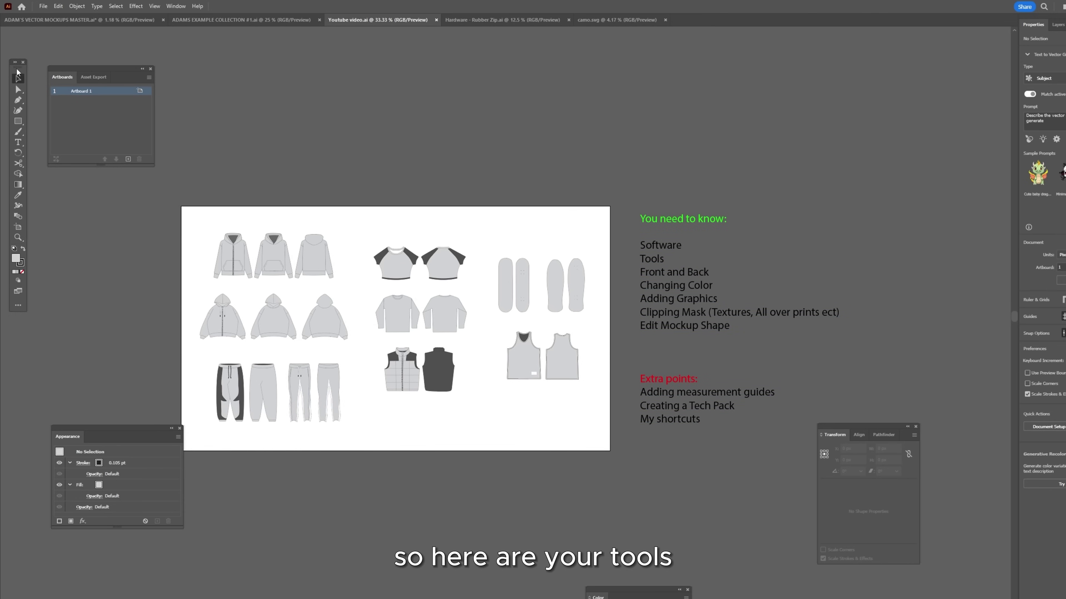
left_click_drag(23, 62, 32, 62)
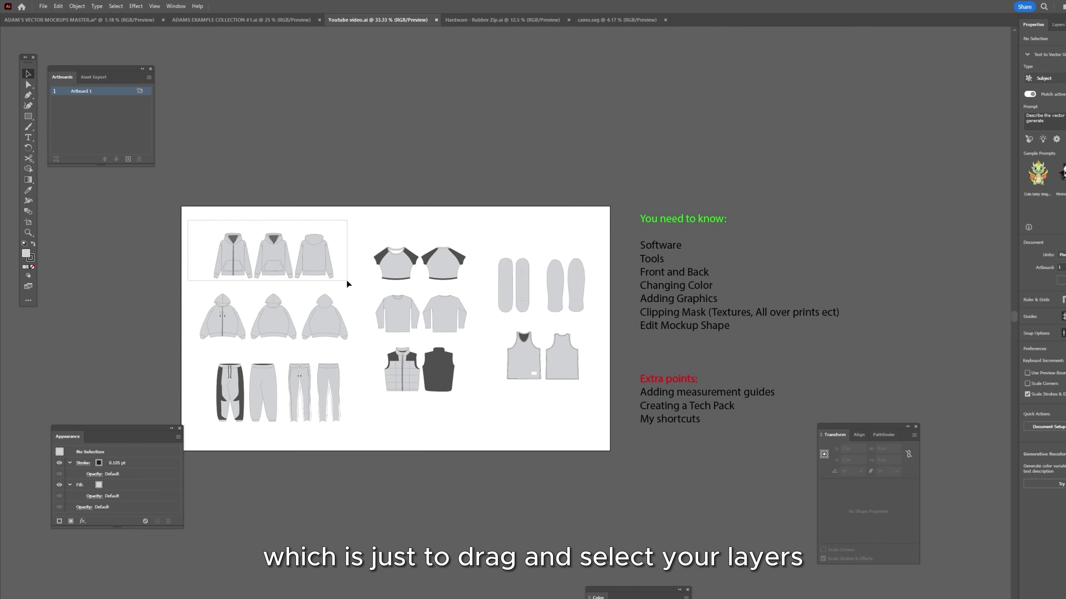
left_click_drag(347, 284, 338, 294)
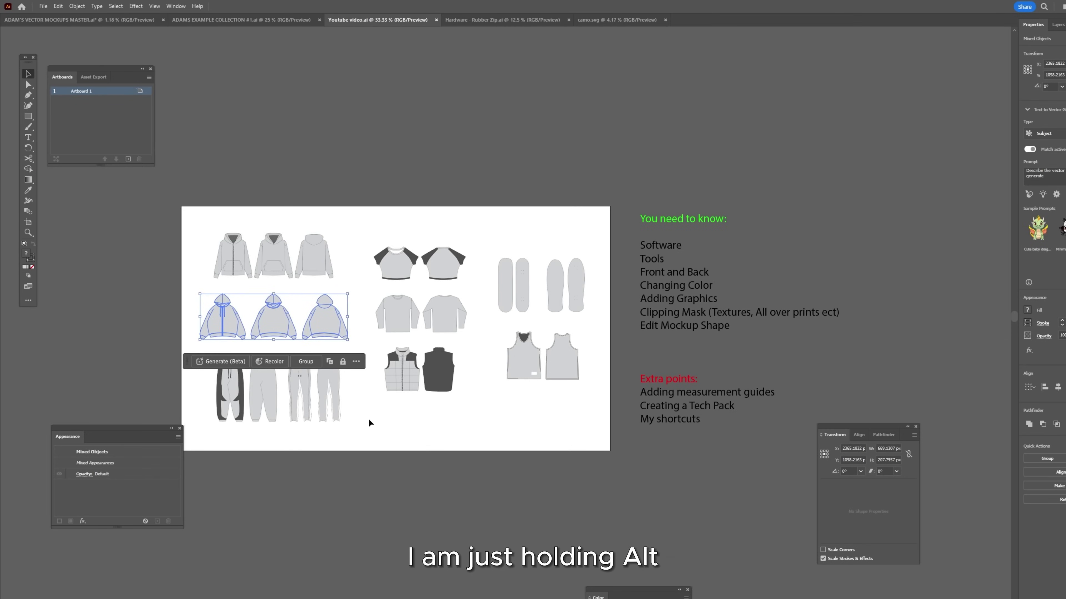
left_click(369, 422)
scroll(402, 370, "up", 5)
left_click(416, 382)
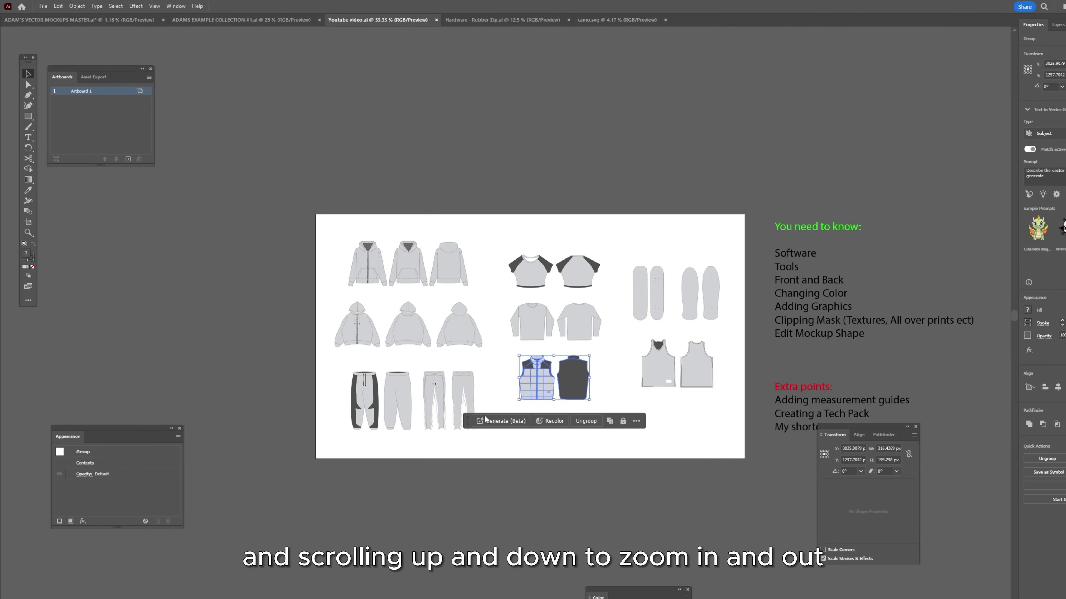
Step: Select only the front body piece of the grouped vest with the Direct Selection tool
key("ctrl+shift+a")
key("ctrl+plus")
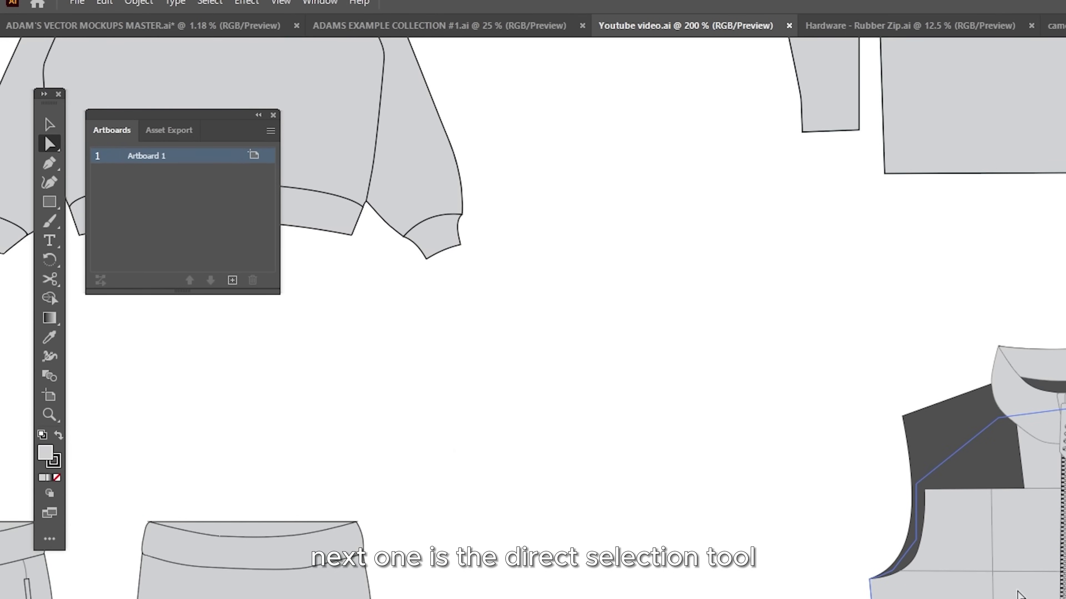
left_click(1025, 544)
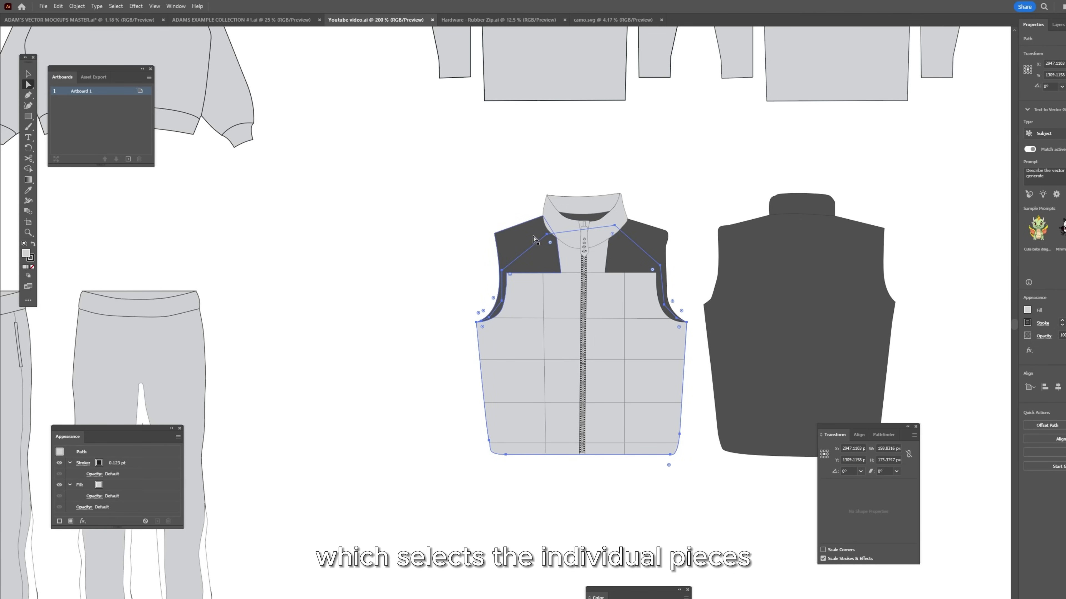
Step: Ungroup the vest mockup, try moving one of its separate pieces, and undo the move
left_click(27, 76)
left_click(310, 212)
left_click(571, 357)
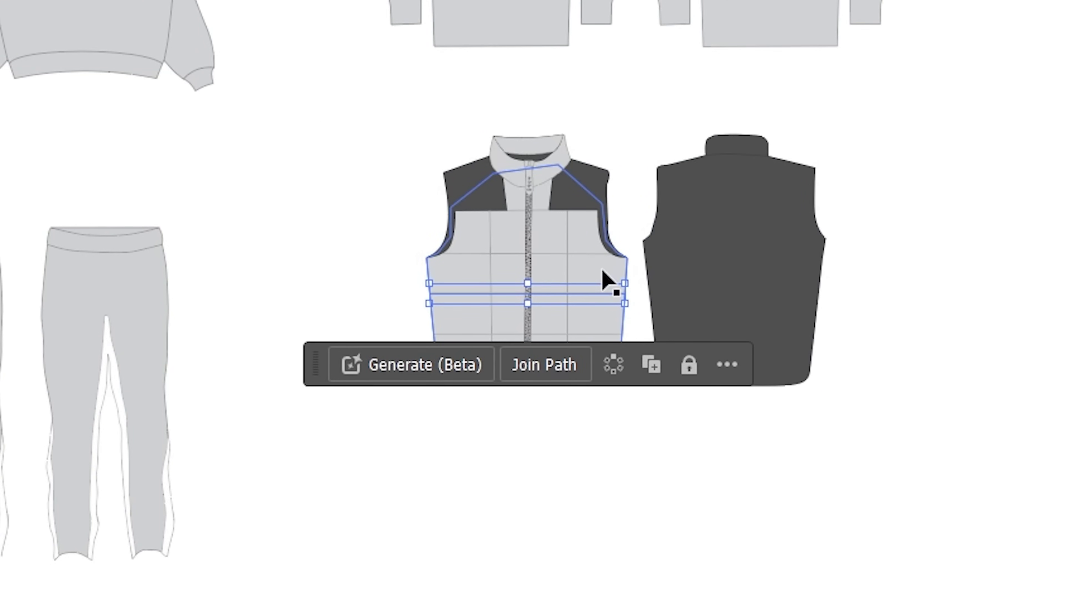
left_click_drag(612, 274, 569, 310)
key("ctrl+z")
Step: Group all front and back vest pieces, test moving them together, and undo the move
left_click_drag(874, 450, 390, 107)
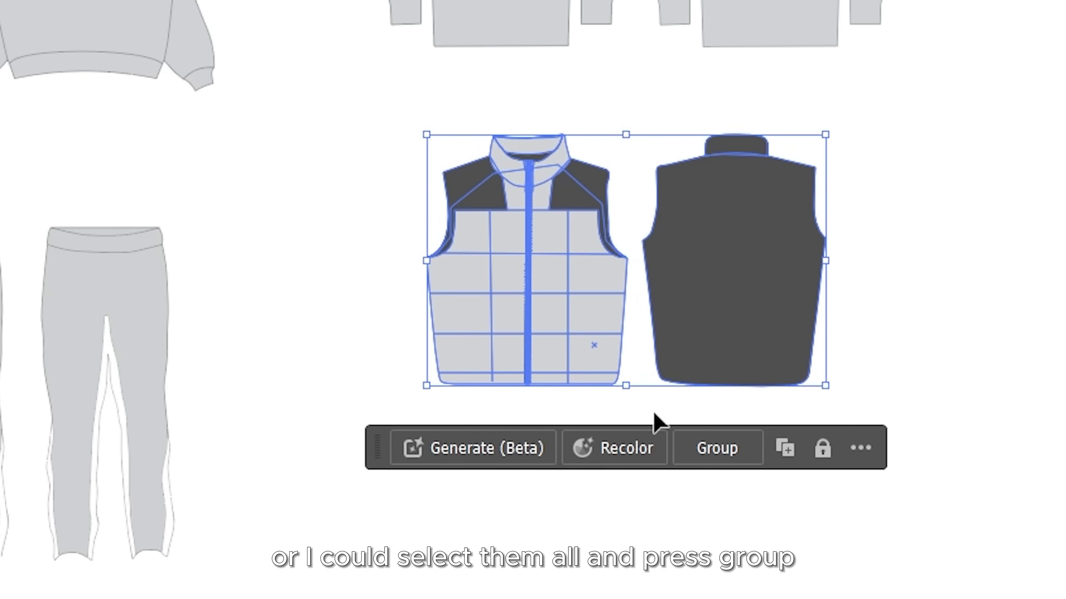
left_click(713, 449)
left_click_drag(747, 303, 748, 363)
key("ctrl+z")
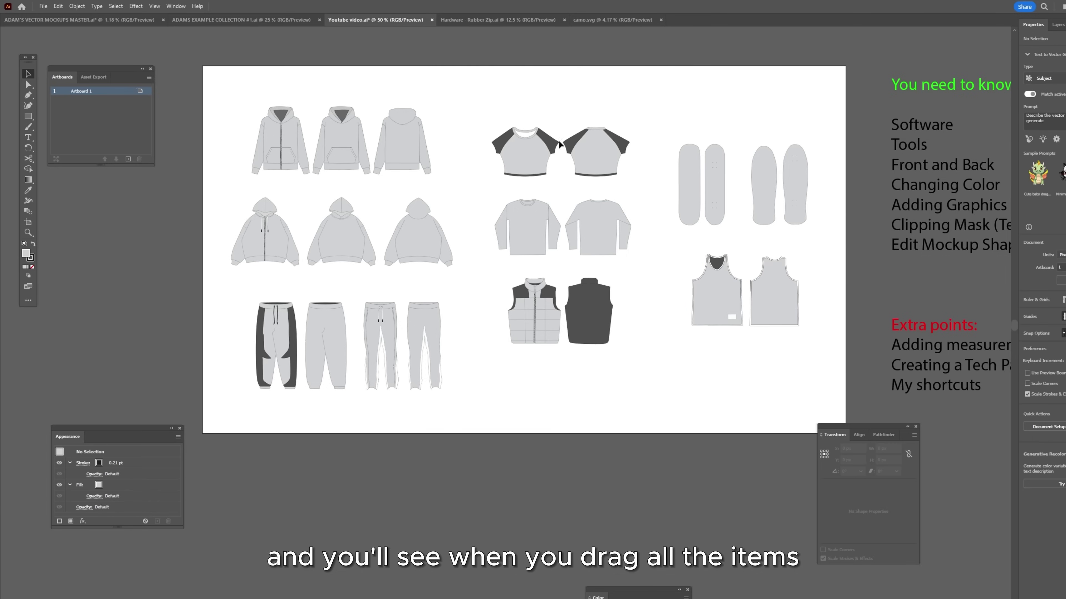
Step: Try moving the two hoodie groups and the flared pants group, undoing each move
left_click_drag(416, 152, 424, 151)
key("ctrl+z")
left_click_drag(402, 238, 415, 231)
key("ctrl+z")
left_click_drag(413, 334, 421, 329)
key("ctrl+z")
Step: Try ungrouping the panelled joggers mockup, and undo the ungrouping
left_click(327, 328)
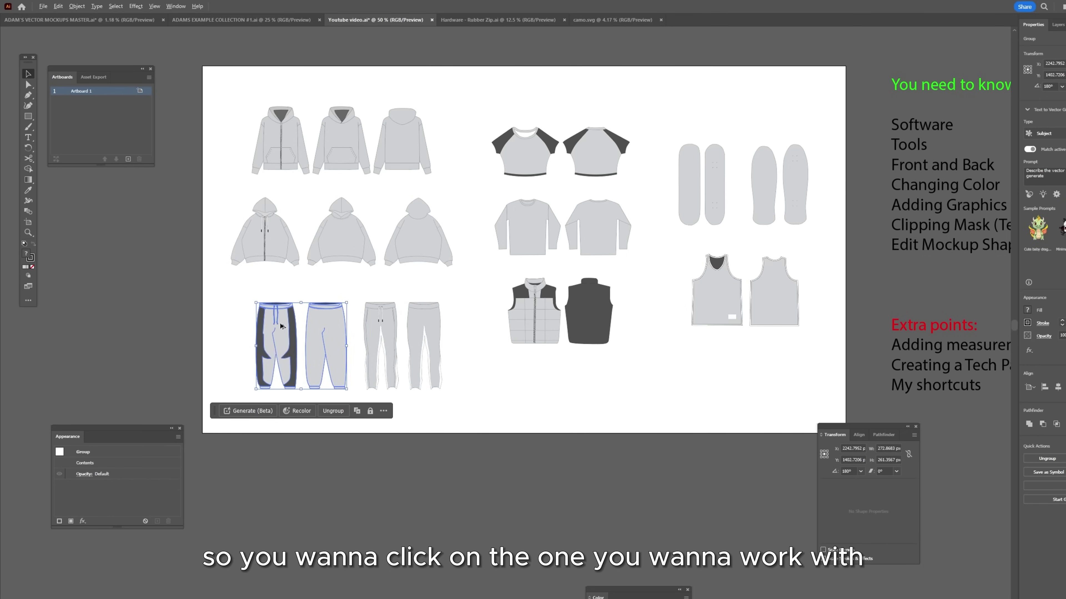
scroll(280, 326, "up", 2)
left_click(345, 481)
left_click(322, 449)
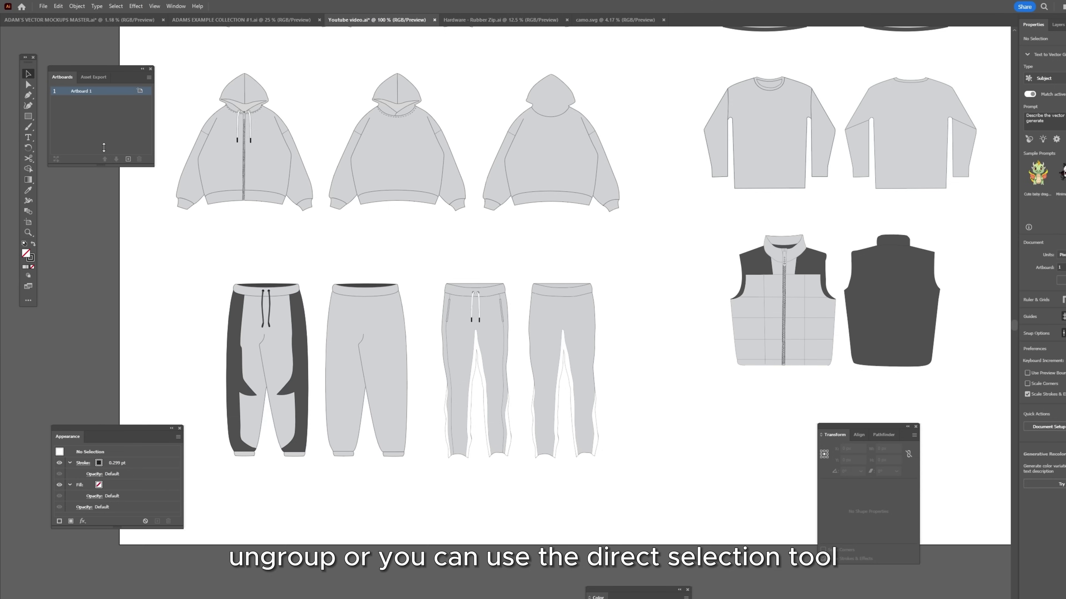
key("ctrl+z")
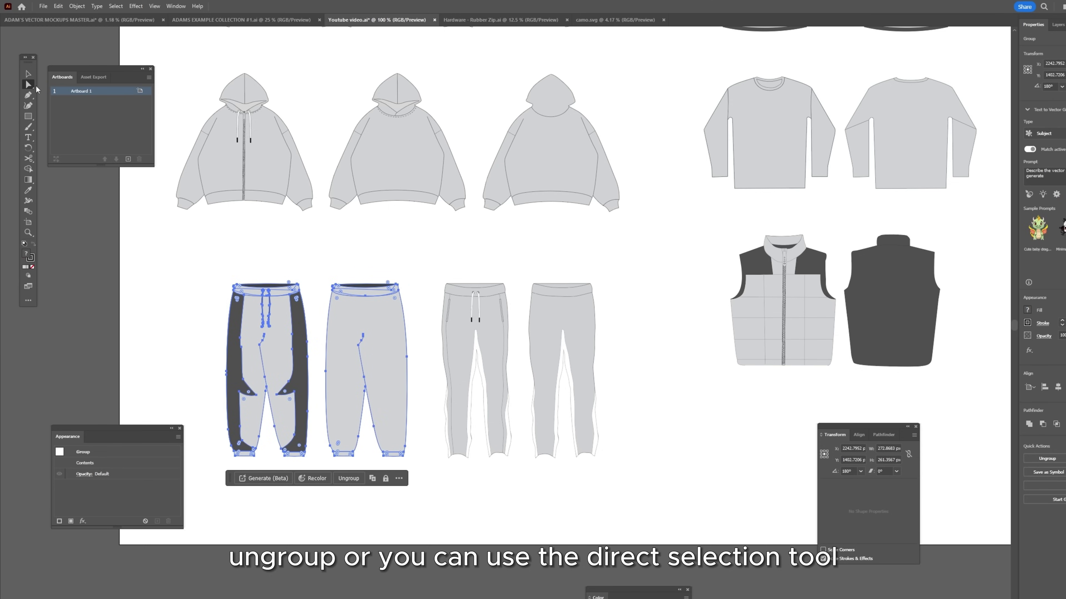
Step: Pick out the vest's front body, centre front panel and collar one by one with the Direct Selection tool
left_click(528, 246)
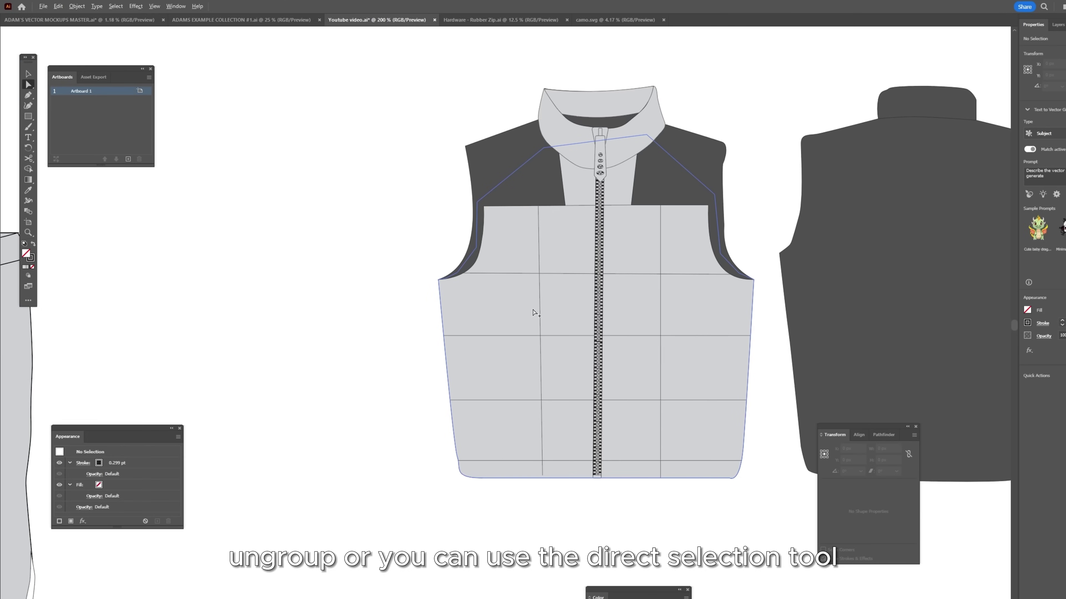
left_click(535, 312)
left_click_drag(514, 162, 425, 196)
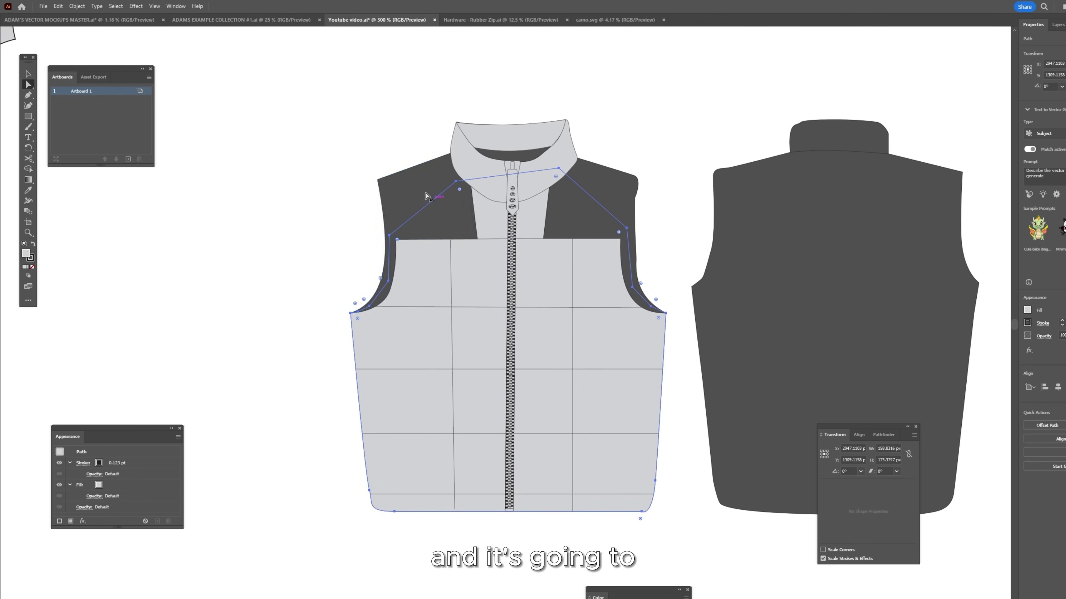
left_click(546, 205)
scroll(550, 189, "up", 1)
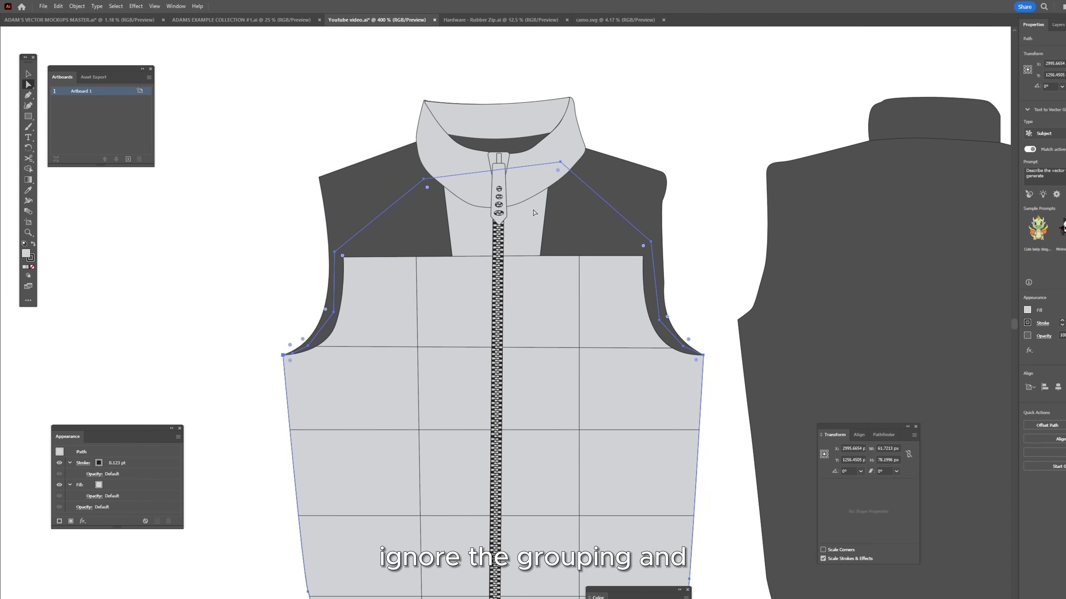
left_click(573, 146)
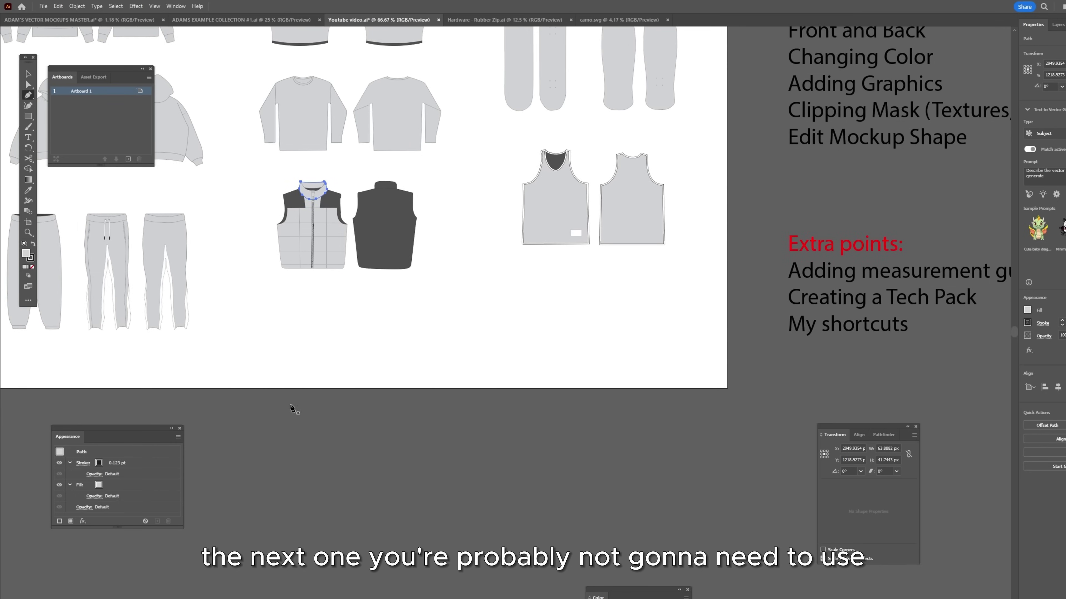
Step: Draw a wavy freeform path with several curves in the empty area below the vest using the Pen tool
left_click_drag(403, 218, 506, 155)
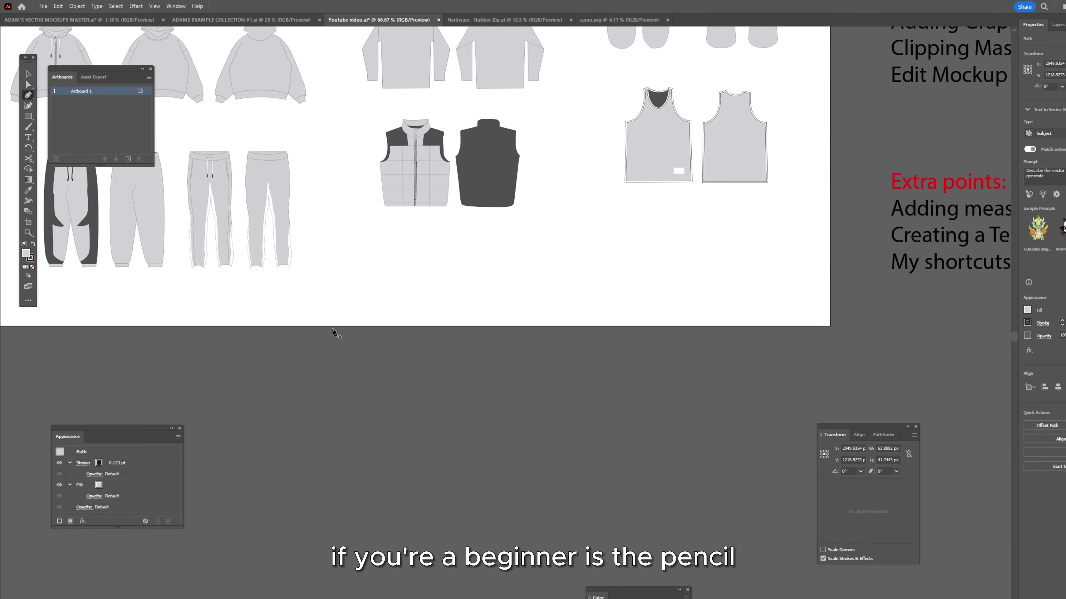
key("ctrl+z")
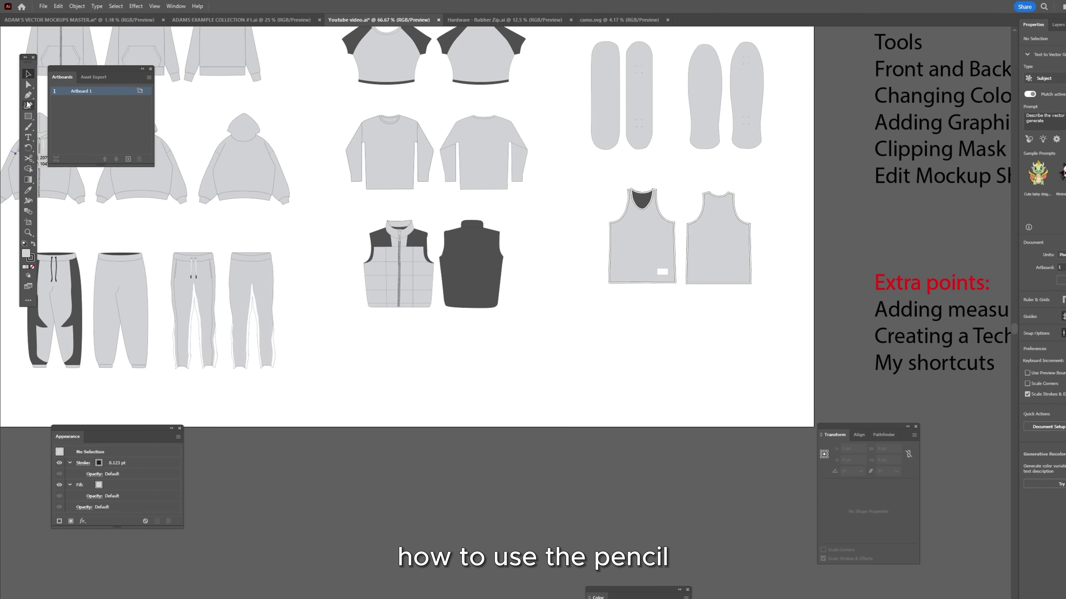
left_click(28, 95)
left_click_drag(434, 393, 591, 390)
left_click_drag(648, 402, 671, 379)
left_click_drag(660, 339, 713, 315)
left_click_drag(735, 327, 774, 351)
left_click(720, 385)
Step: Reshape the wavy path by moving its anchor points and curve handles with the Direct Selection tool
left_click(28, 74)
left_click(30, 87)
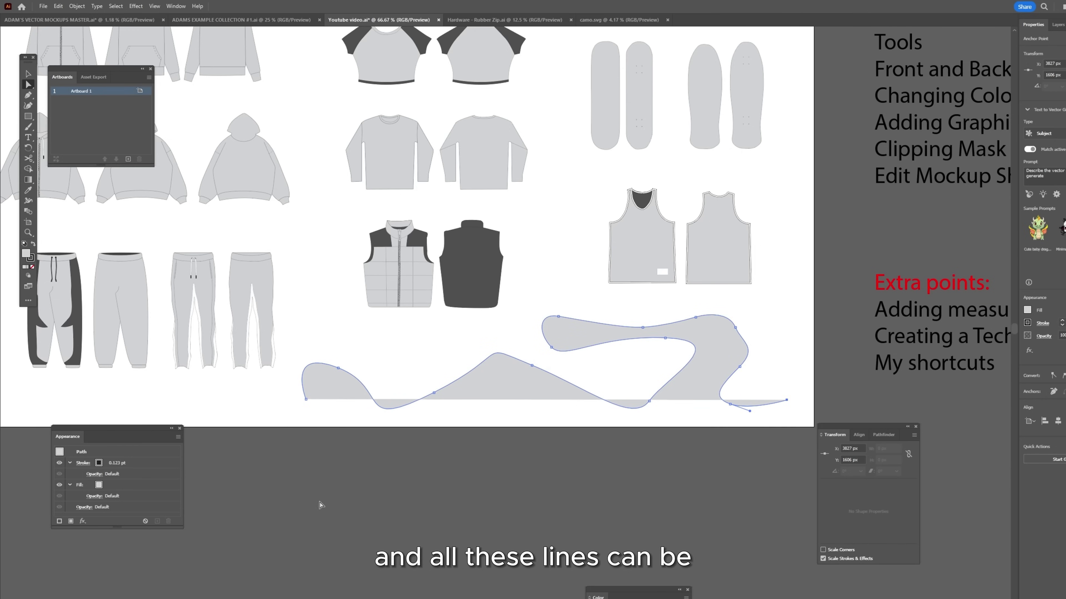
left_click(319, 502)
scroll(449, 385, "up", 3)
left_click(400, 409)
left_click_drag(399, 408, 362, 349)
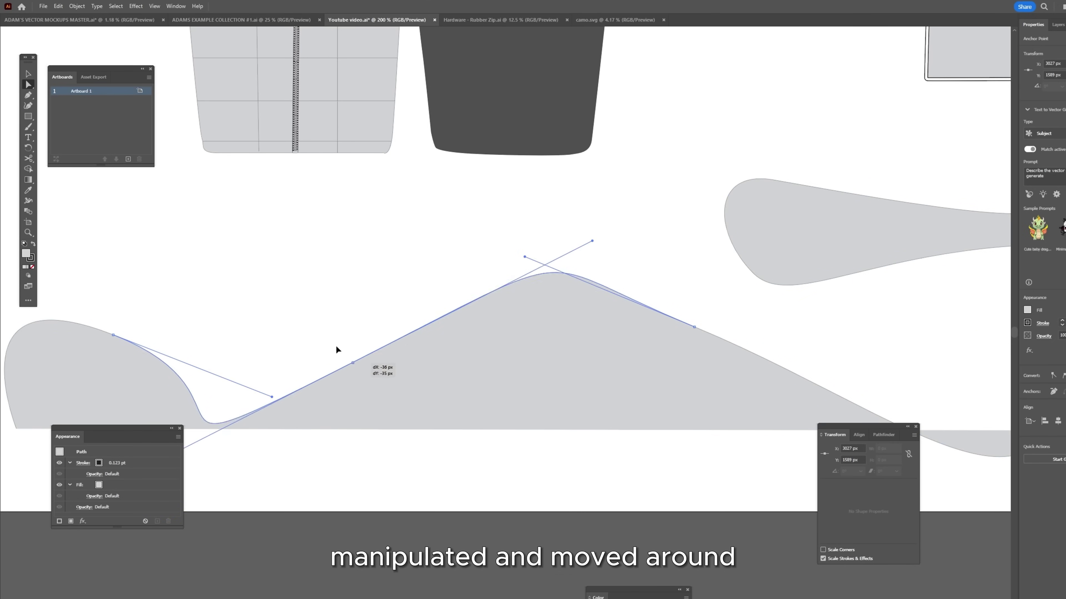
left_click_drag(541, 268, 480, 307)
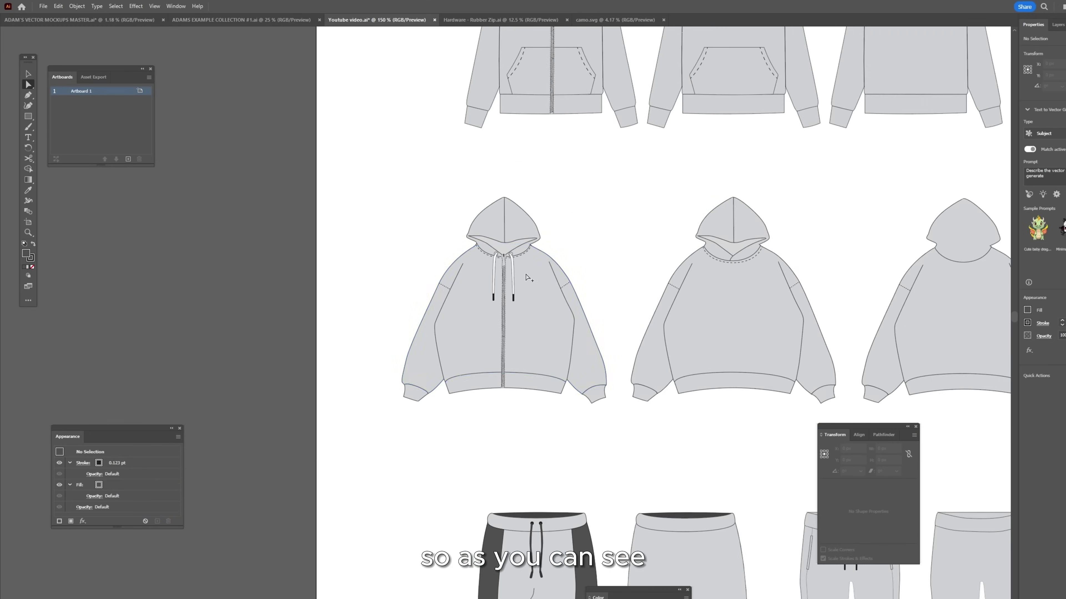
Step: Examine the individual paths that make up the oversized zip hoodie's body, drawstrings and zipper
scroll(527, 275, "up", 2)
left_click(523, 297)
scroll(501, 242, "up", 4)
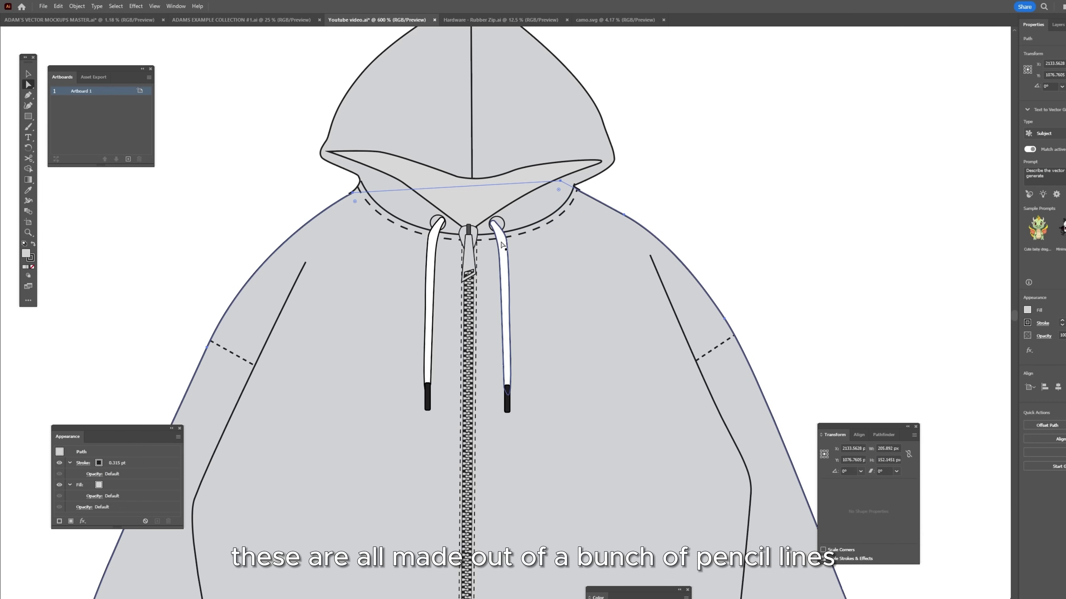
left_click(484, 266)
scroll(486, 271, "up", 5)
scroll(549, 352, "down", 7)
Step: Pull the upper anchor point of the zip hoodie's hood seam downward, and delete the seam line
left_click_drag(548, 93, 562, 183)
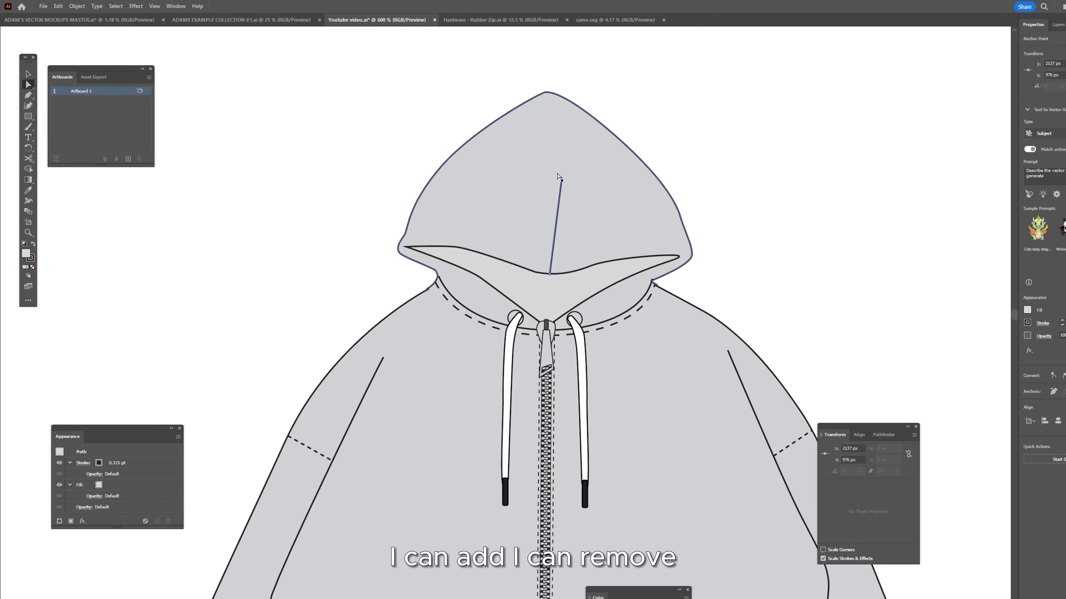
left_click(28, 74)
left_click(301, 127)
scroll(427, 180, "down", 4)
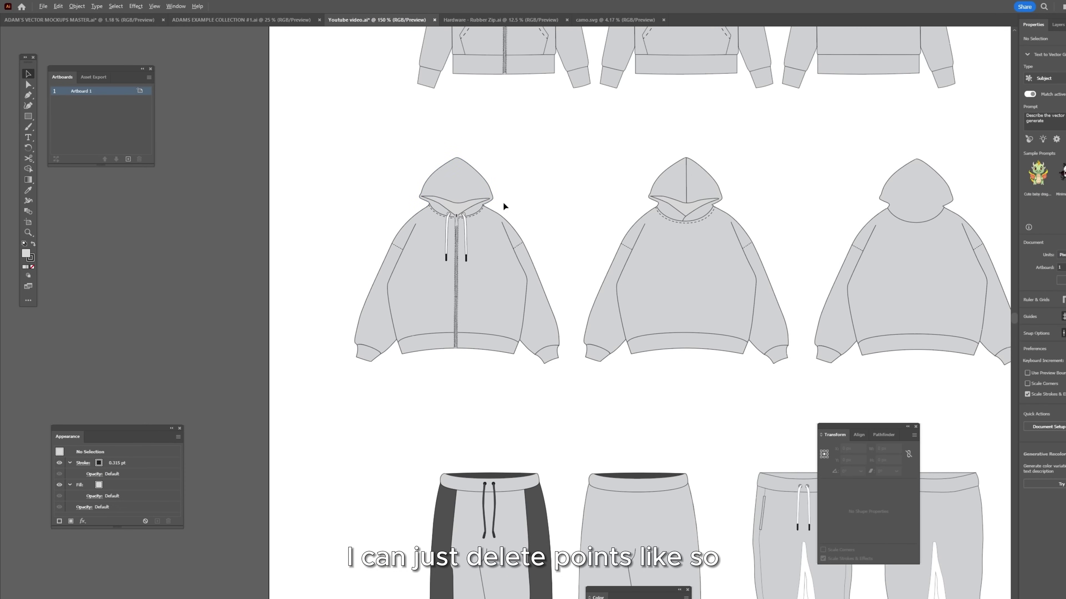
scroll(706, 178, "up", 2)
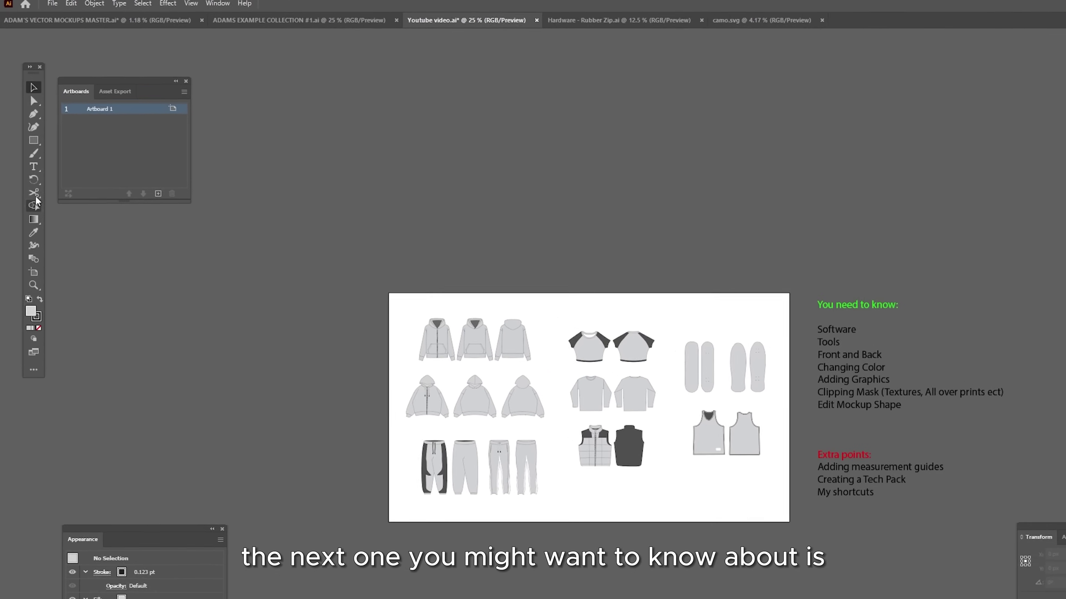
Step: Add a text object above the artboard with the Type tool and enter the designer's first name in capitals
left_click(40, 204)
scroll(679, 422, "up", 1)
left_click(554, 254)
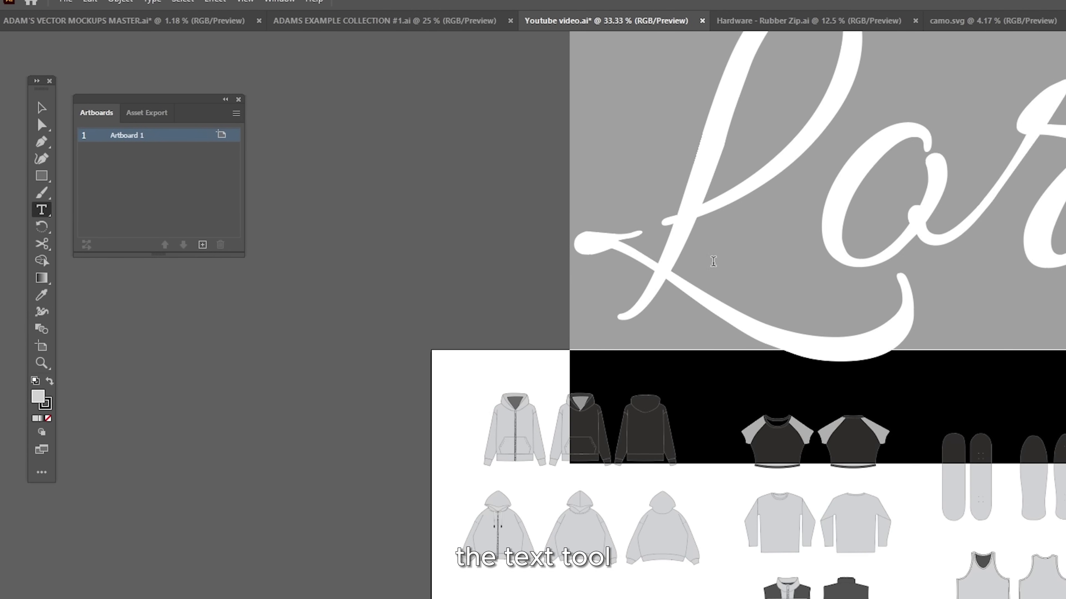
type("a")
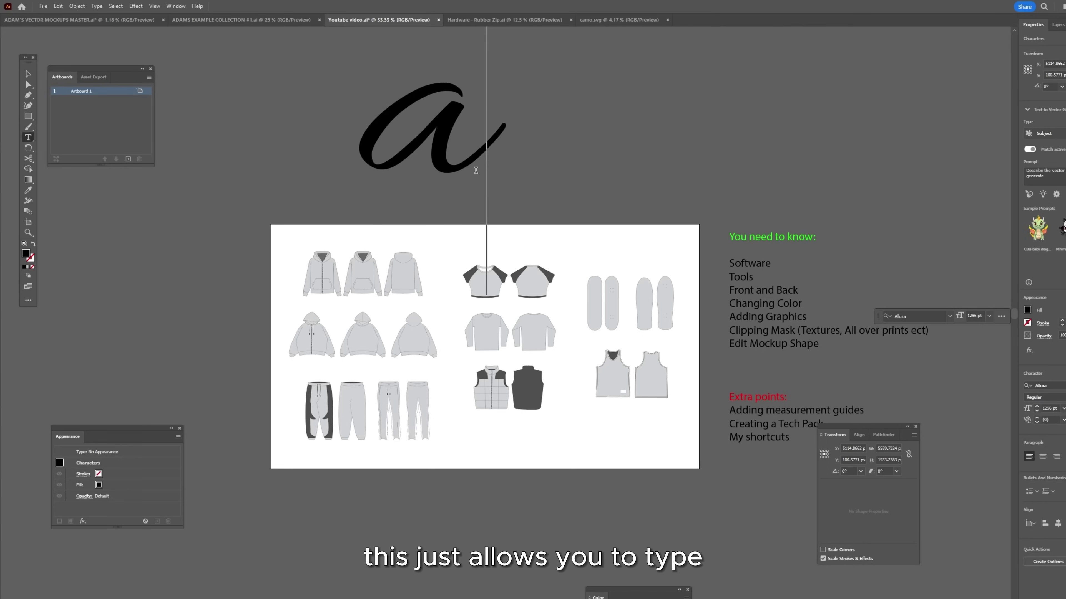
type("da")
key("BackSpace")
key("BackSpace")
key("BackSpace")
type("ADA")
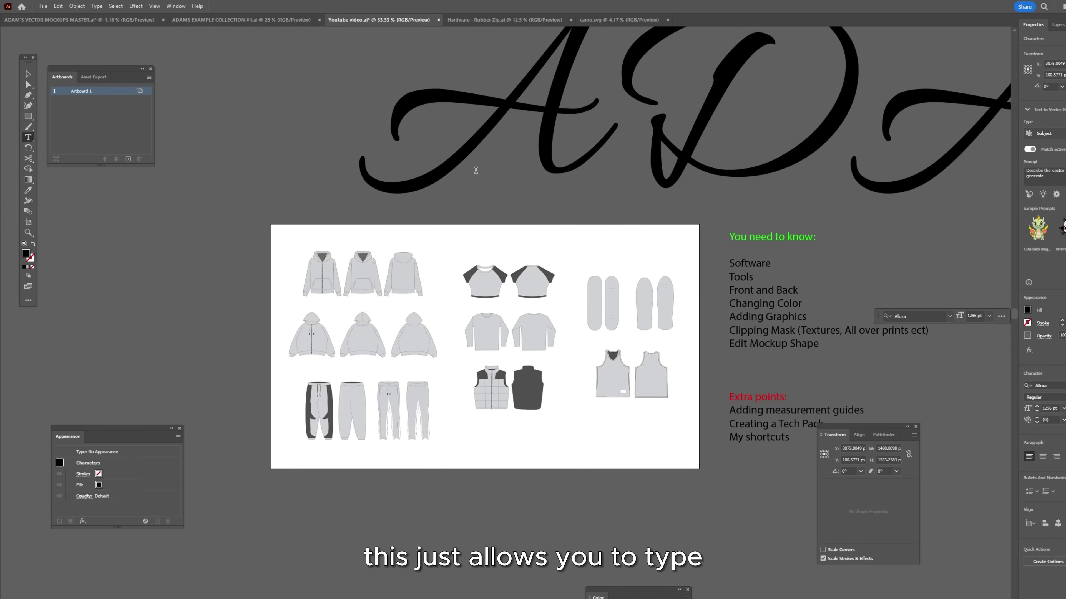
Step: Finish editing the text and select the name as an object with the Selection tool
left_click(214, 97)
scroll(359, 100, "down", 1)
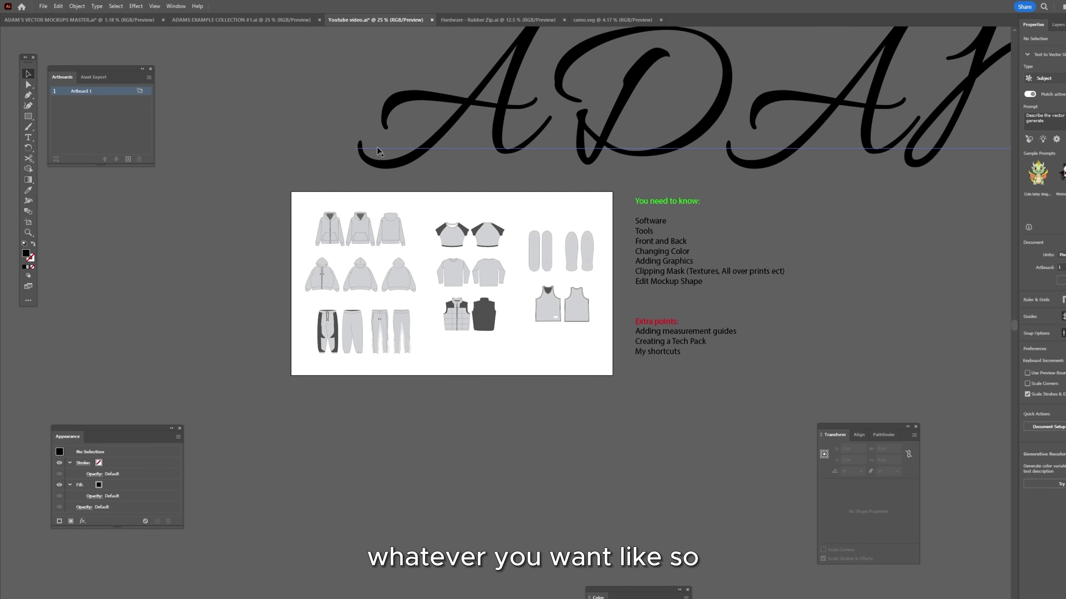
left_click(578, 162)
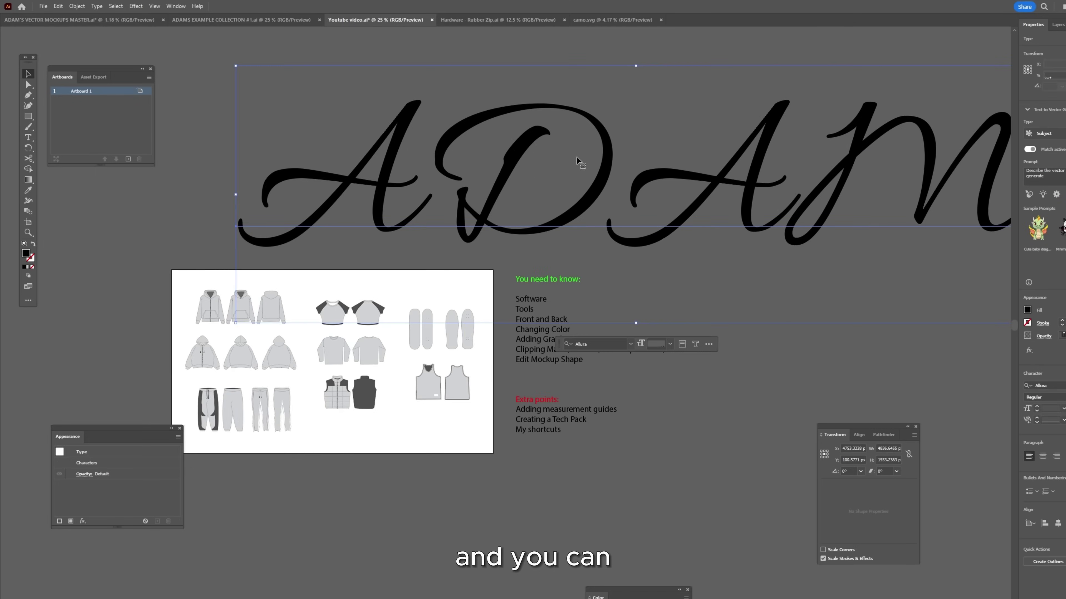
Step: Scale down the text, reduced to the single letter A, and place it on the back view of the top-row hoodie
scroll(672, 124, "down", 3)
left_click_drag(796, 104, 598, 168)
scroll(599, 168, "up", 6)
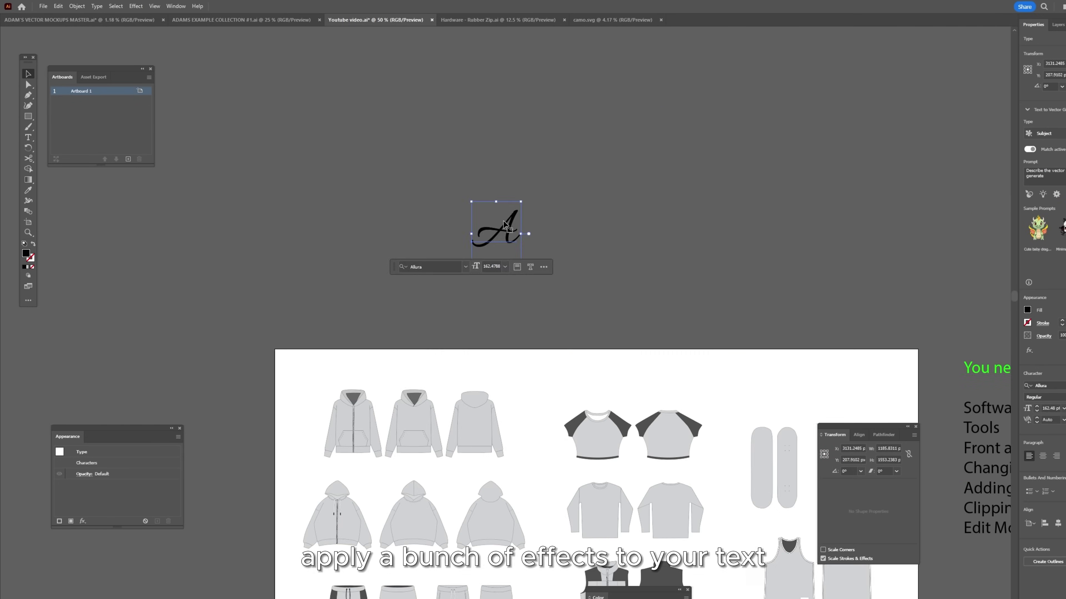
left_click_drag(500, 231, 488, 423)
scroll(487, 423, "up", 5)
scroll(501, 278, "down", 3)
left_click_drag(456, 255, 467, 206)
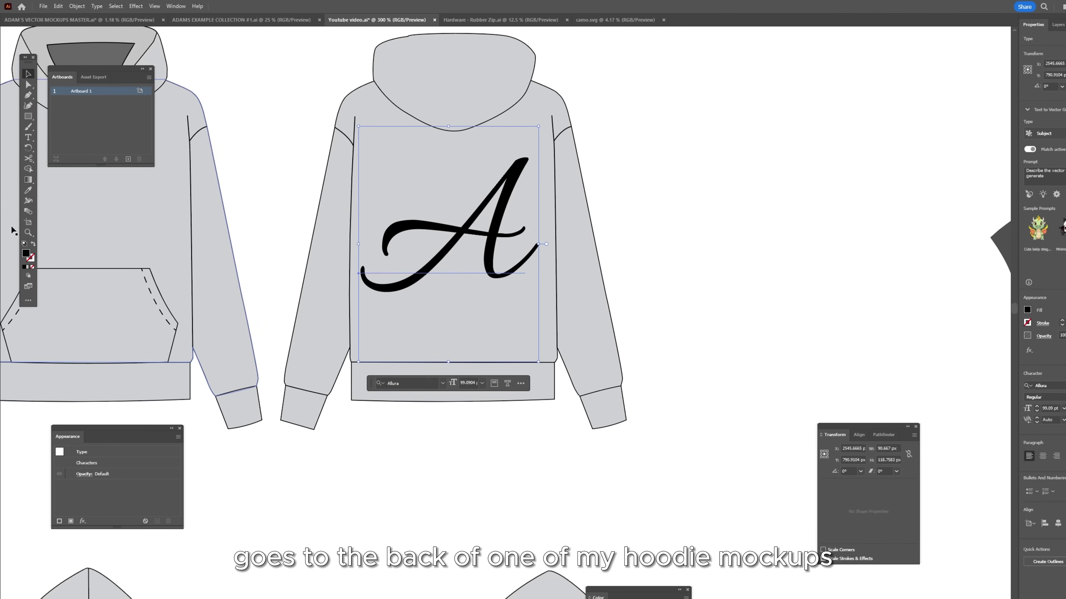
Step: Fill the letter A with white and add a 2 pt black stroke around it
double_click(26, 253)
left_click(721, 469)
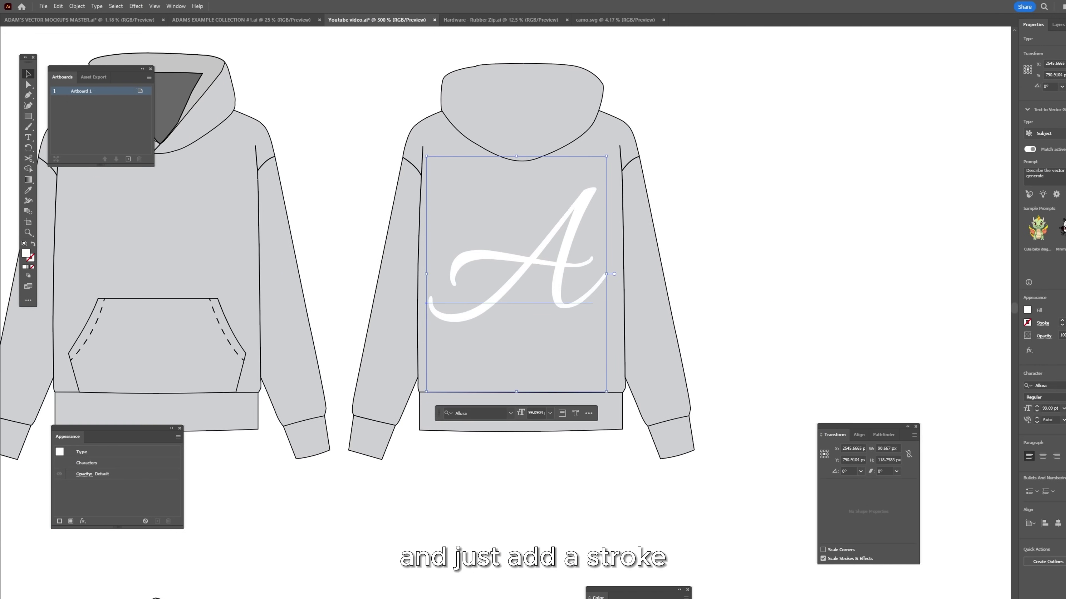
left_click(1062, 321)
left_click(1061, 322)
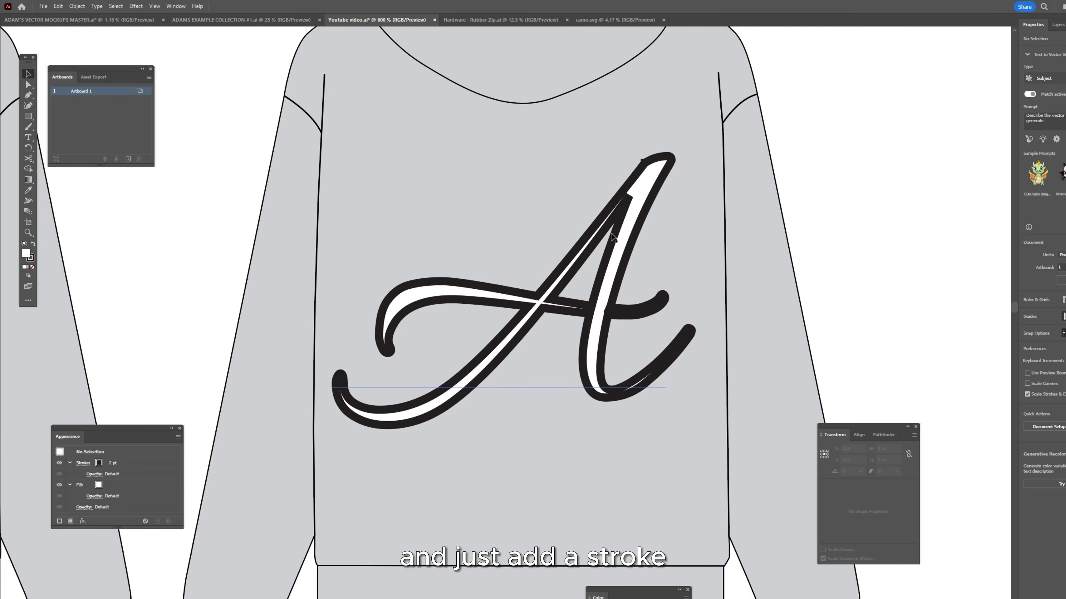
scroll(654, 189, "up", 3)
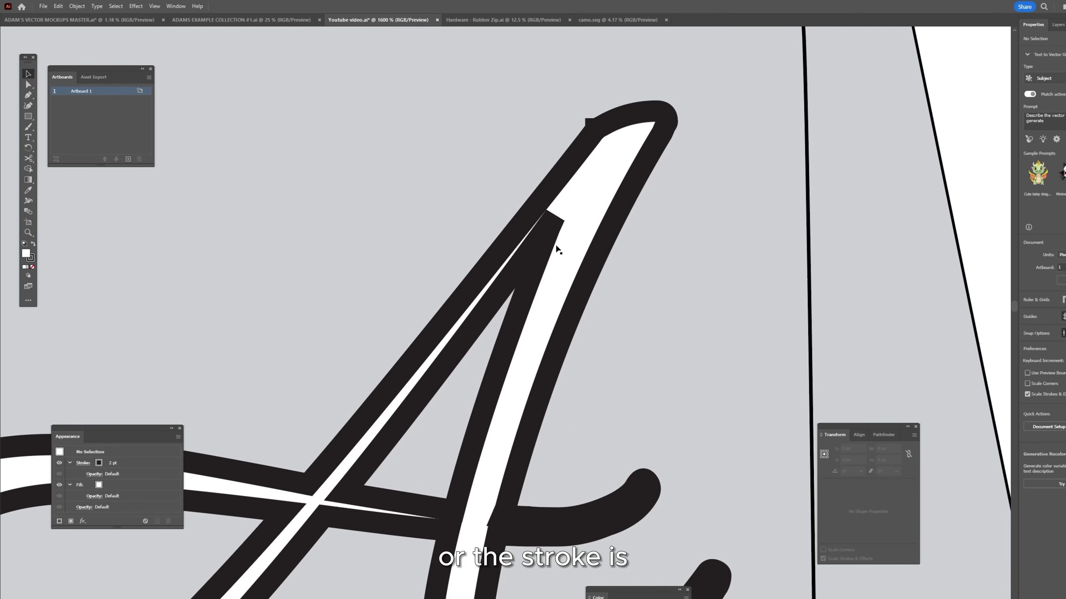
scroll(558, 249, "down", 3)
Step: Convert the letter A to outlines and stack its white fill above its black stroke
left_click(364, 286)
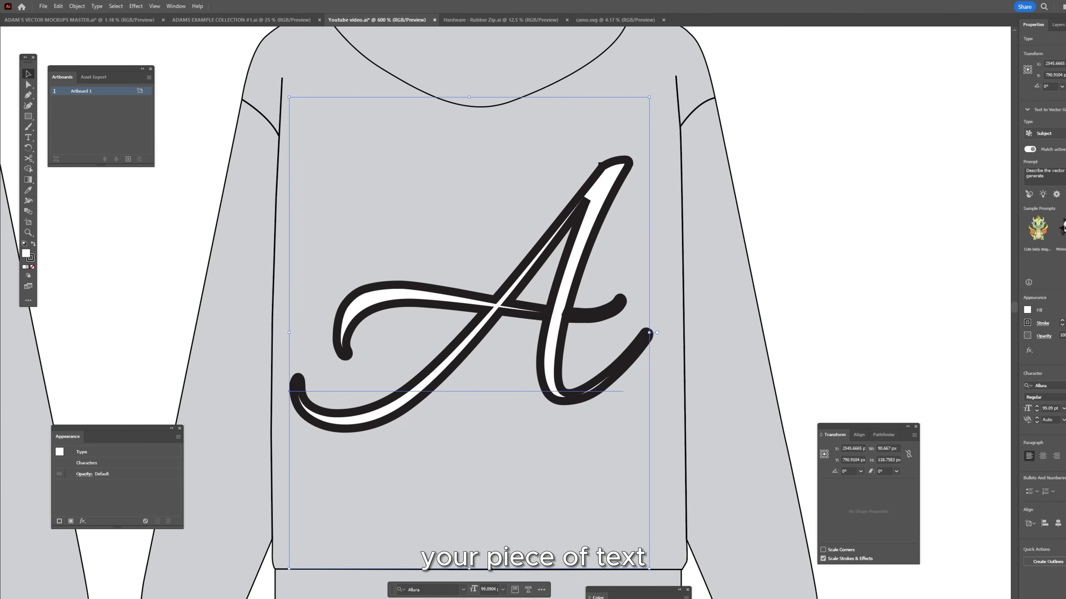
key("ctrl+shift+o")
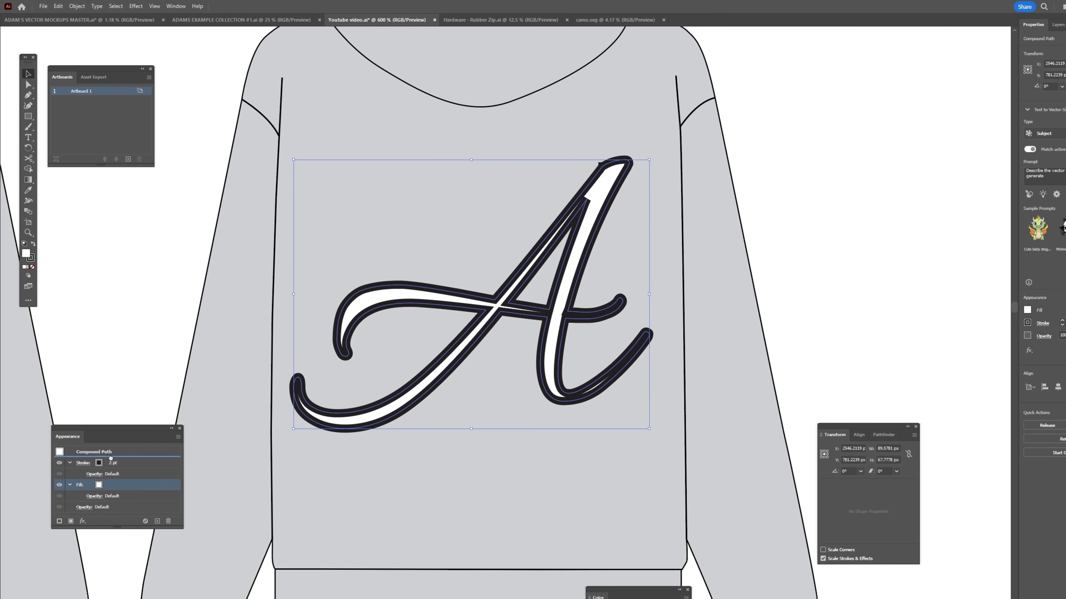
left_click_drag(111, 459, 136, 441)
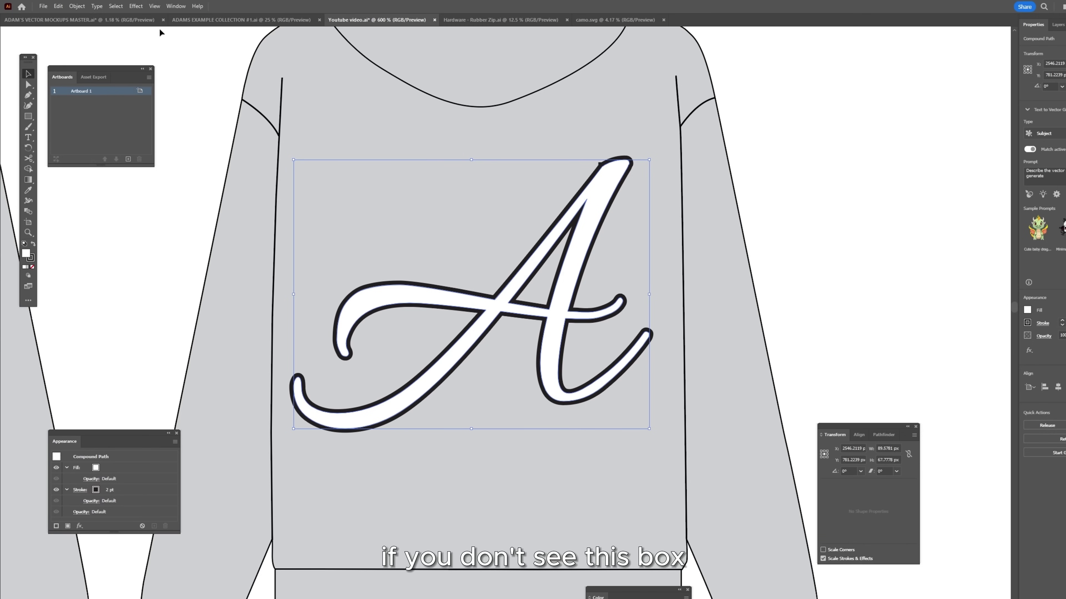
Step: Look up Appearance among the available panels, and inspect the outlined letter on the back of the hoodie
left_click(177, 6)
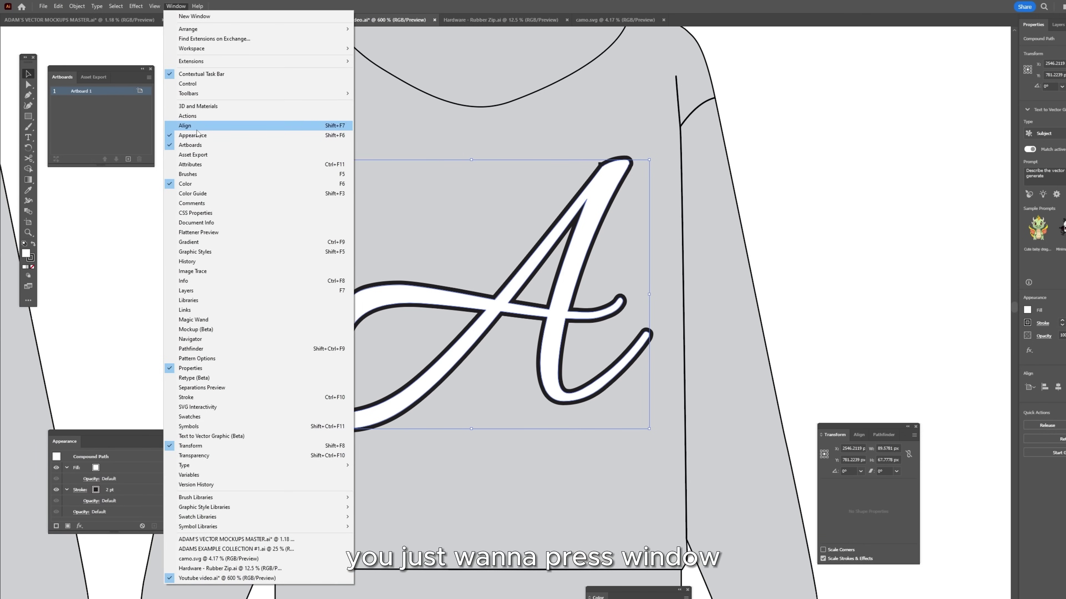
left_click(179, 6)
scroll(432, 280, "down", 2)
left_click(655, 232)
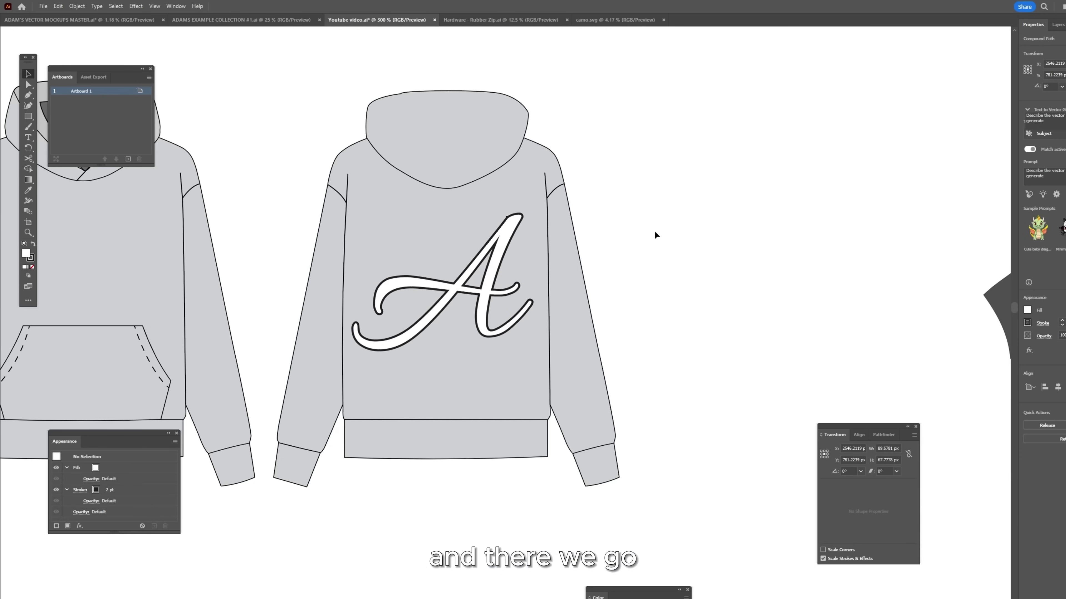
scroll(594, 238, "down", 2)
scroll(533, 265, "up", 2)
scroll(393, 167, "down", 4)
scroll(319, 178, "up", 3)
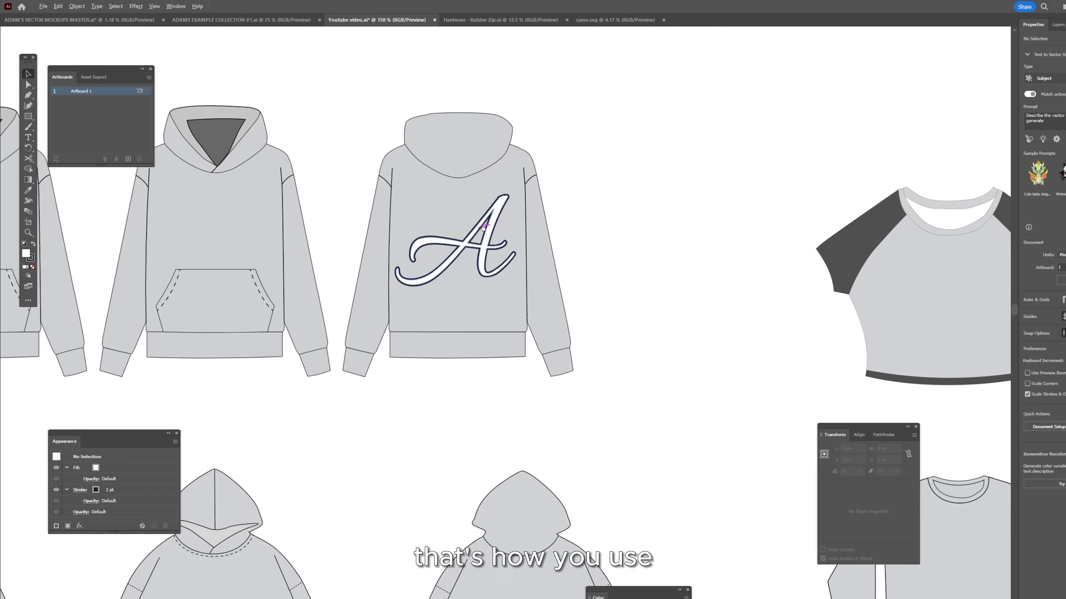
scroll(338, 163, "down", 3)
scroll(210, 130, "up", 2)
Step: Sample the appearance of the panelled joggers with the Eyedropper tool
left_click(28, 190)
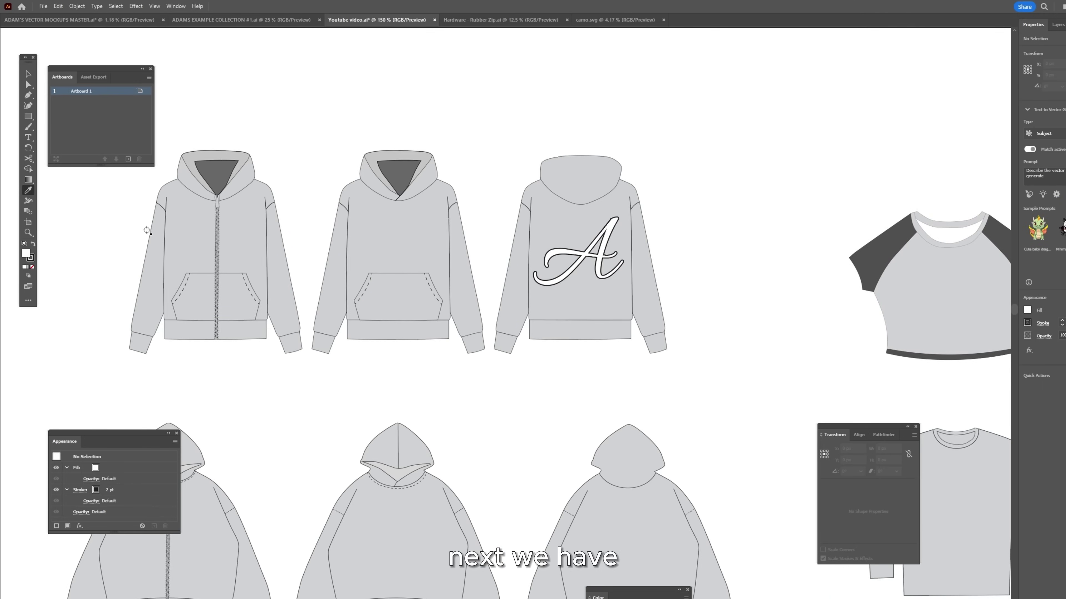
scroll(544, 280, "down", 4)
scroll(686, 335, "up", 2)
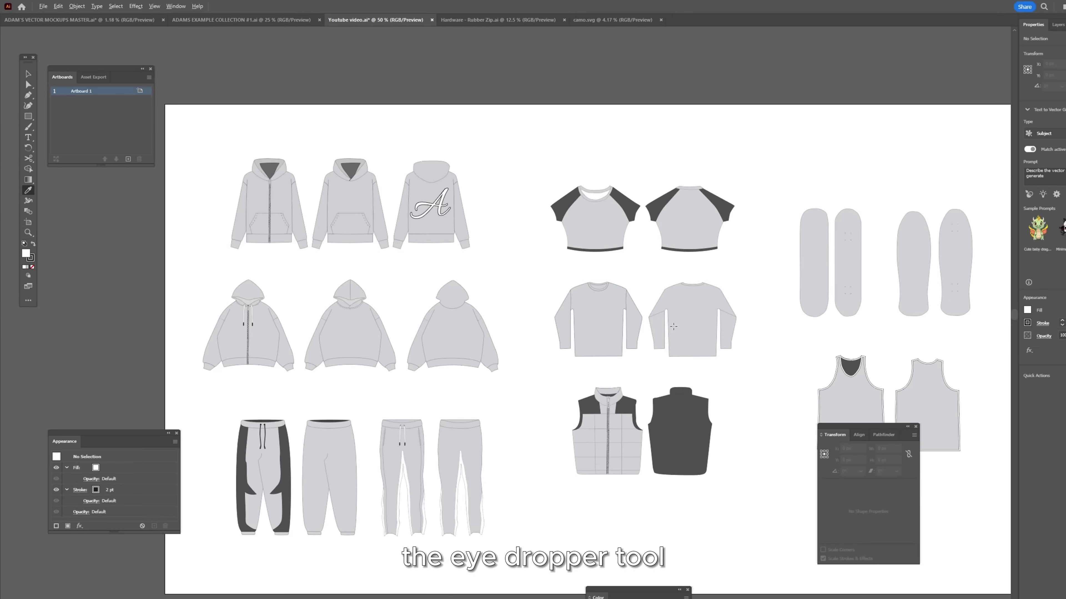
scroll(235, 480, "up", 1)
left_click_drag(237, 480, 369, 333)
scroll(369, 333, "up", 3)
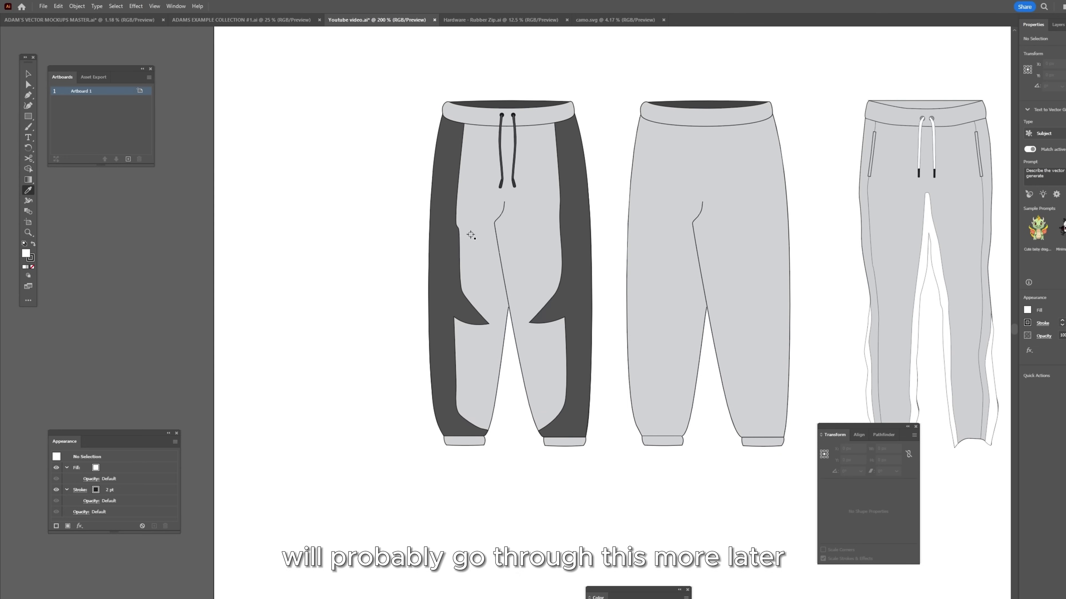
left_click(442, 203)
left_click_drag(536, 160, 485, 285)
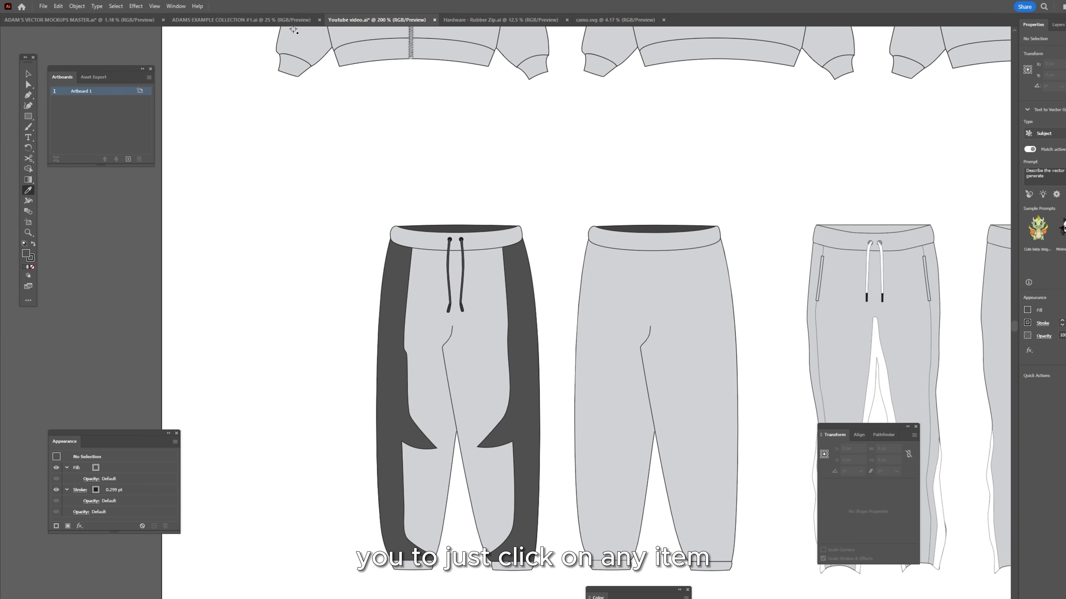
Step: Switch to the ADAMS EXAMPLE COLLECTION #1.ai document and sample the yellow hoodie's appearance with the Eyedropper tool
left_click(241, 20)
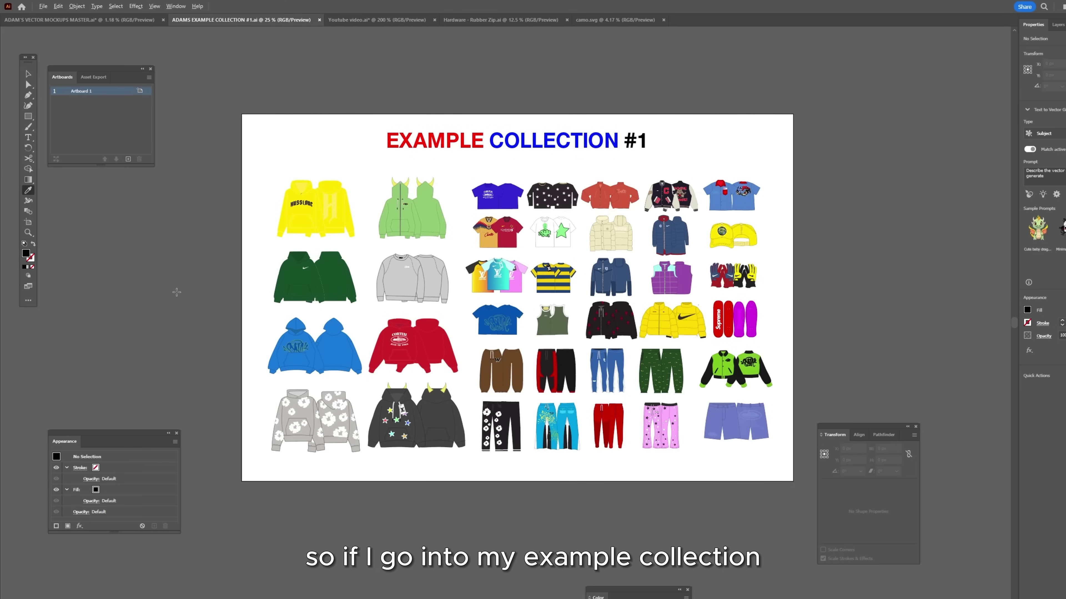
left_click(26, 191)
scroll(302, 258, "up", 2)
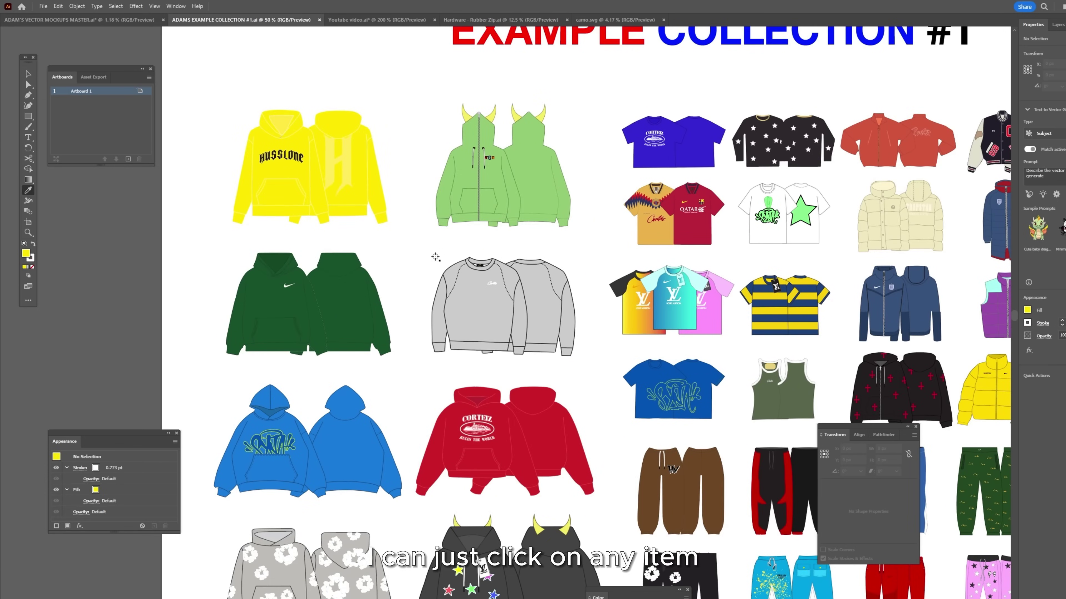
Step: Draw a 182 px yellow square outside the artboard beside the yellow hoodie, and move it slightly lower
left_click(28, 74)
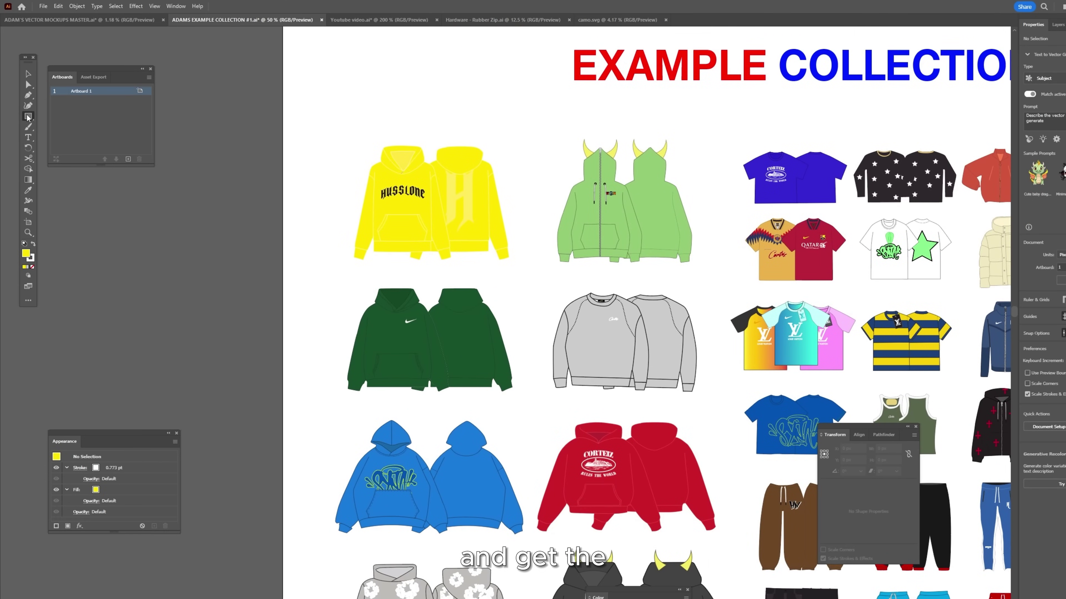
left_click_drag(236, 151, 266, 182)
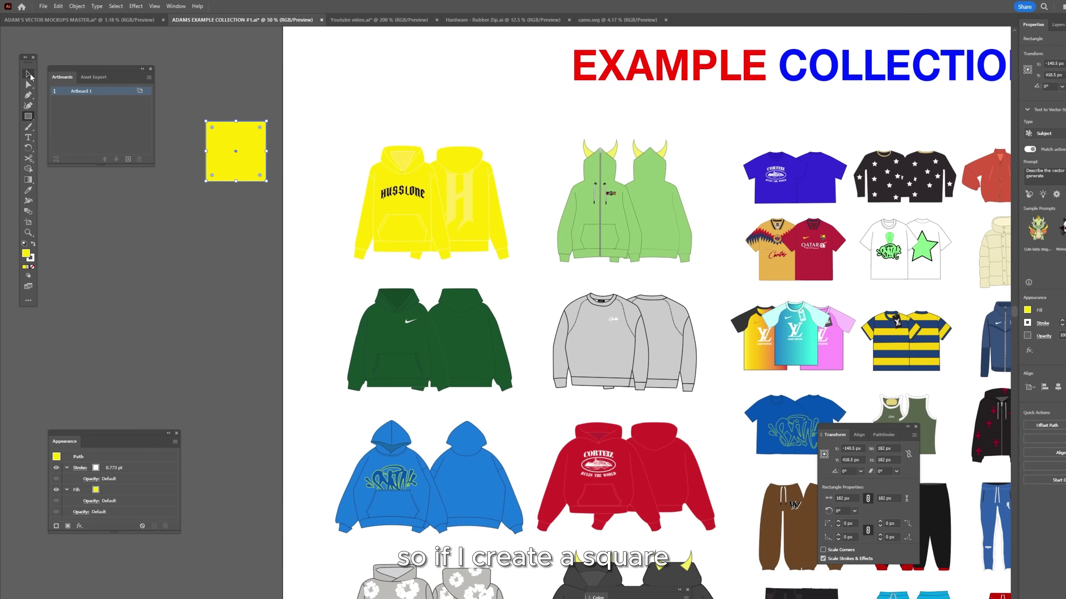
left_click_drag(222, 131, 210, 163)
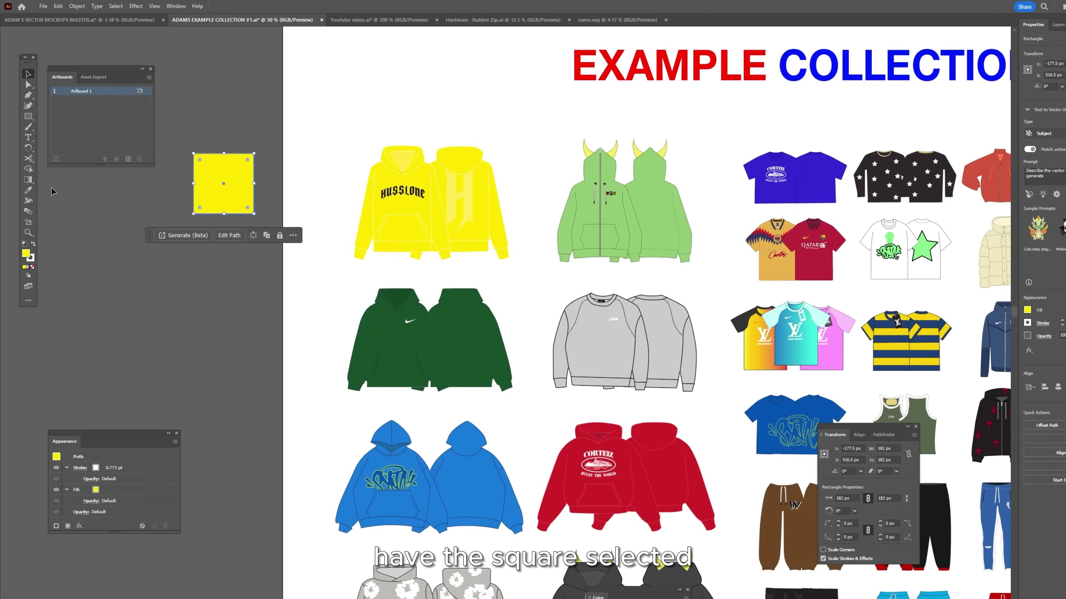
Step: Recolour the square with the Eyedropper tool from the green horned hoodie and other garments, ending with the Louis Vuitton shirt's blue-turquoise gradient
left_click(33, 191)
scroll(403, 201, "right", 1)
left_click(550, 216)
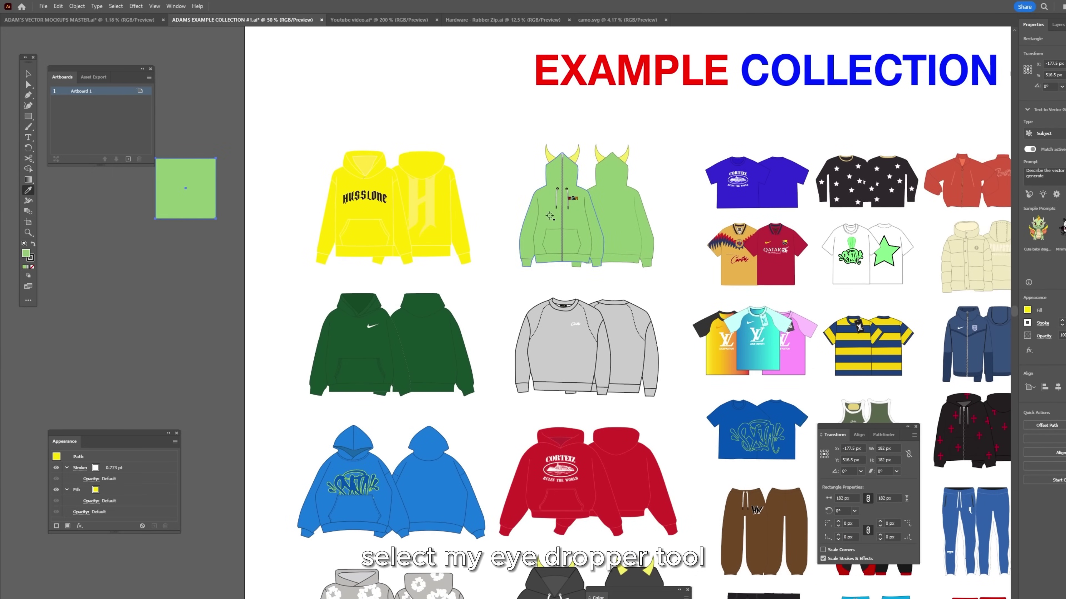
scroll(474, 264, "down", 1)
scroll(474, 264, "left", 1)
left_click(399, 313)
left_click(454, 466)
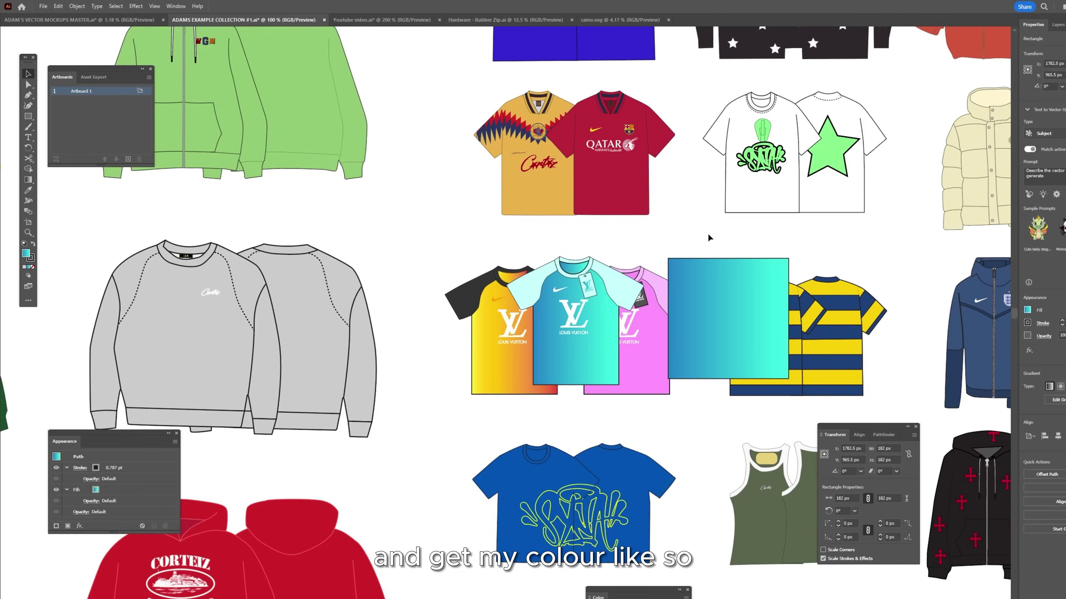
scroll(617, 261, "up", 2)
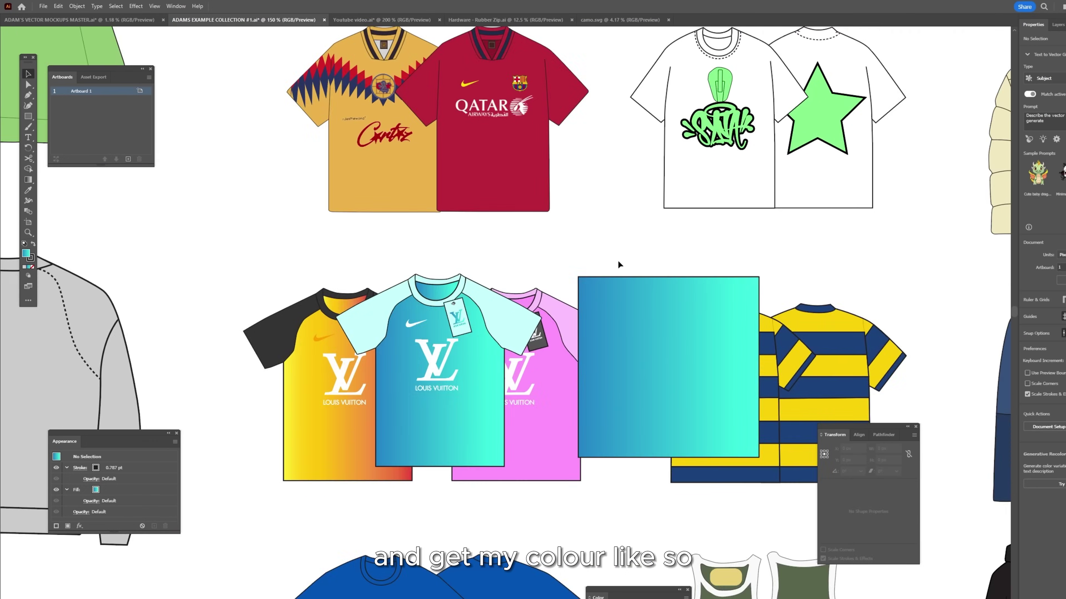
Step: Move the yellow-and-black gloves away from the red pair and duplicate them beside the original
key("ctrl+0")
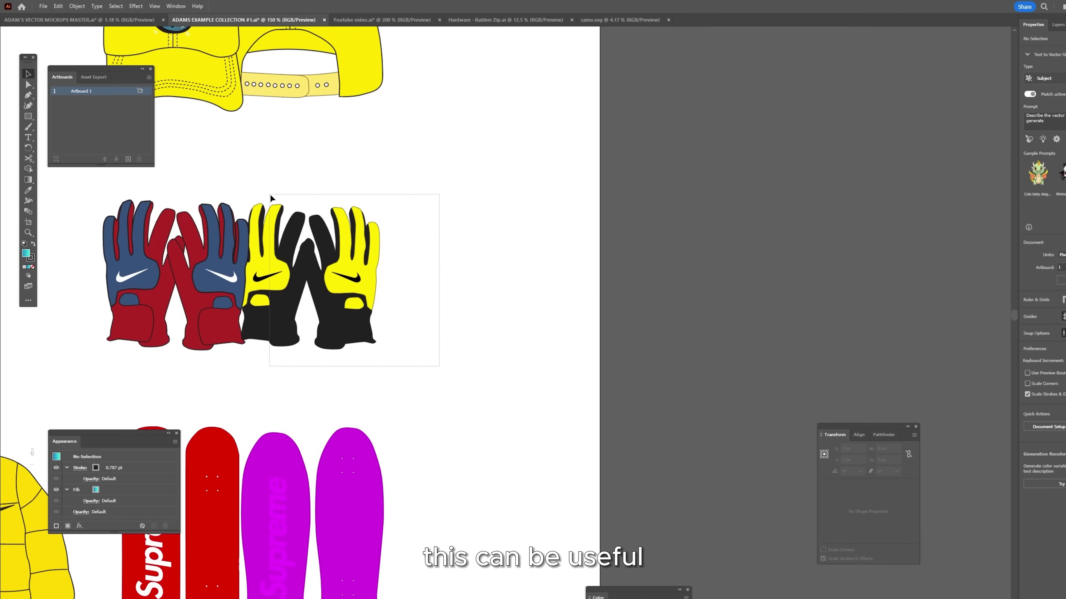
left_click_drag(269, 194, 269, 194)
left_click_drag(364, 247, 521, 247)
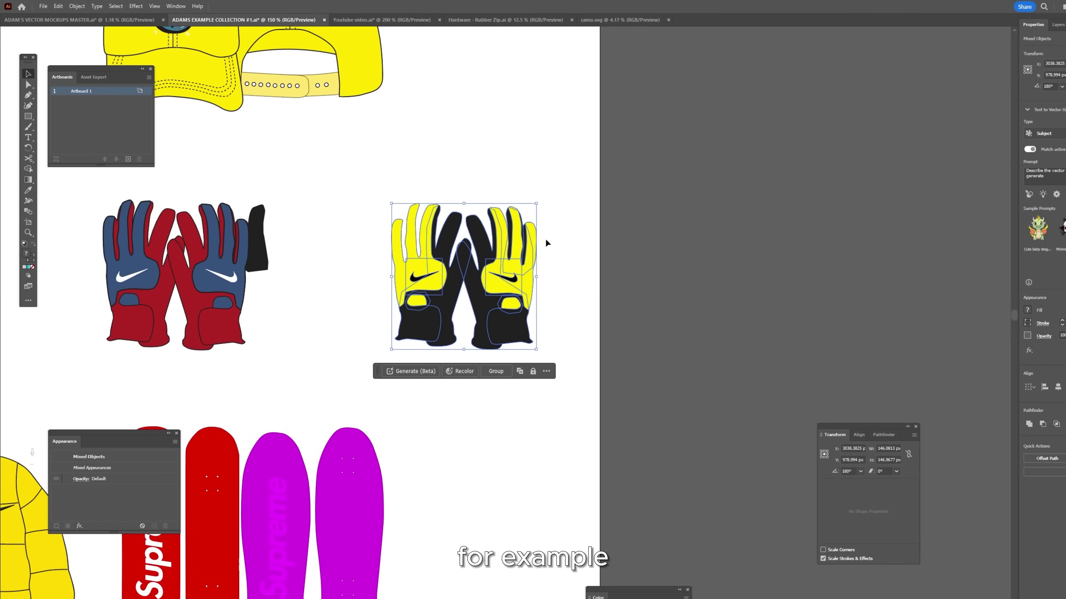
left_click_drag(427, 273, 621, 275)
scroll(561, 188, "right", 1)
left_click(561, 189)
scroll(594, 177, "up", 2)
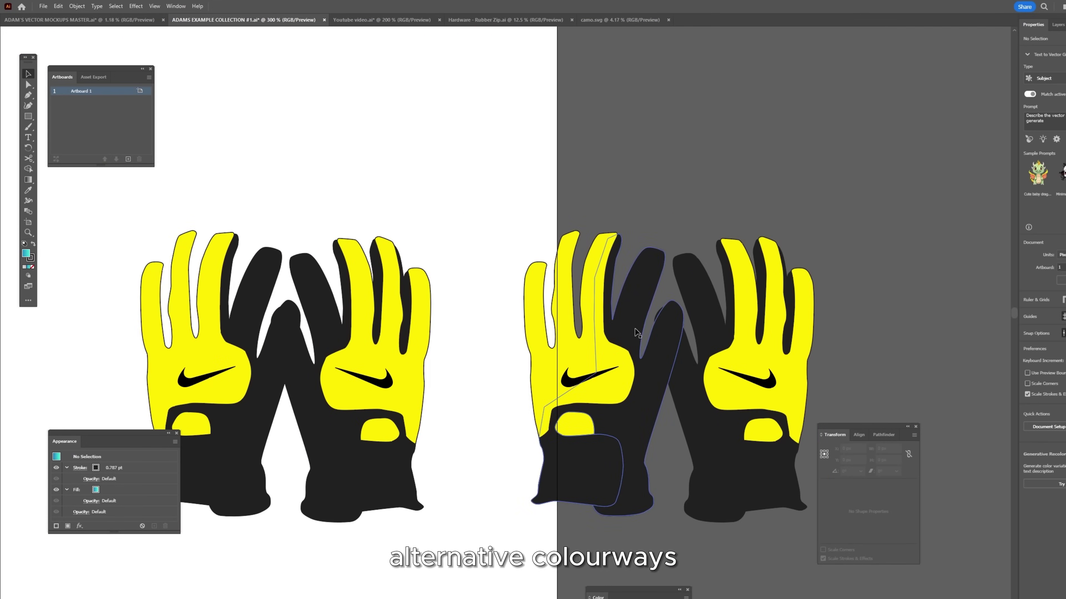
Step: Recolour the copied gloves' yellow panels black with the Eyedropper tool by sampling the original cuffs, and move both pairs toward the artboard
scroll(638, 294, "down", 1)
left_click(581, 260)
left_click(688, 260, "shift")
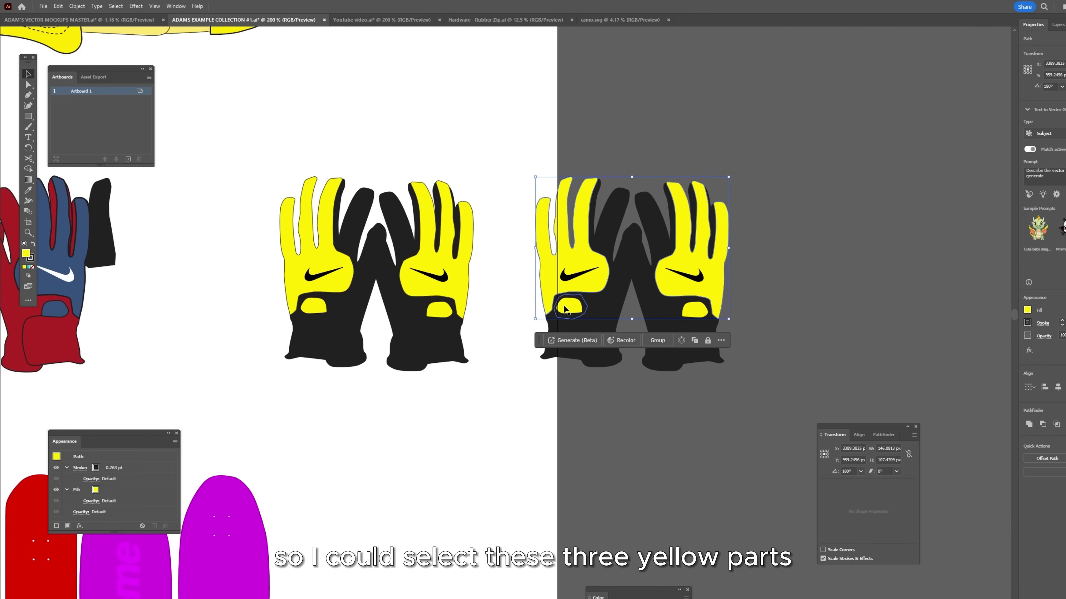
left_click(698, 310, "shift")
left_click(28, 190)
left_click(331, 338)
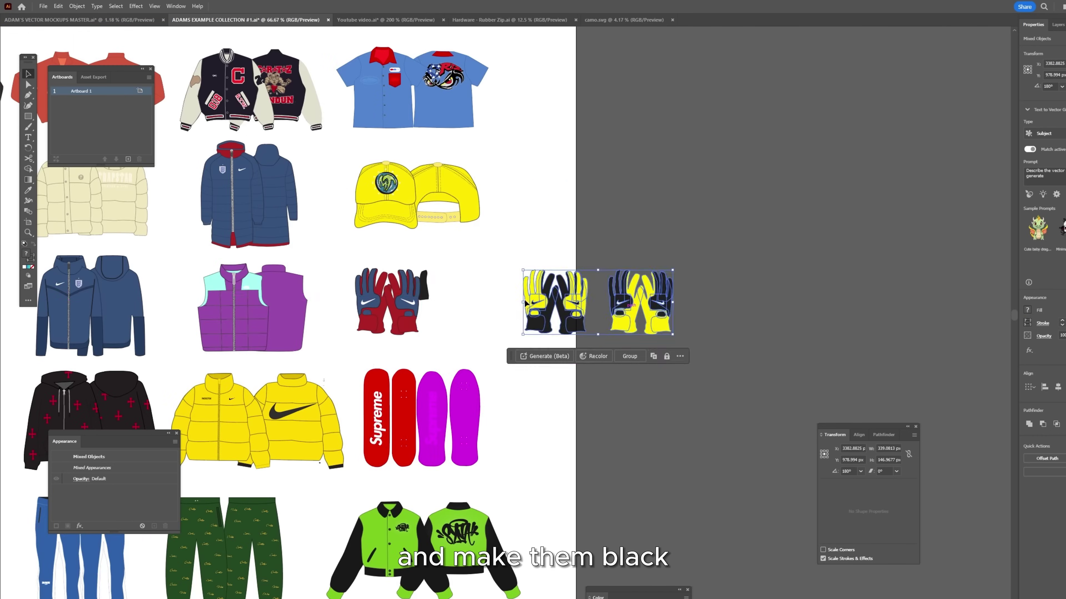
left_click_drag(622, 307, 557, 315)
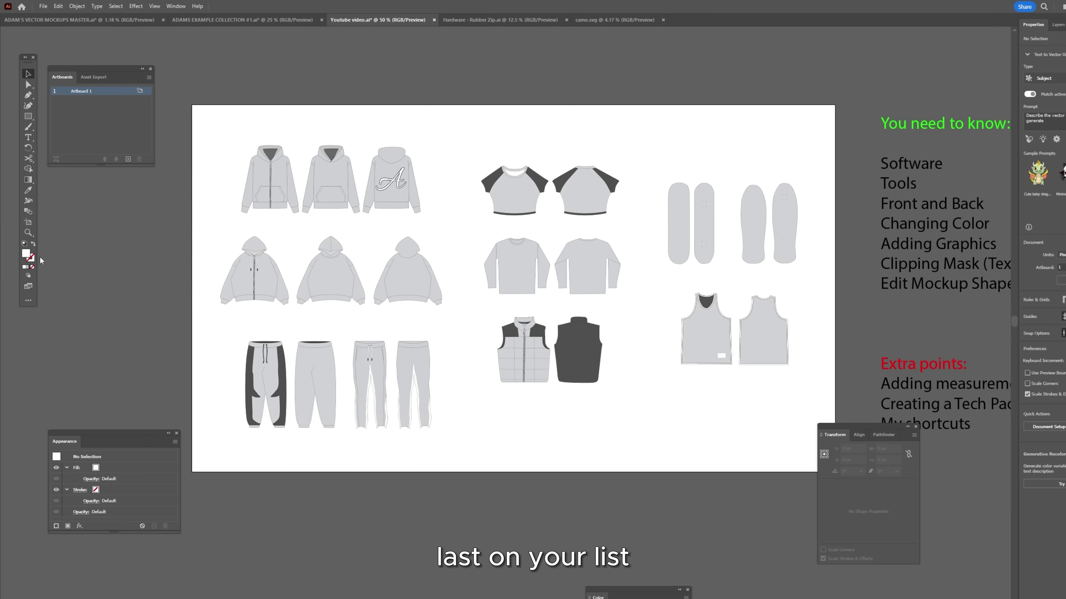
Step: Open the Color Picker for the fill with nothing selected, and accept white
double_click(27, 257)
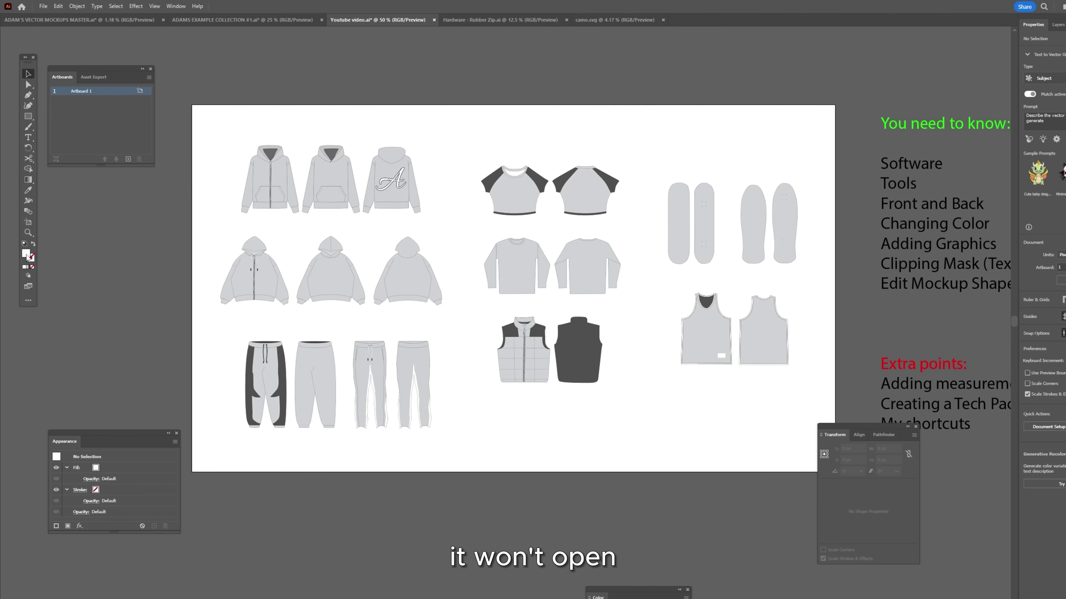
double_click(27, 257)
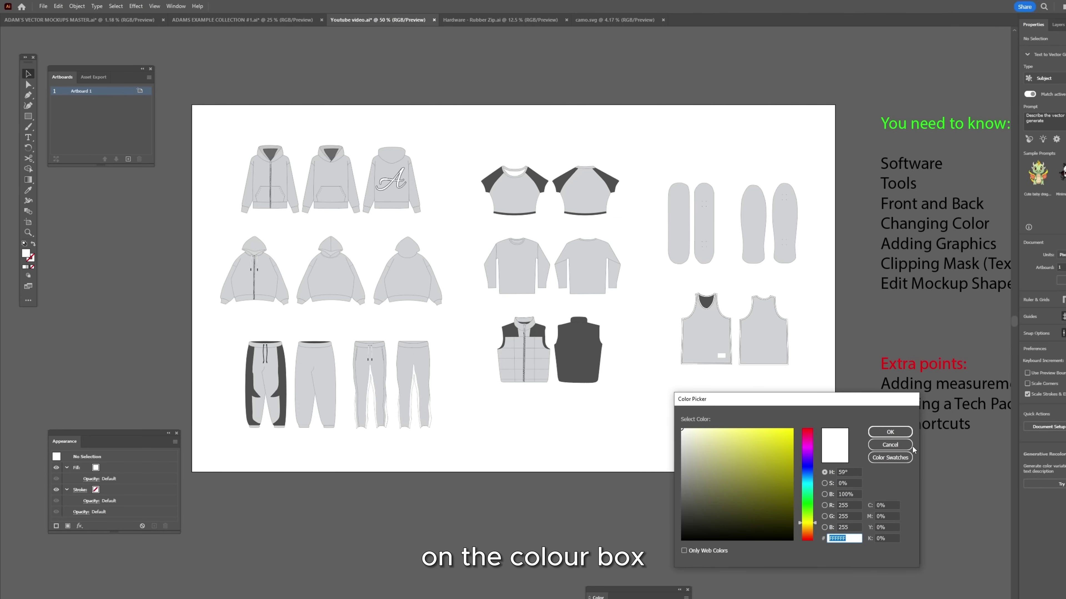
left_click(892, 434)
Step: Ungroup the top row of hoodies so their individual shapes can be selected
scroll(348, 178, "up", 4)
left_click_drag(349, 170, 458, 232)
left_click(372, 234)
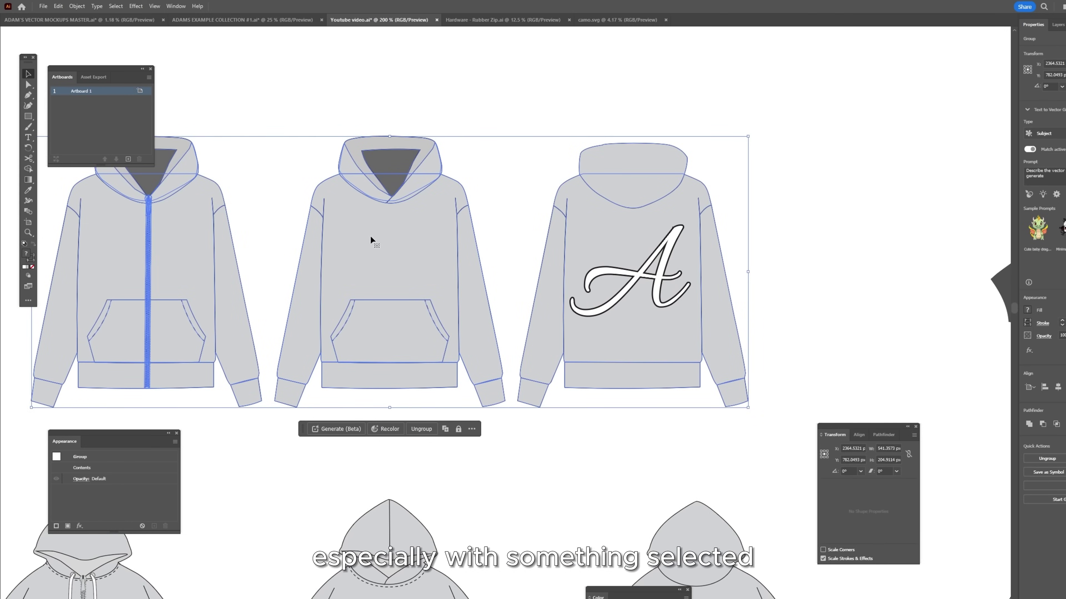
left_click(526, 461)
Step: Try blue fills on the body of the middle hoodie in the Color Picker, and cancel the change
left_click(431, 260)
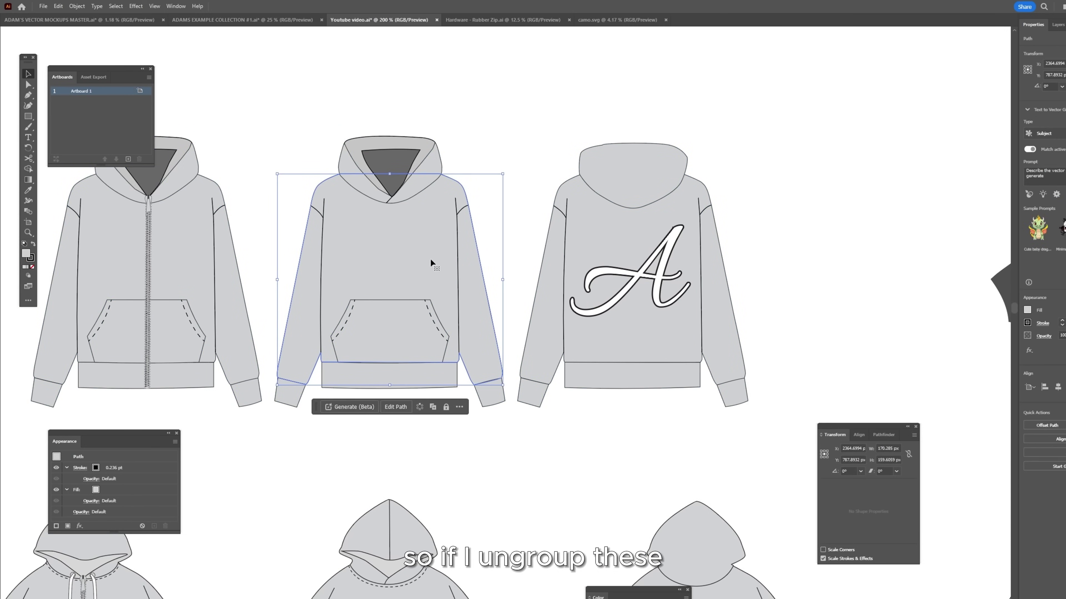
scroll(432, 257, "left", 2)
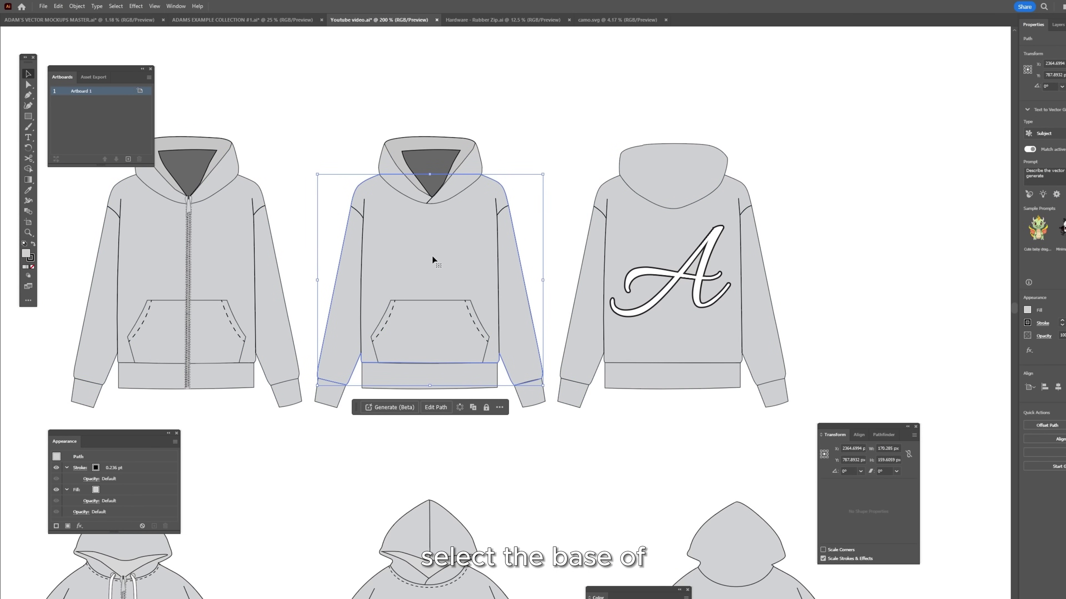
double_click(26, 254)
left_click_drag(785, 440, 744, 444)
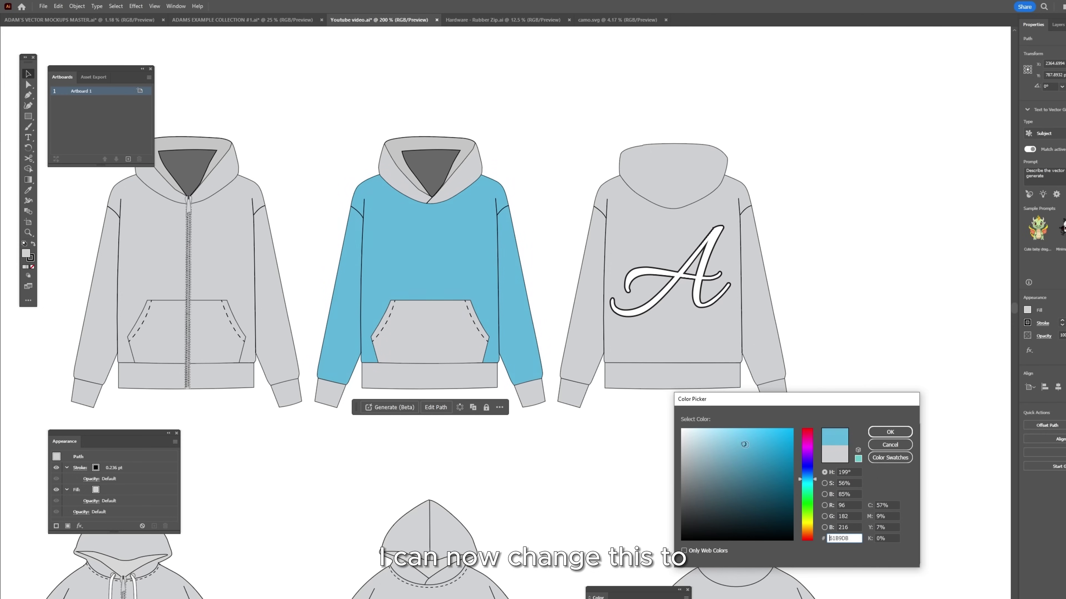
left_click_drag(807, 478, 809, 469)
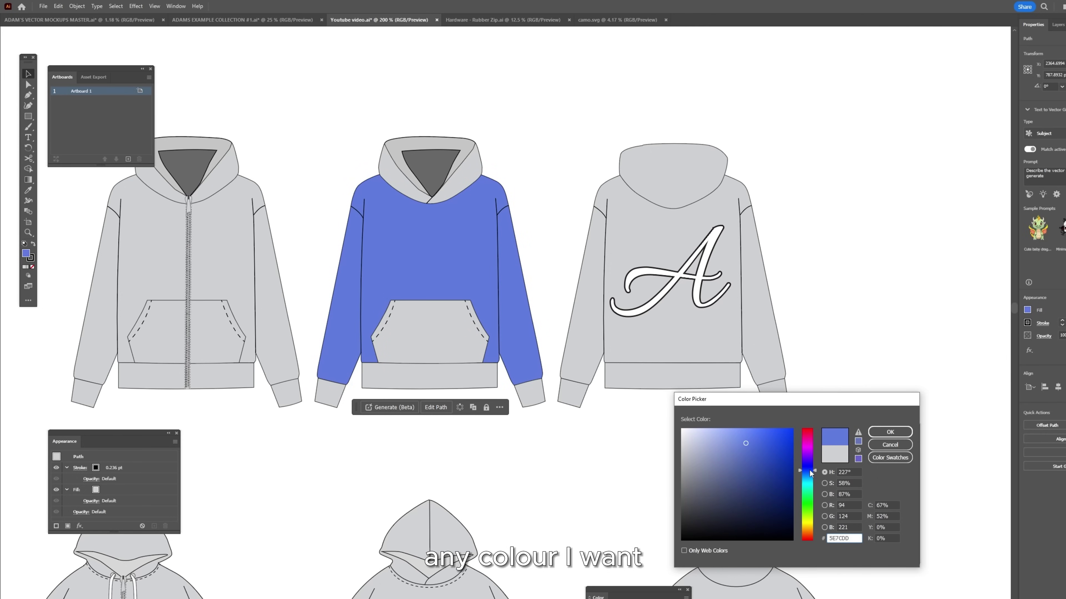
left_click(904, 446)
Step: Extend the selection on the middle hoodie from its body to the front pocket, hem and both cuffs
left_click(421, 335, "shift")
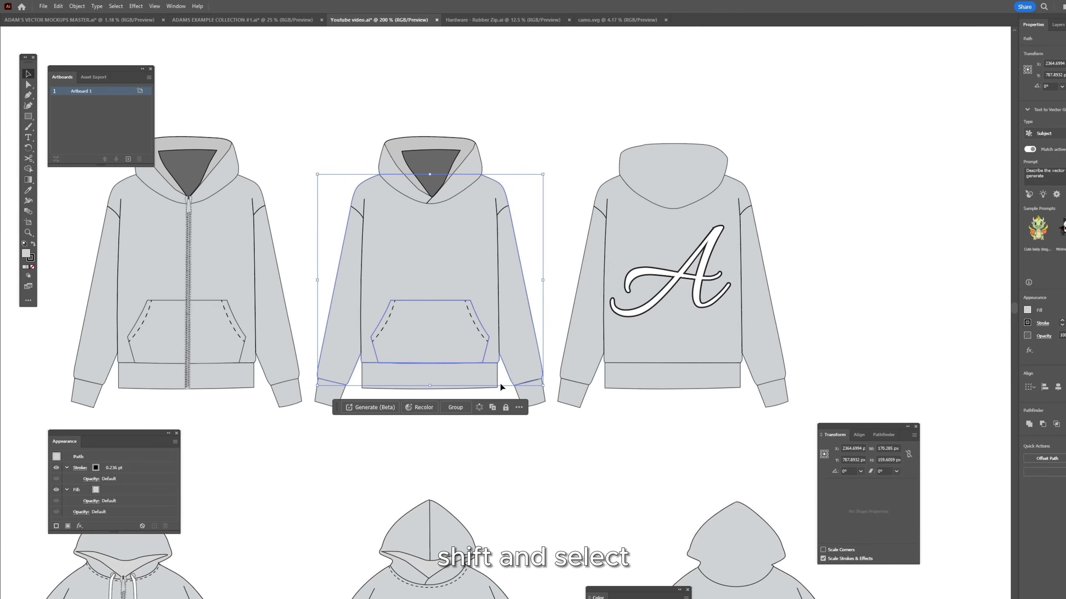
left_click(536, 397, "shift")
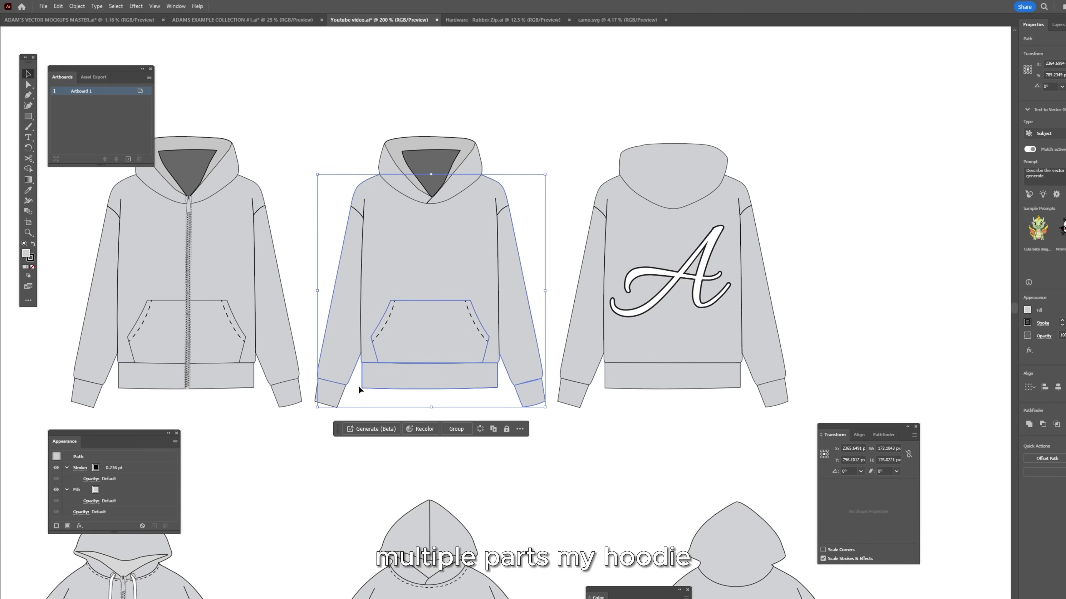
left_click(332, 393, "shift")
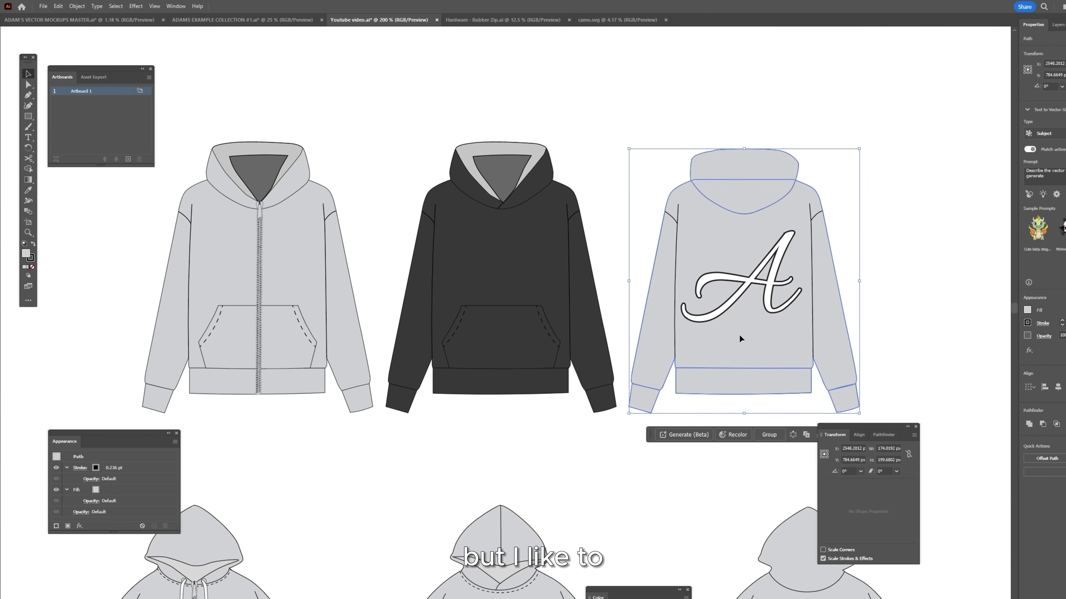
Step: Fill the inside of the hood on both front-view hoodies with dark grey 2D2D2D
left_click(295, 183, "shift")
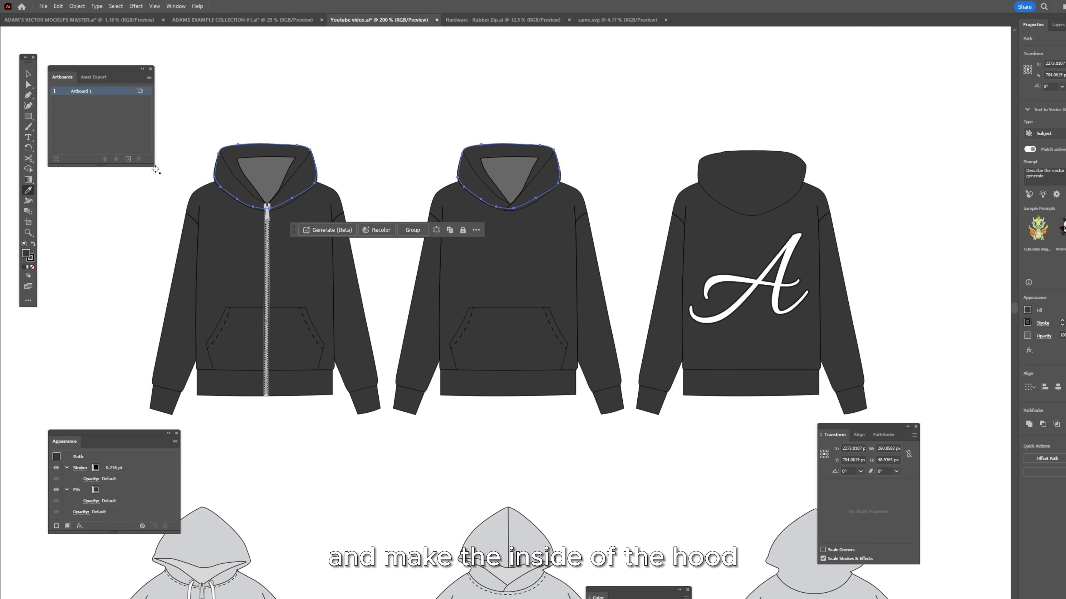
left_click_drag(651, 523, 651, 520)
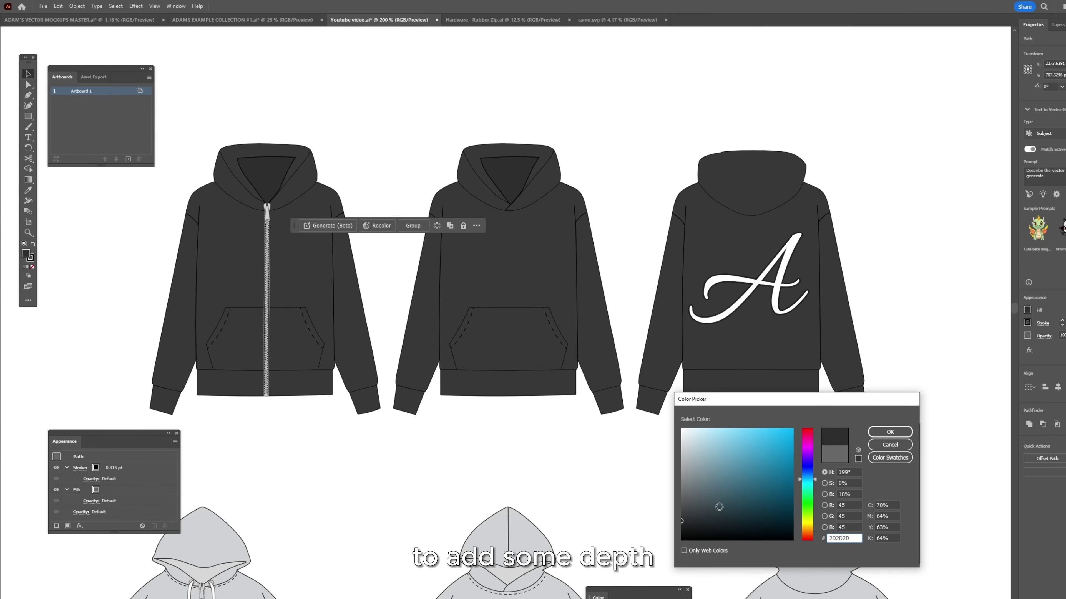
left_click(889, 432)
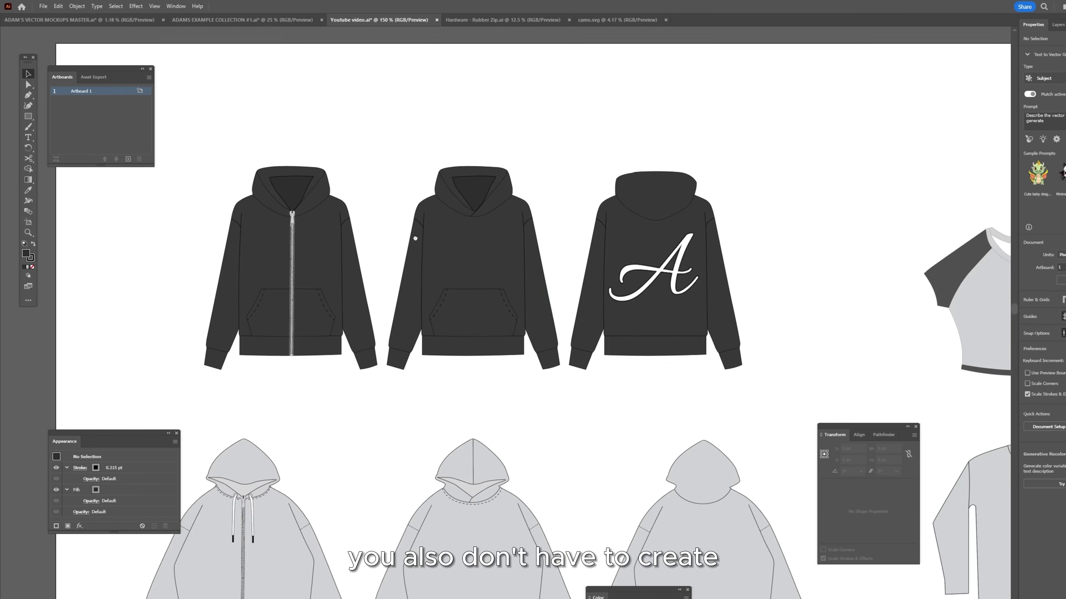
Step: Examine the outline around the inner hood of the middle hoodie at high magnification
left_click_drag(415, 239, 488, 251)
scroll(481, 247, "up", 1)
scroll(576, 232, "up", 1)
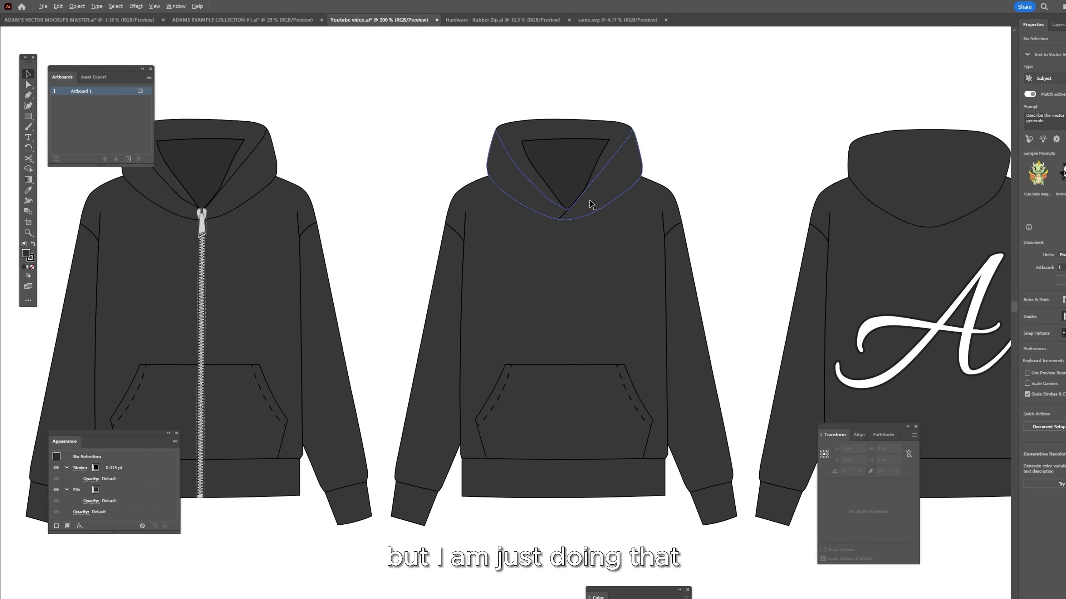
left_click_drag(595, 171, 582, 280)
scroll(581, 280, "up", 3)
left_click(480, 240)
left_click(483, 126)
left_click(486, 249)
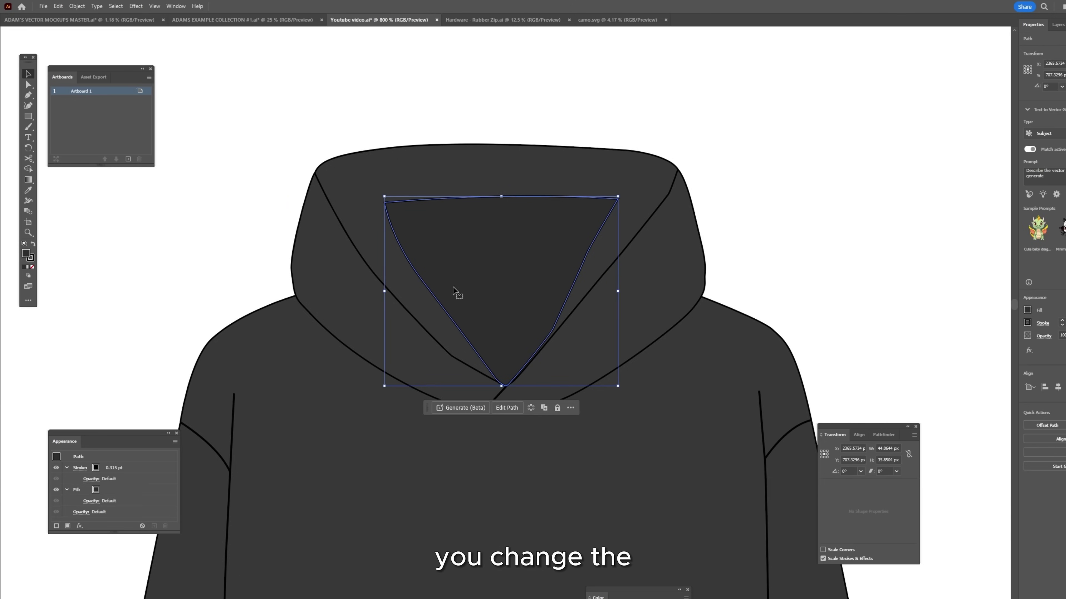
scroll(437, 205, "up", 2)
left_click(439, 77)
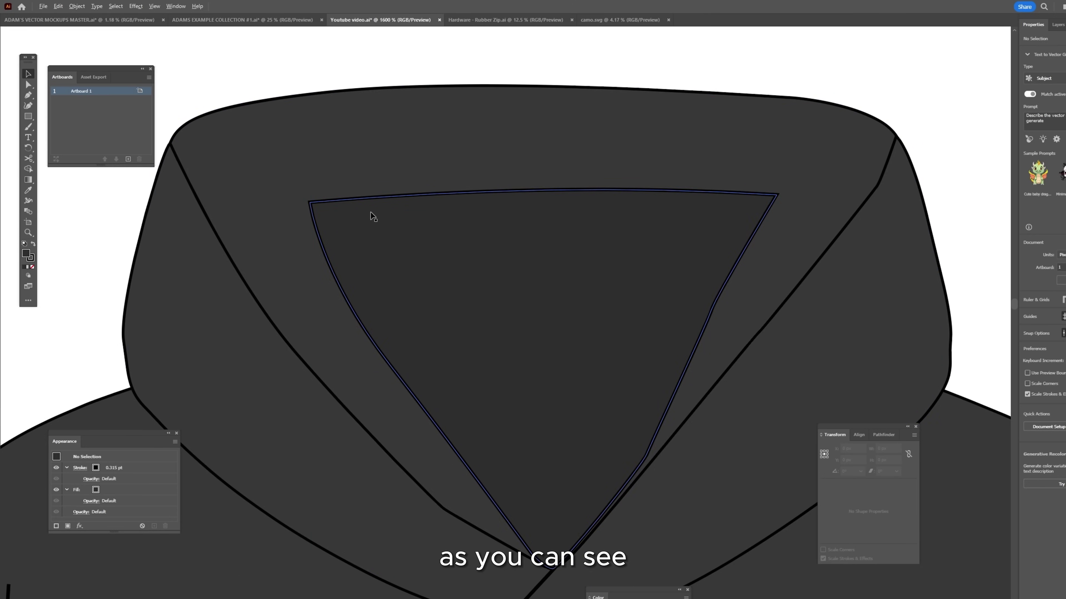
scroll(373, 216, "down", 4)
Step: Try other stroke colours in the Color Picker for the outline of the middle hoodie's inner hood
left_click(421, 244)
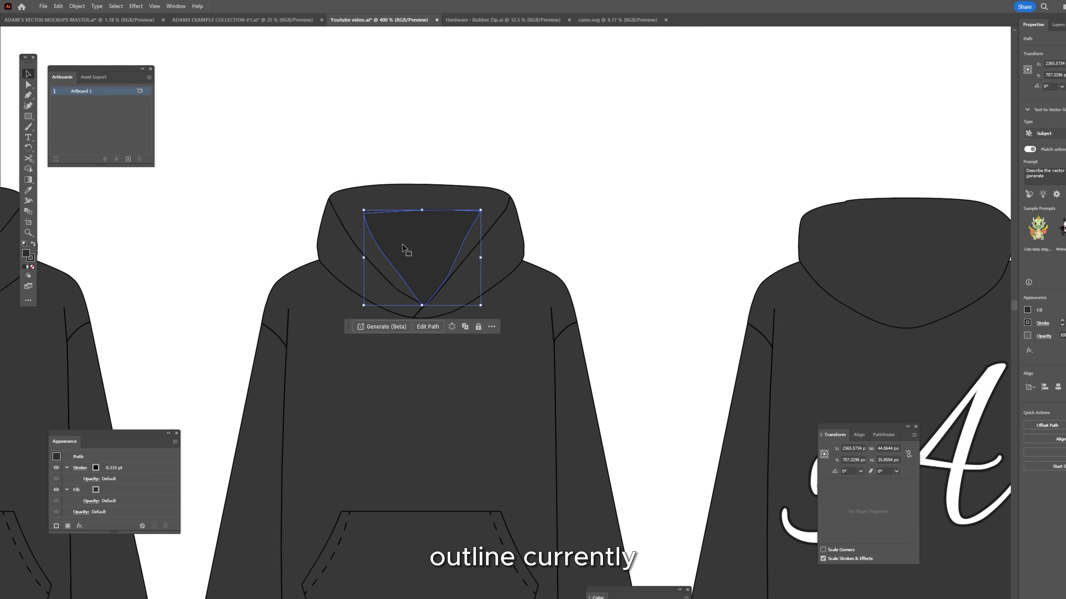
double_click(30, 258)
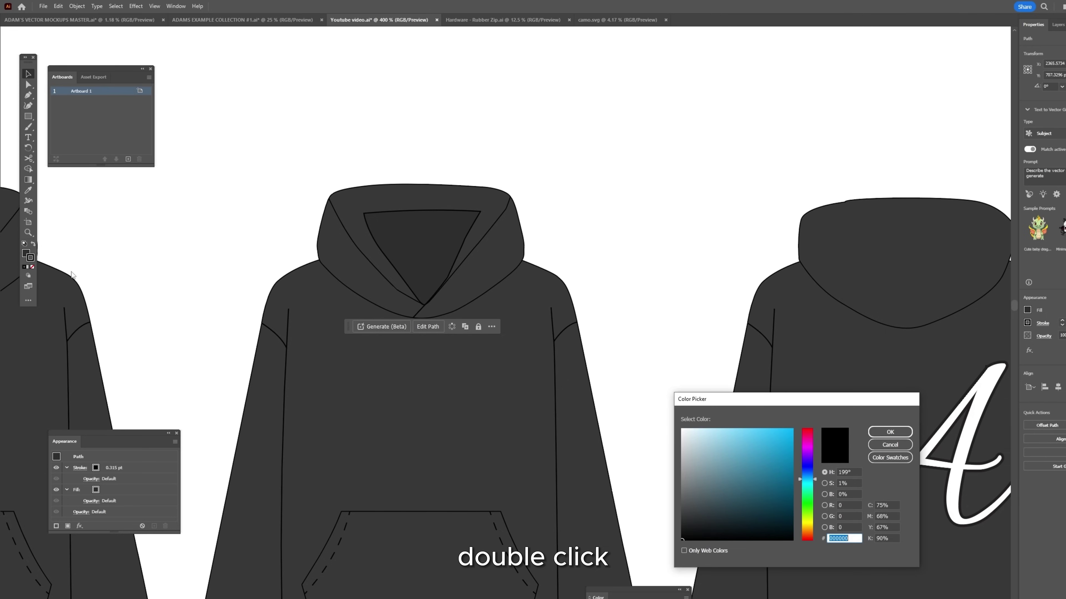
left_click(751, 482)
mouse_move(683, 526)
left_mouse_down()
mouse_move(618, 350)
mouse_move(666, 576)
left_mouse_up()
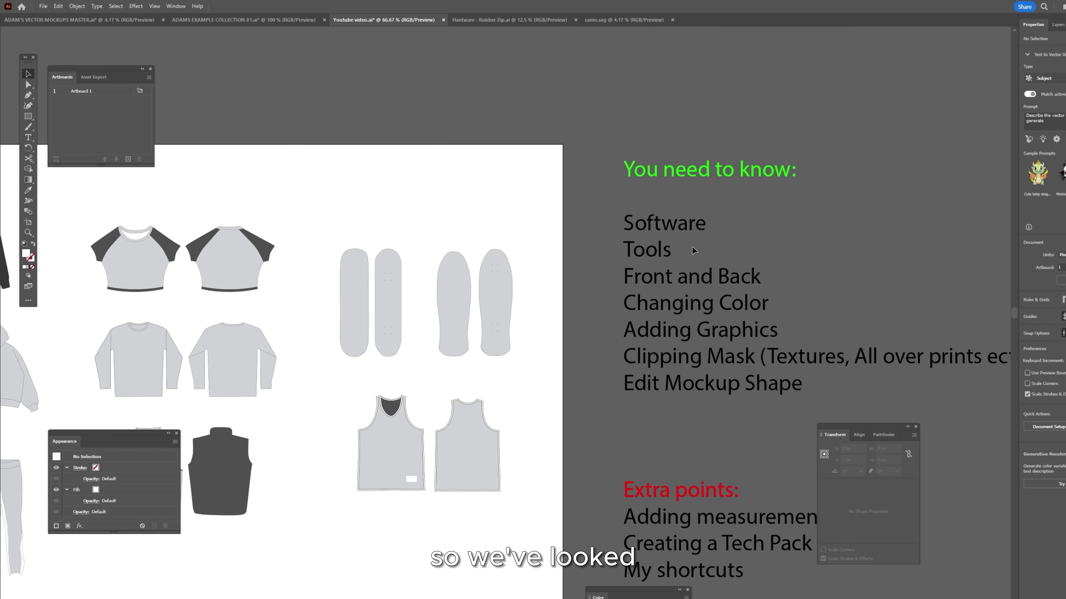
Step: Move the garments other than the long-sleeve shirts and skateboards below the artboard, and shift the shirts and boards toward its centre
scroll(696, 294, "down", 2)
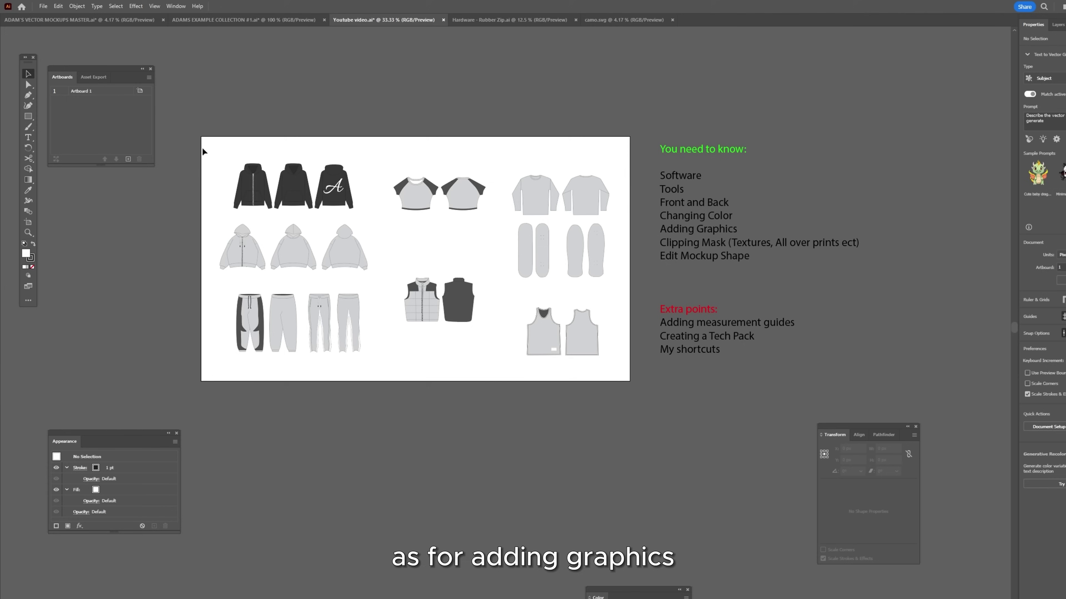
left_click_drag(202, 148, 501, 386)
left_click_drag(630, 374, 545, 305)
left_click_drag(412, 185, 412, 474)
left_click_drag(469, 157, 596, 262)
left_click_drag(511, 227, 410, 224)
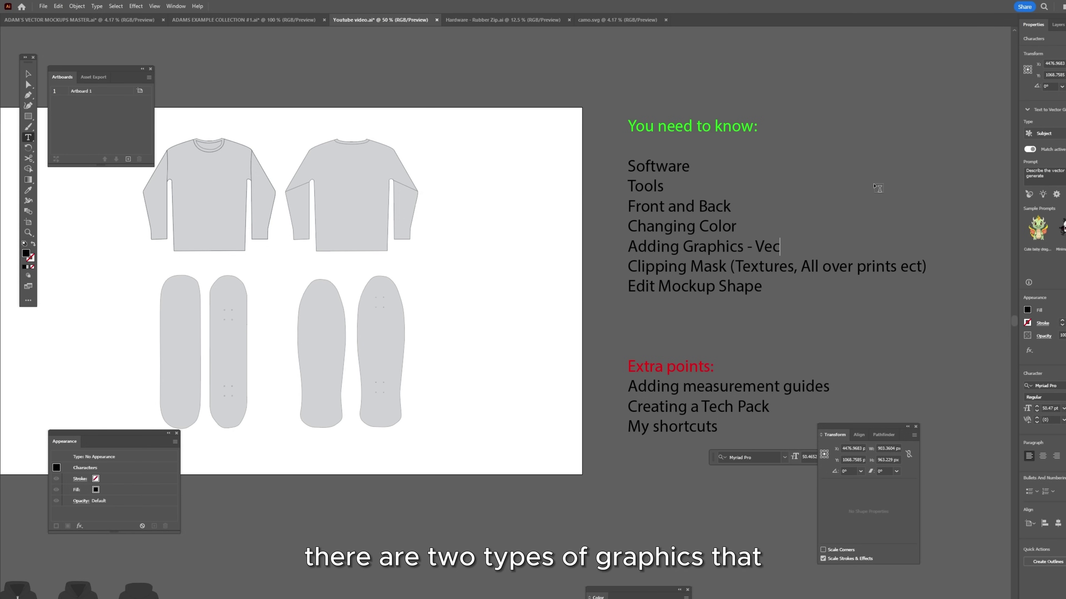
Step: Extend the Adding Graphics line of the notes to read "Adding Graphics - Vector or PNG"
type("or or PN")
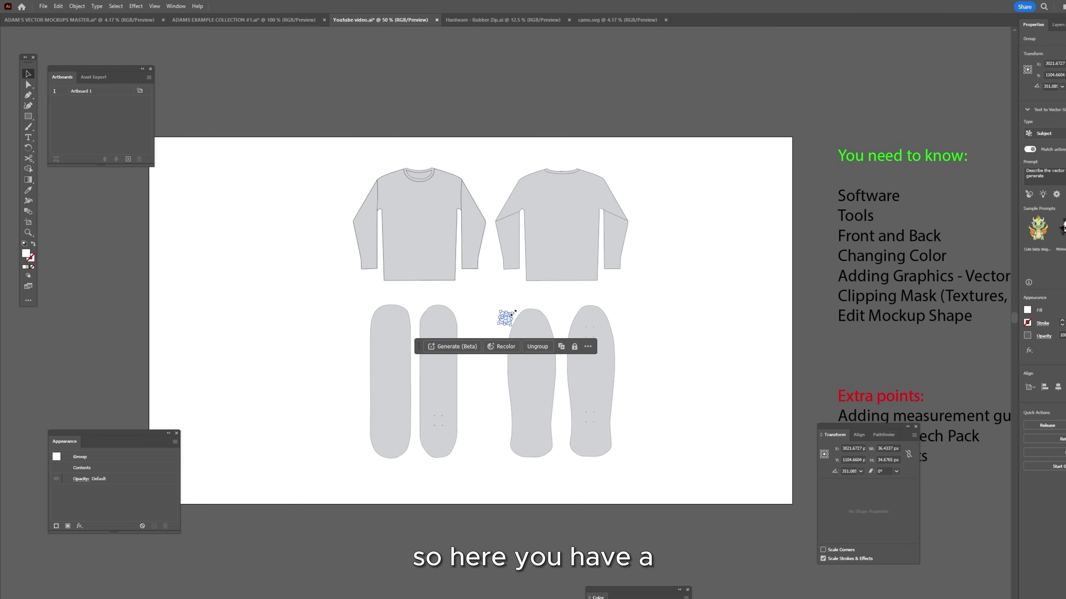
Step: Place the small white vector graphic enlarged above the artboard, and inspect its edges at extreme magnification
left_click_drag(513, 313, 459, 165)
left_click(451, 126)
scroll(451, 127, "up", 3)
scroll(419, 175, "up", 10)
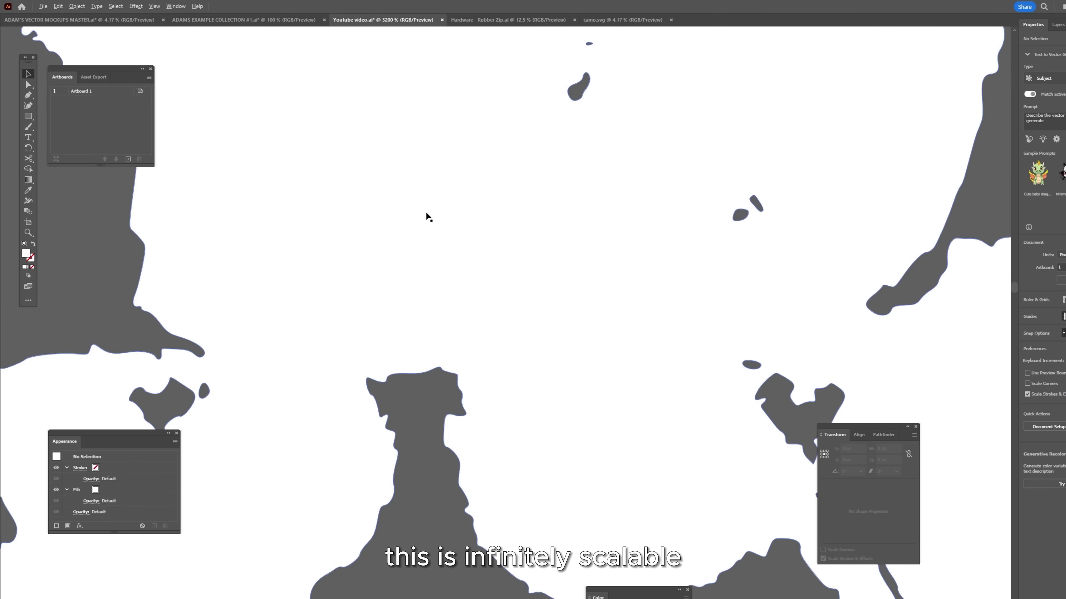
scroll(472, 351, "up", 10)
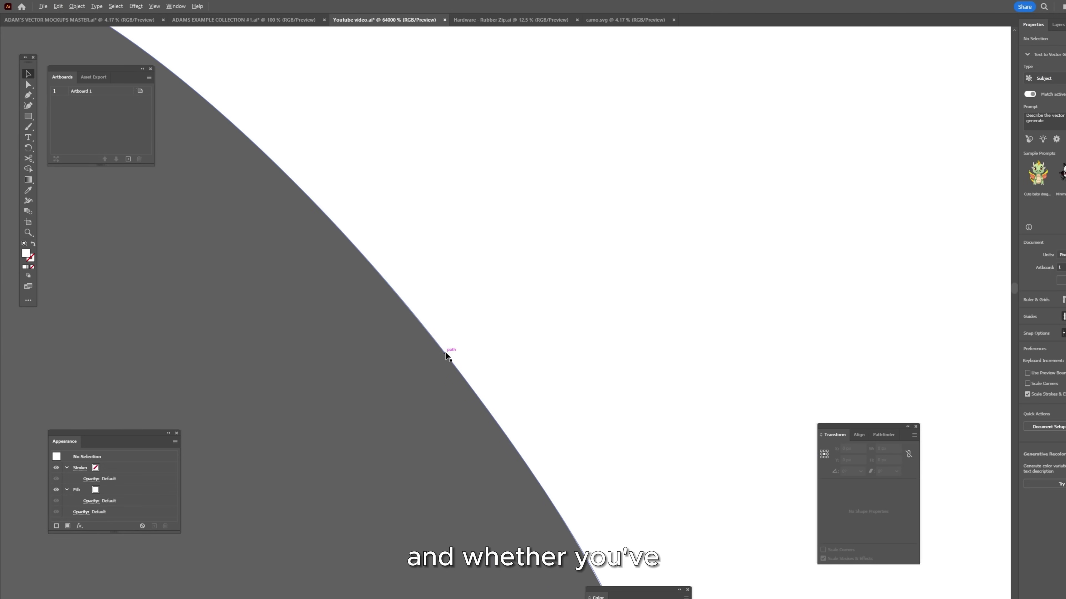
scroll(447, 356, "down", 20)
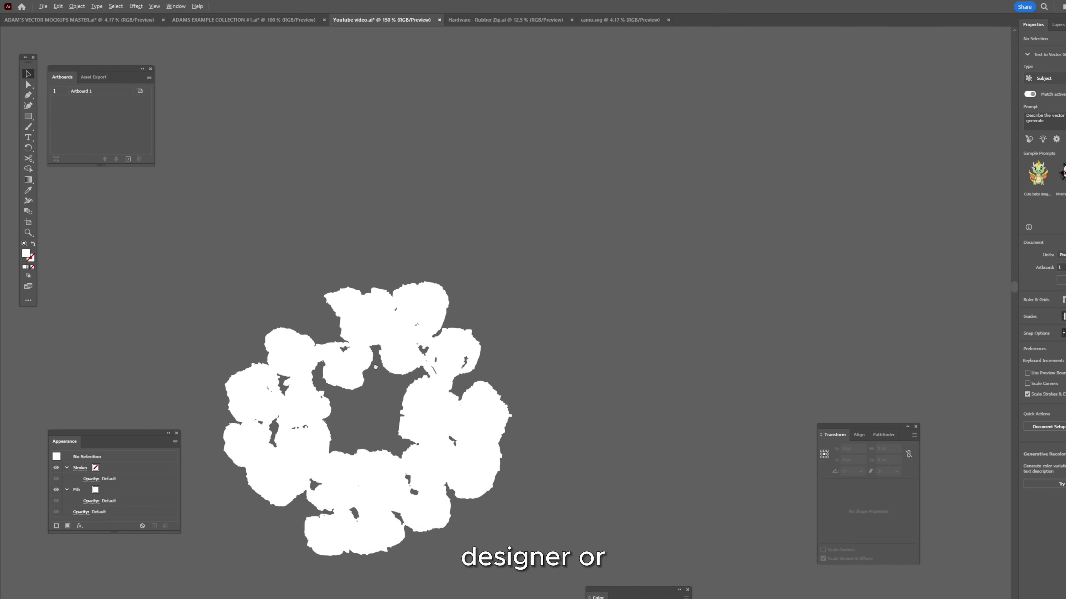
scroll(376, 366, "up", 6)
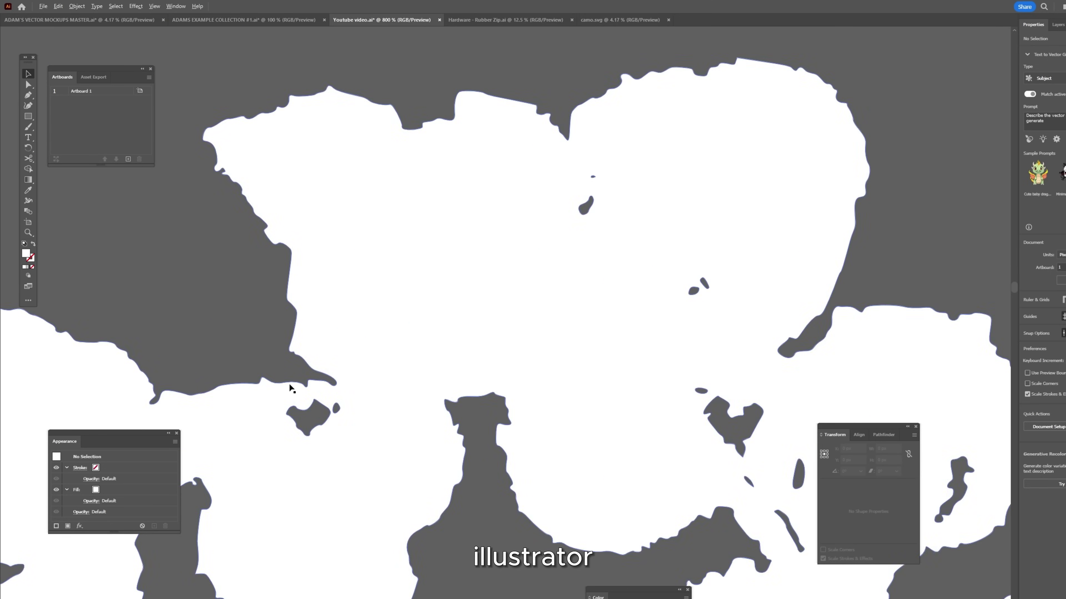
scroll(289, 384, "down", 4)
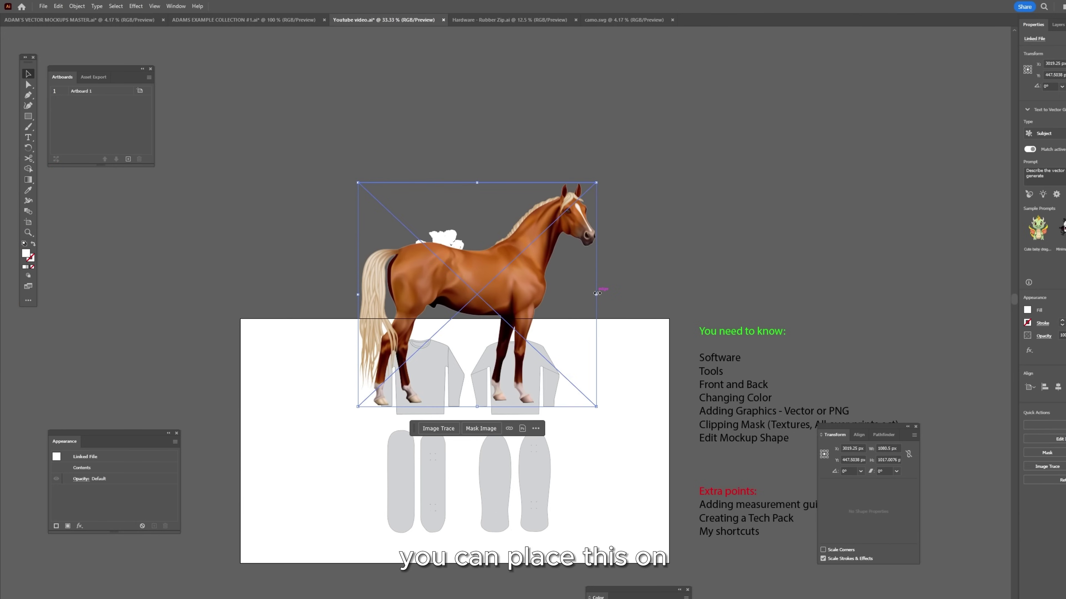
Step: Scale the placed horse image down to 394 px wide and position it beside the white graphic above the artboard
left_click_drag(597, 294, 587, 246)
left_click(569, 206)
scroll(569, 206, "up", 3)
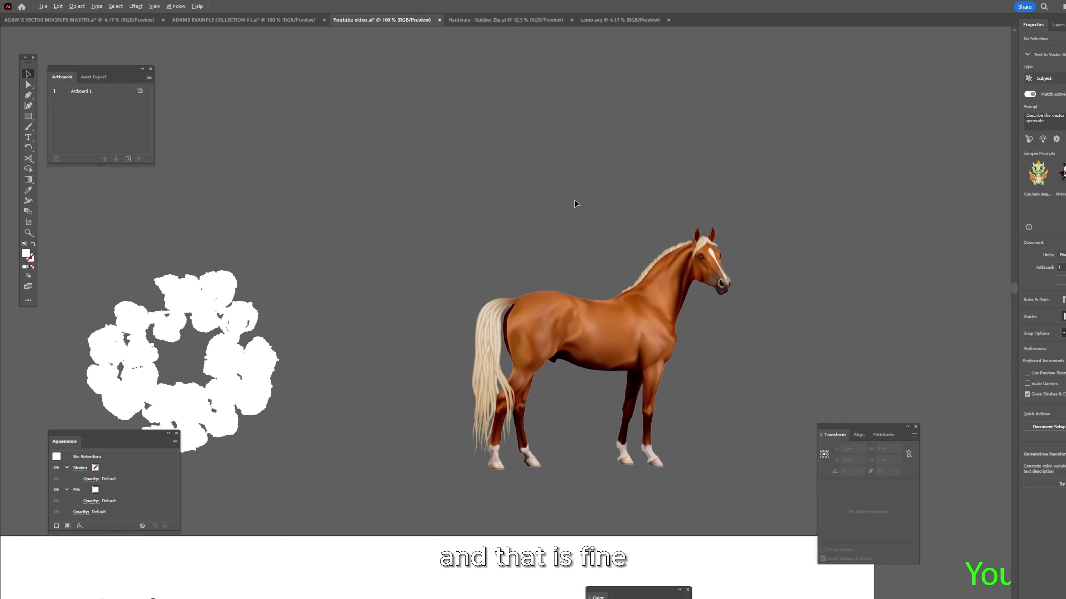
scroll(671, 305, "down", 3)
scroll(692, 325, "up", 1)
scroll(665, 349, "down", 1)
scroll(628, 315, "up", 1)
Step: Convert the horse image to a vector tracing with Image Trace's default preset
left_click(605, 300)
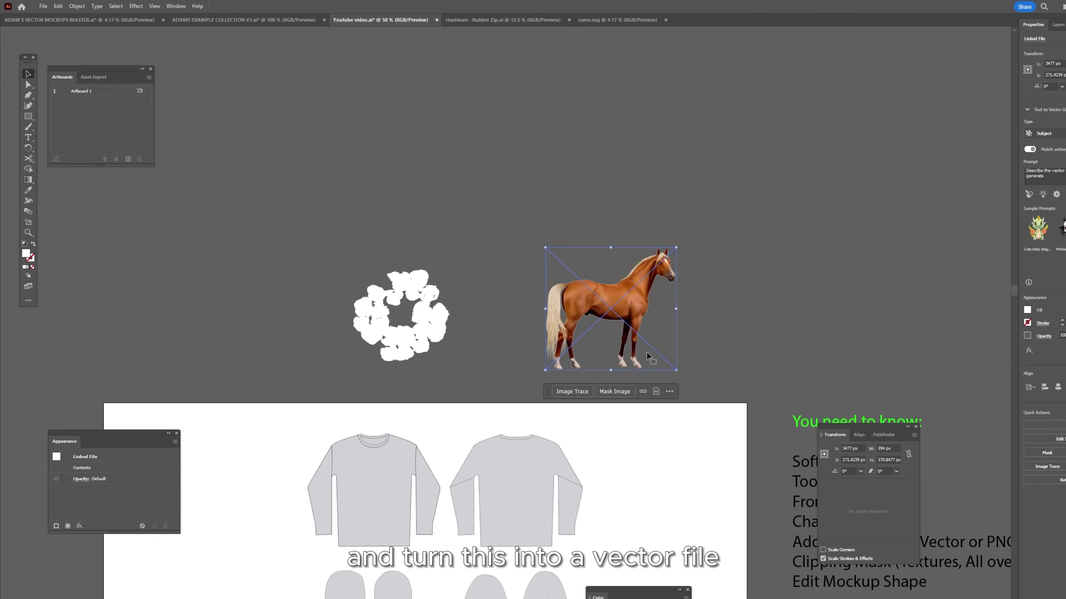
scroll(619, 329, "up", 1)
key("ctrl+1")
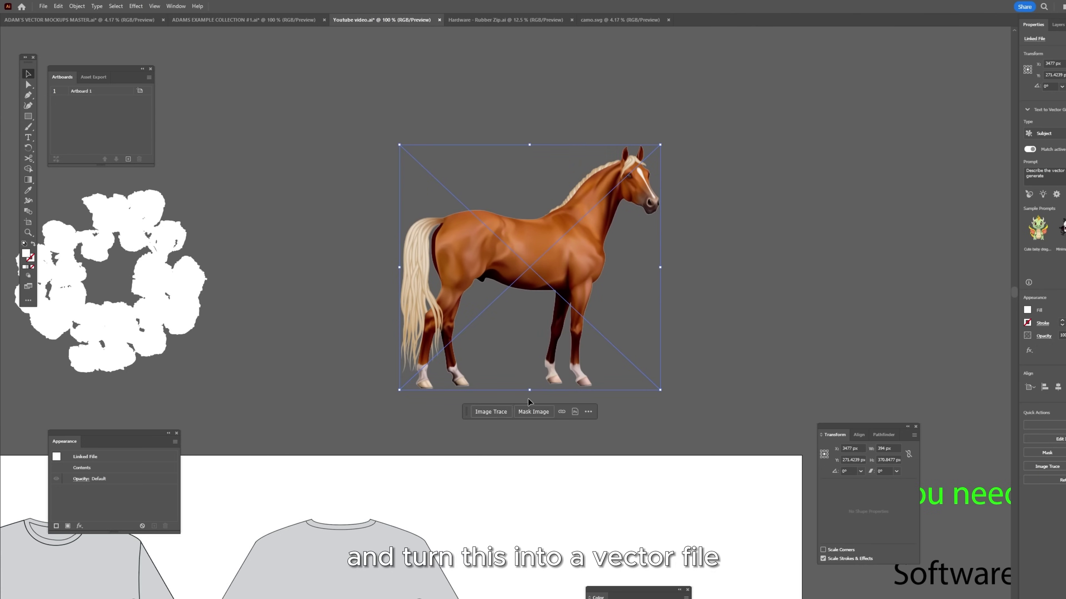
left_click(490, 412)
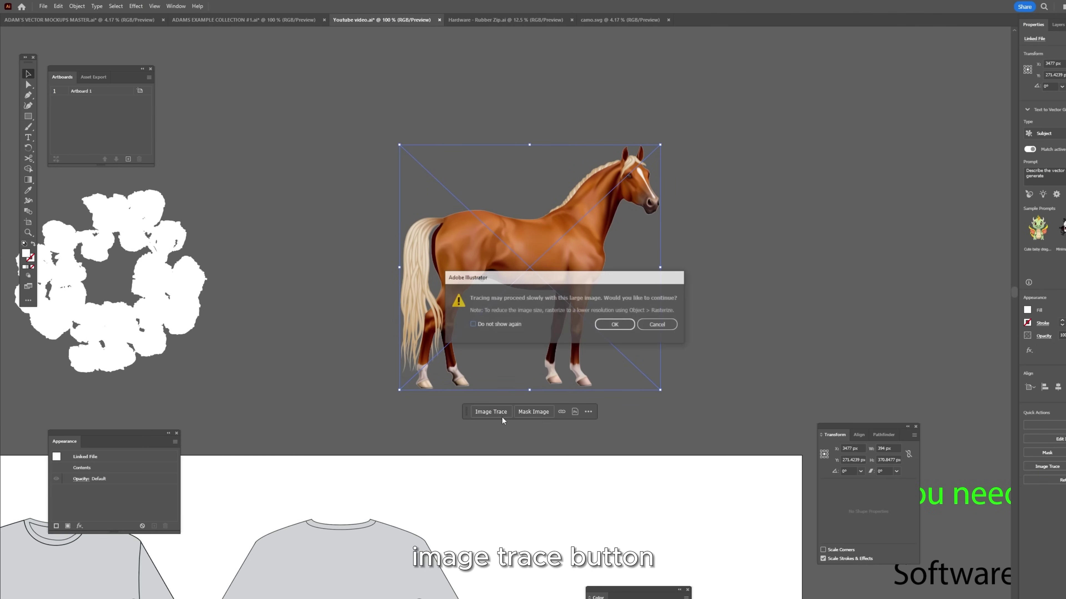
left_click(622, 327)
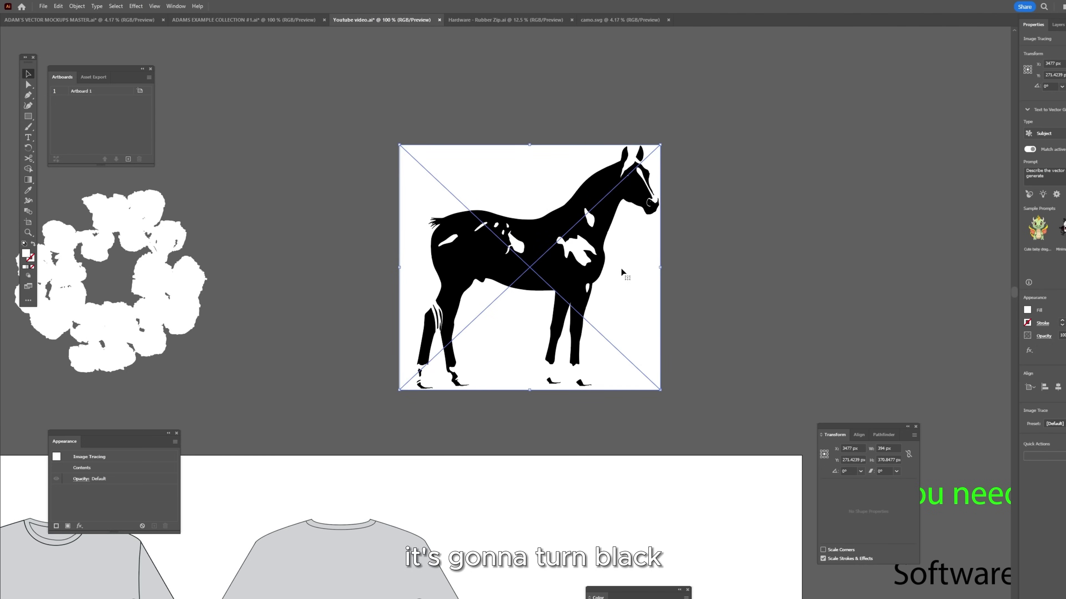
Step: Nudge the traced horse slightly sideways and change its Image Trace preset to High Fidelity Photo
left_click_drag(621, 270, 631, 273)
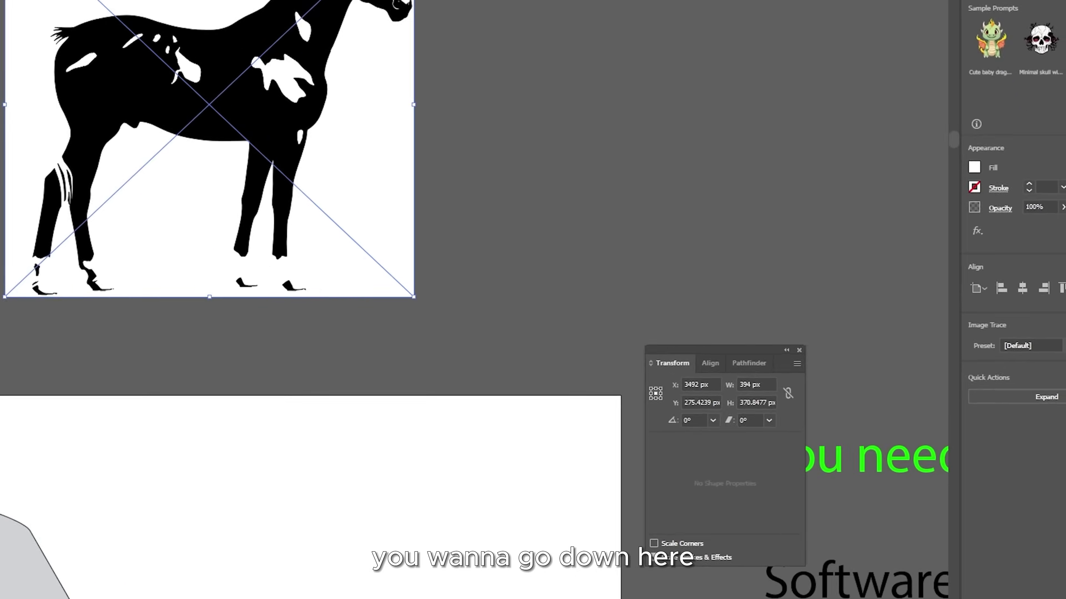
left_click(1061, 424)
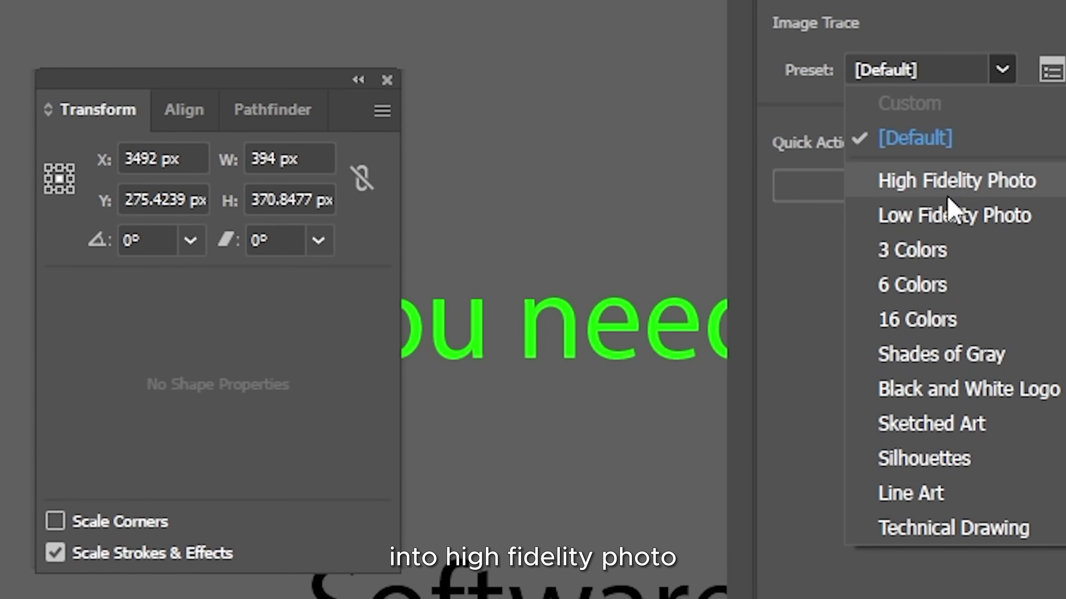
left_click(947, 195)
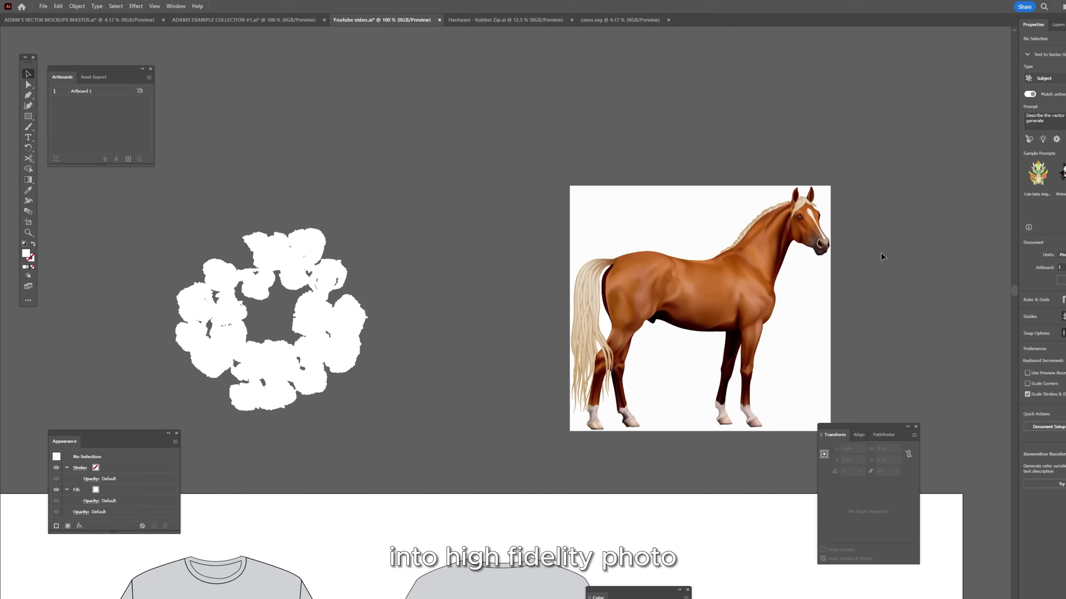
Step: Inspect the traced horse's eye and colour shapes at high magnification to judge the vector edges
scroll(718, 230, "up", 1)
left_click_drag(880, 252, 776, 259)
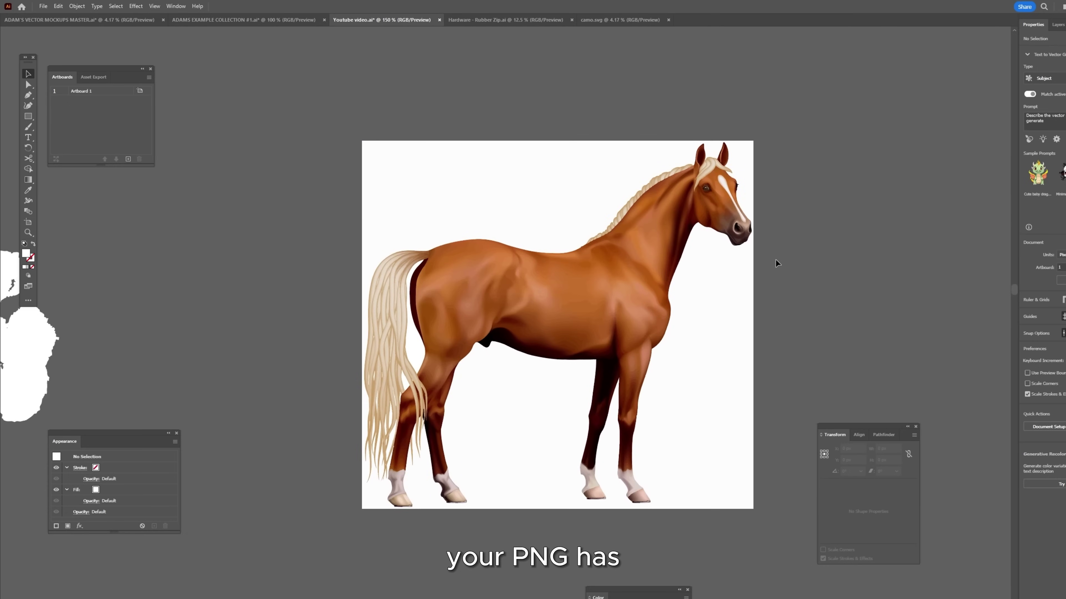
scroll(699, 230, "up", 15)
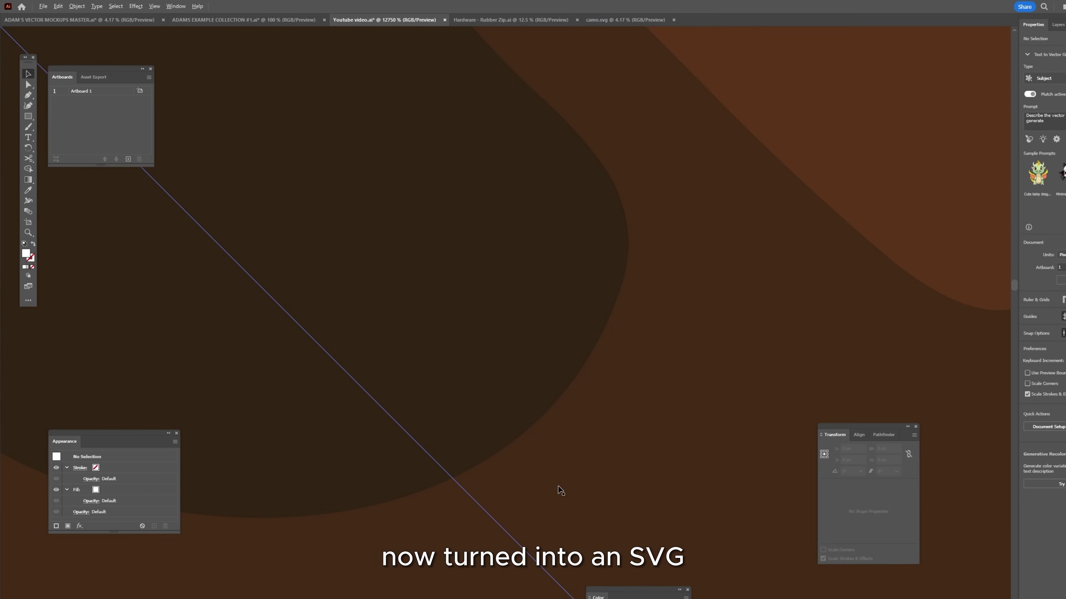
scroll(478, 400, "down", 5)
scroll(523, 376, "up", 3)
scroll(542, 362, "down", 3)
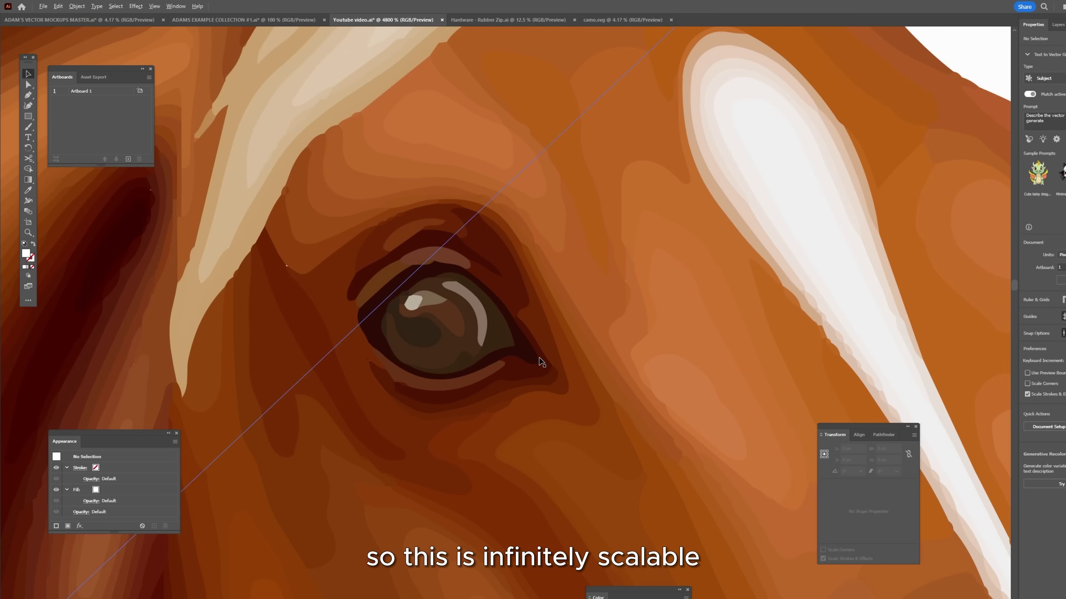
Step: Copy the dark Supreme logo image from the Google image results and paste it into the Illustrator document
scroll(540, 358, "down", 10)
scroll(565, 244, "up", 10)
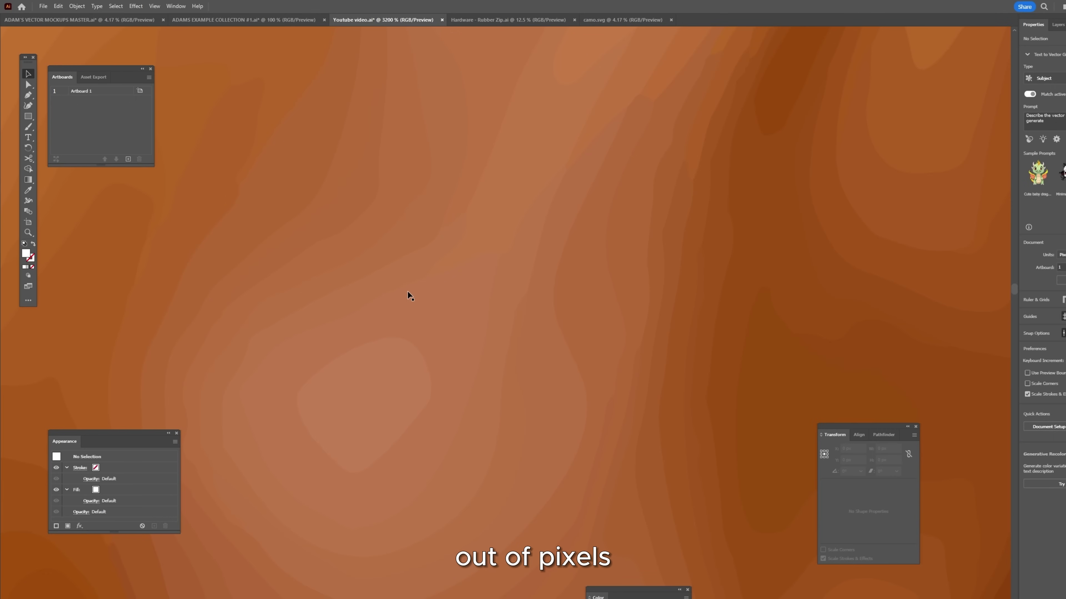
scroll(415, 290, "down", 10)
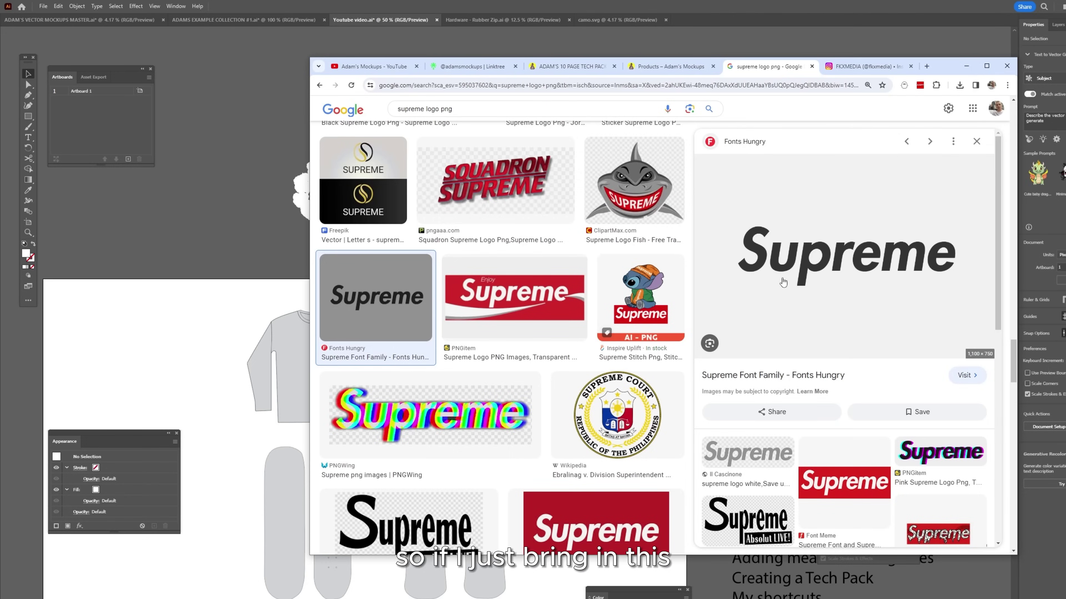
right_click(789, 276)
left_click(833, 418)
left_click(207, 190)
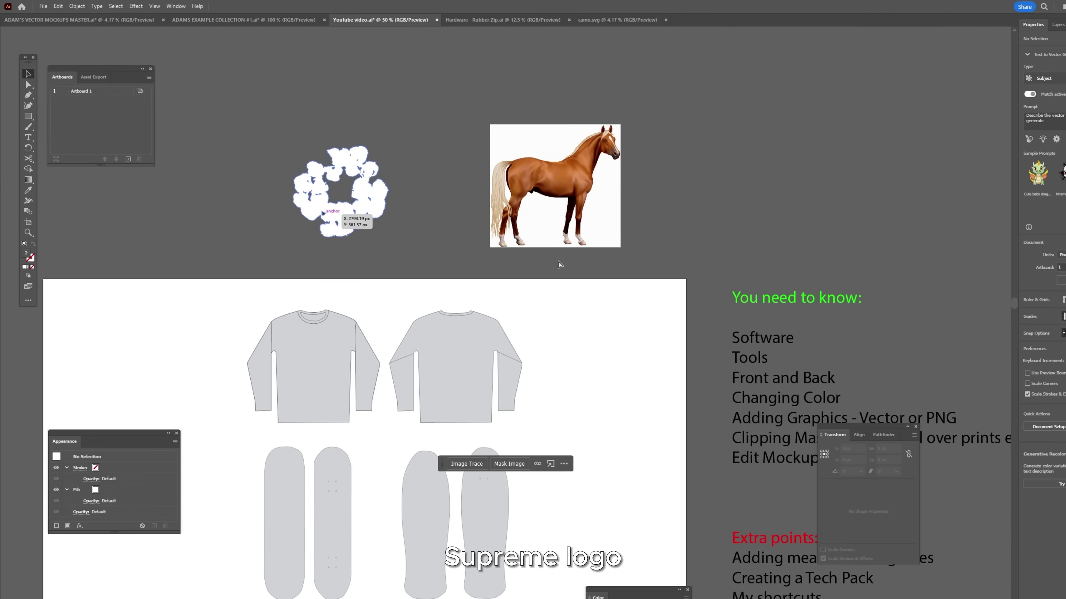
key("ctrl+v")
Step: Position the pasted Supreme logo in the empty area above the artboard, convert it with Image Trace and expand it
mouse_move(566, 291)
left_mouse_down()
mouse_move(711, 355)
mouse_move(371, 137)
left_mouse_up()
left_click_drag(372, 142, 654, 252)
left_click(578, 401)
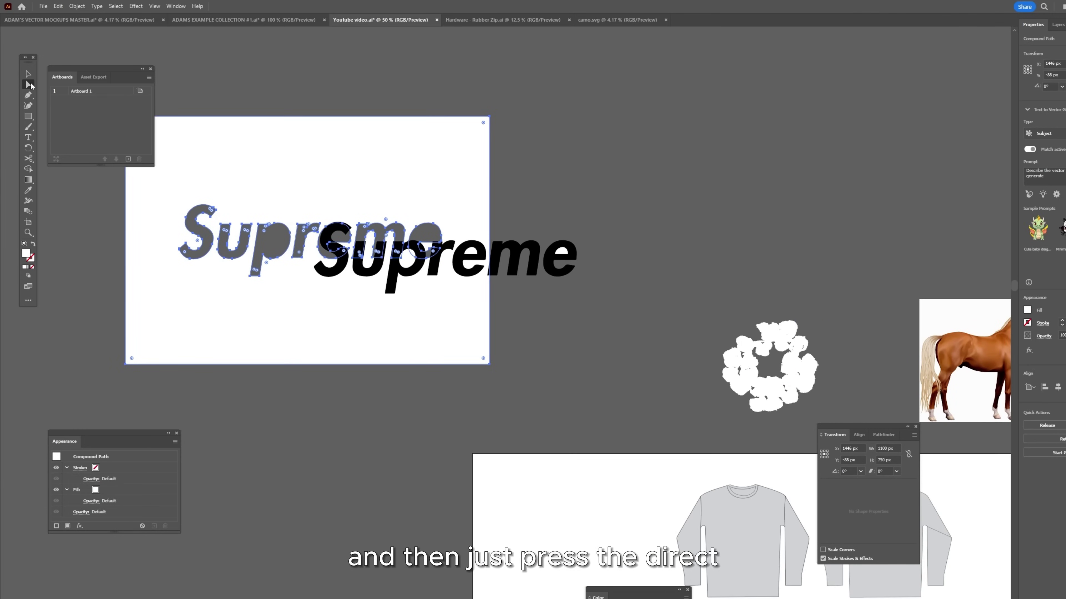
Step: Delete the traced Supreme logo's white background and the white areas inside its letters
left_click_drag(252, 164, 380, 171)
left_click(398, 172)
key("Delete")
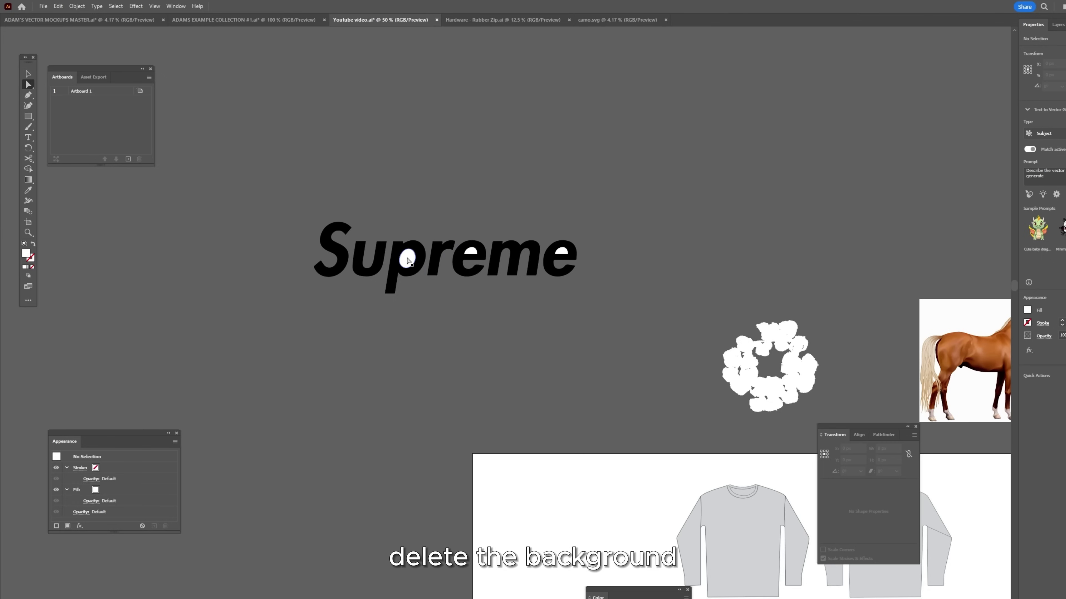
left_click(471, 252)
key("Delete")
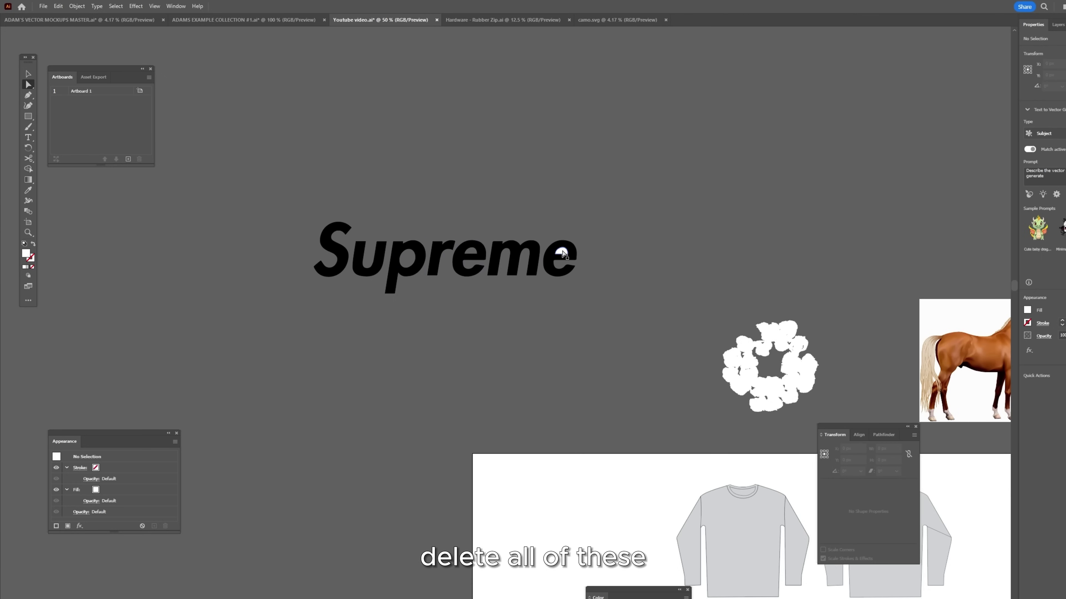
Step: Rotate the Supreme logo 90°, fit it on the drilled round-ended skateboard, and place a copy beside the tapered boards
left_click(26, 75)
left_click(568, 259)
scroll(567, 259, "down", 1)
left_click_drag(568, 259, 555, 478)
scroll(535, 408, "up", 2)
scroll(663, 270, "down", 5)
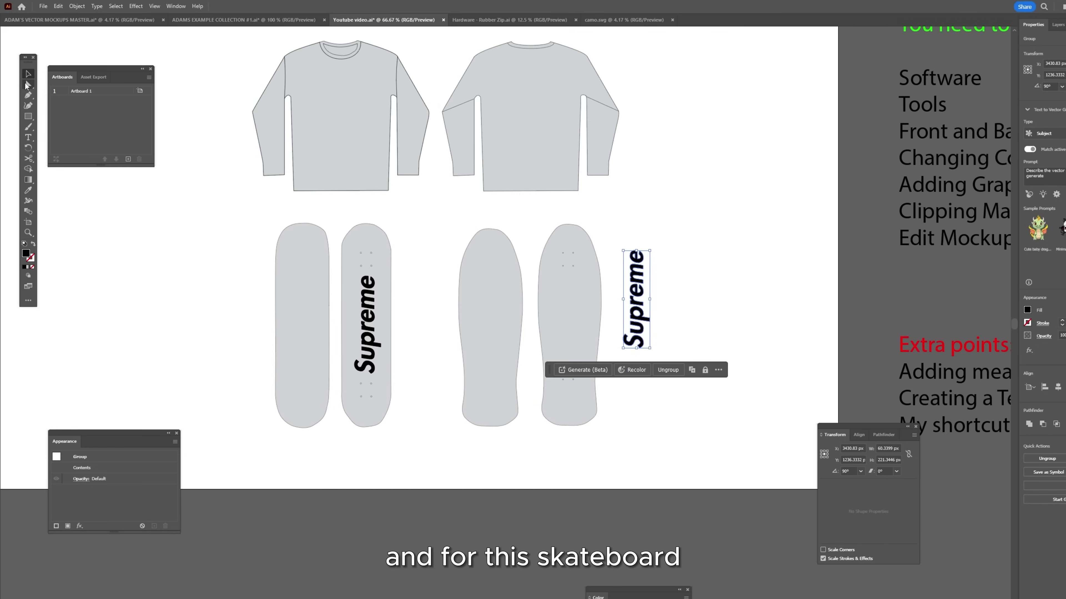
Step: Delete the letters "upreme" from the spare Supreme logo with the Direct Selection tool, keeping only the S
left_click(28, 84)
left_click(722, 281)
scroll(649, 291, "up", 3)
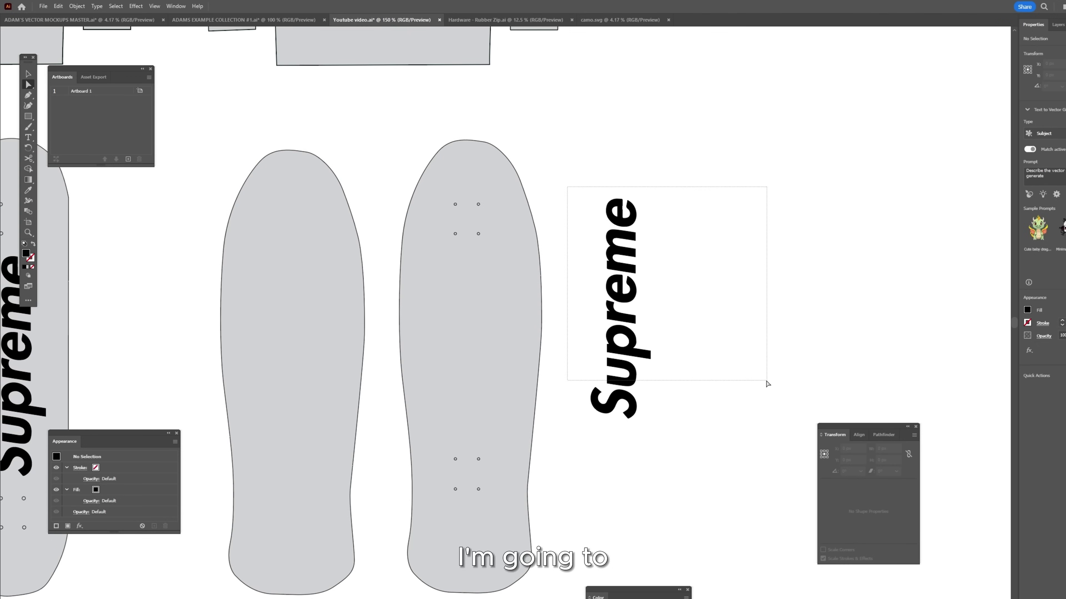
left_click_drag(767, 384, 766, 381)
key("Delete")
Step: Rotate the S nearly upright, enlarge it to about 254 by 401 px, and move it over the drilled tapered skateboard
left_click_drag(642, 387, 605, 372)
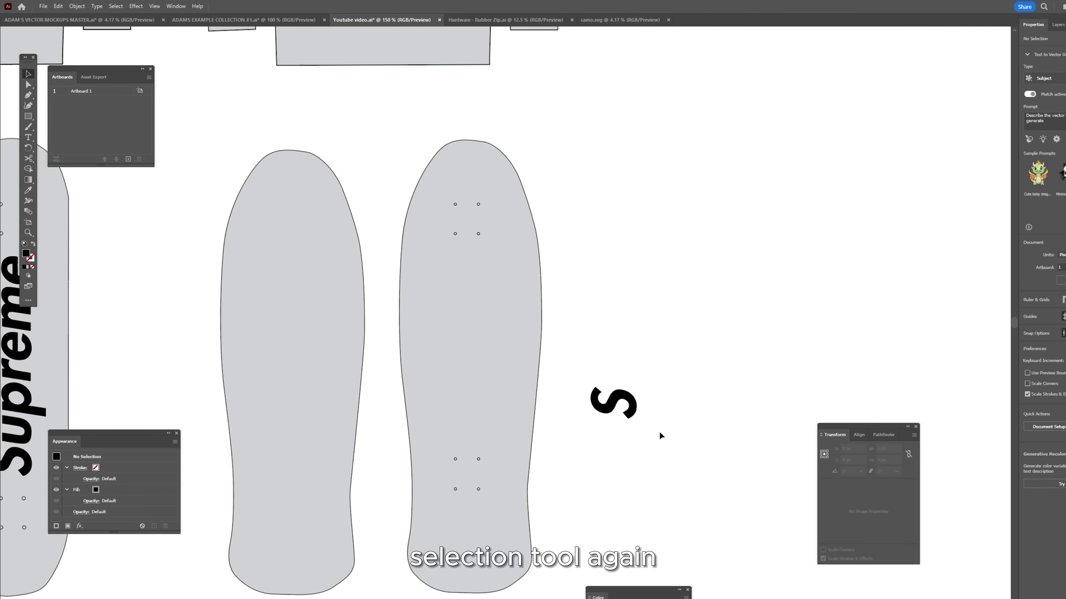
left_click_drag(580, 360, 579, 360)
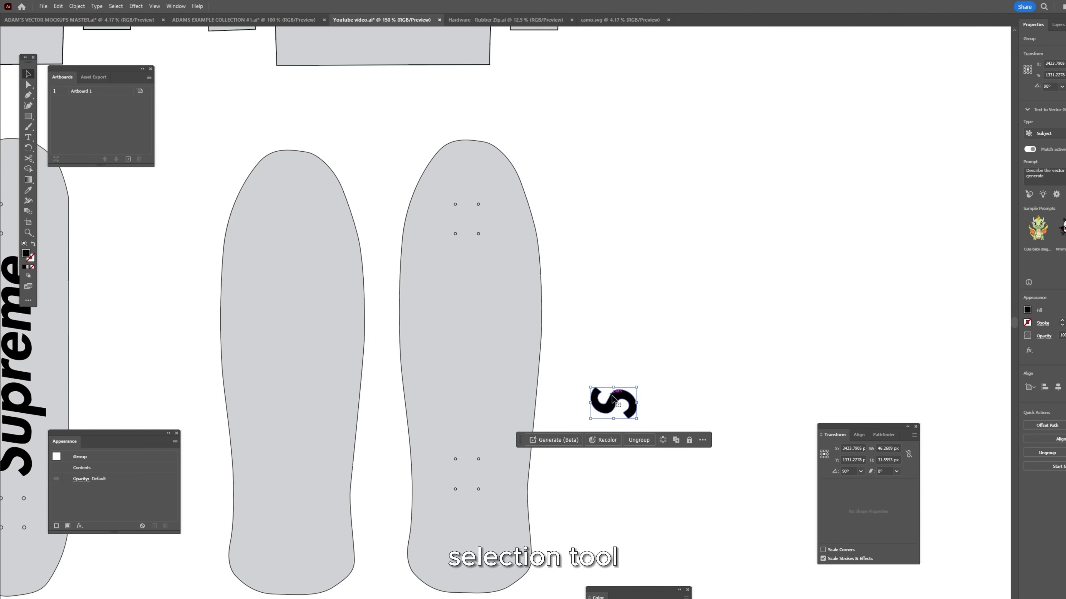
left_click_drag(612, 398, 649, 354)
left_click_drag(471, 346, 692, 594)
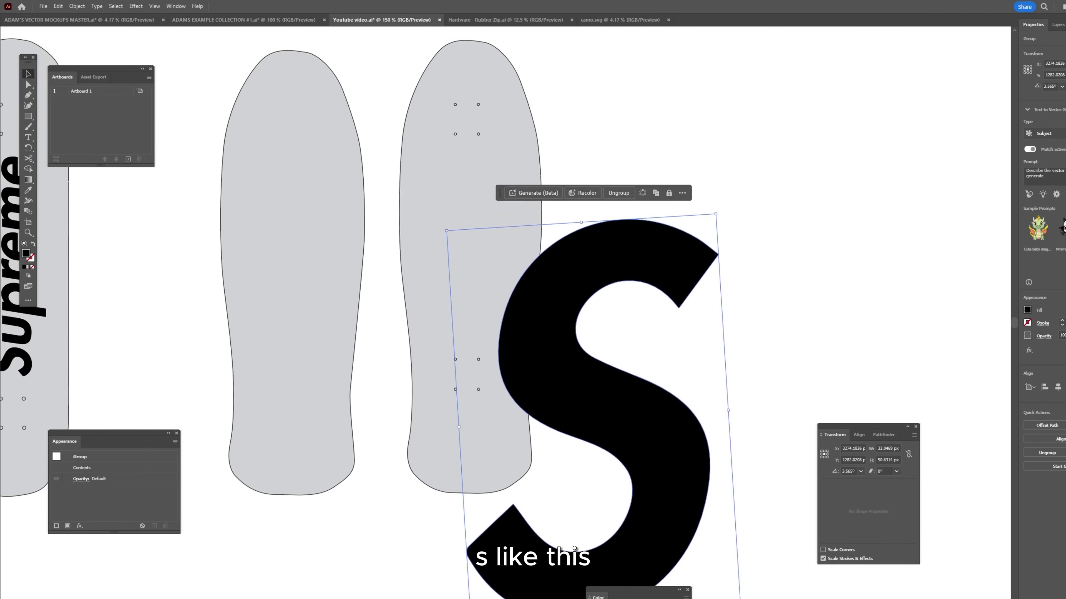
left_click_drag(600, 386, 476, 236)
left_click_drag(476, 236, 477, 236)
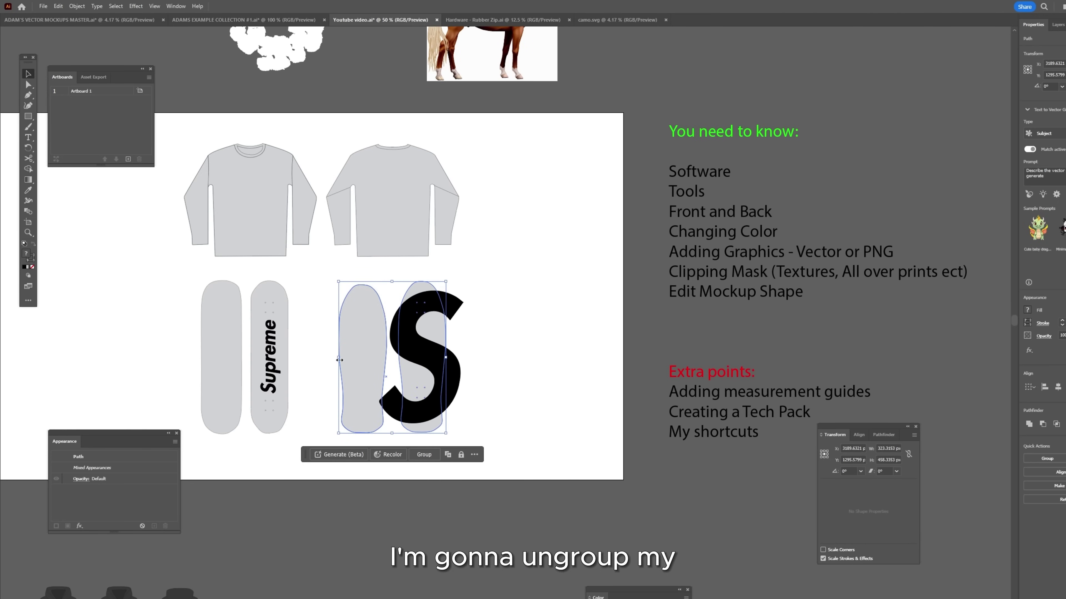
Step: Ungroup the two tapered skateboards and move the board carrying the S away from the blank one
left_click(496, 337)
scroll(404, 368, "up", 1)
left_click_drag(548, 472, 401, 250)
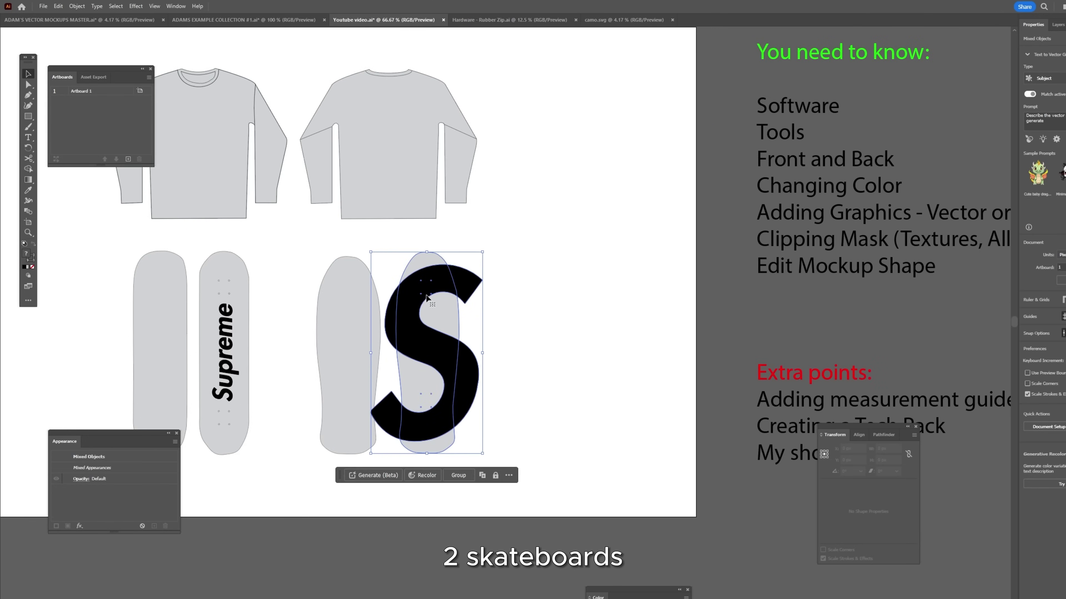
left_click_drag(425, 295, 498, 295)
left_click(458, 381)
scroll(465, 403, "up", 1)
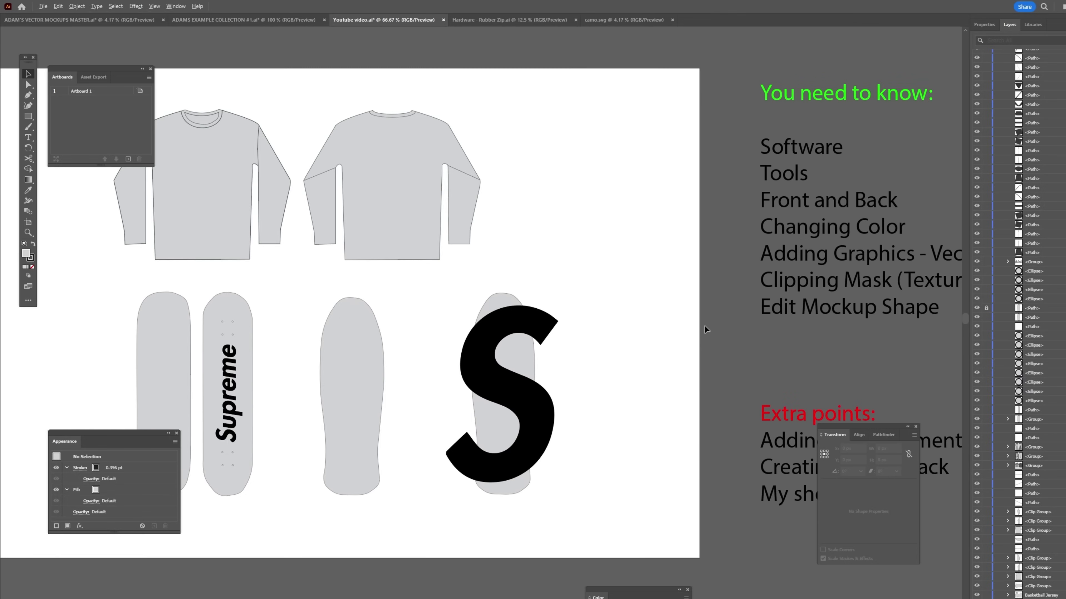
left_click_drag(705, 331, 594, 321)
left_click_drag(753, 286, 706, 242)
key("ctrl+plus")
key("ctrl+plus")
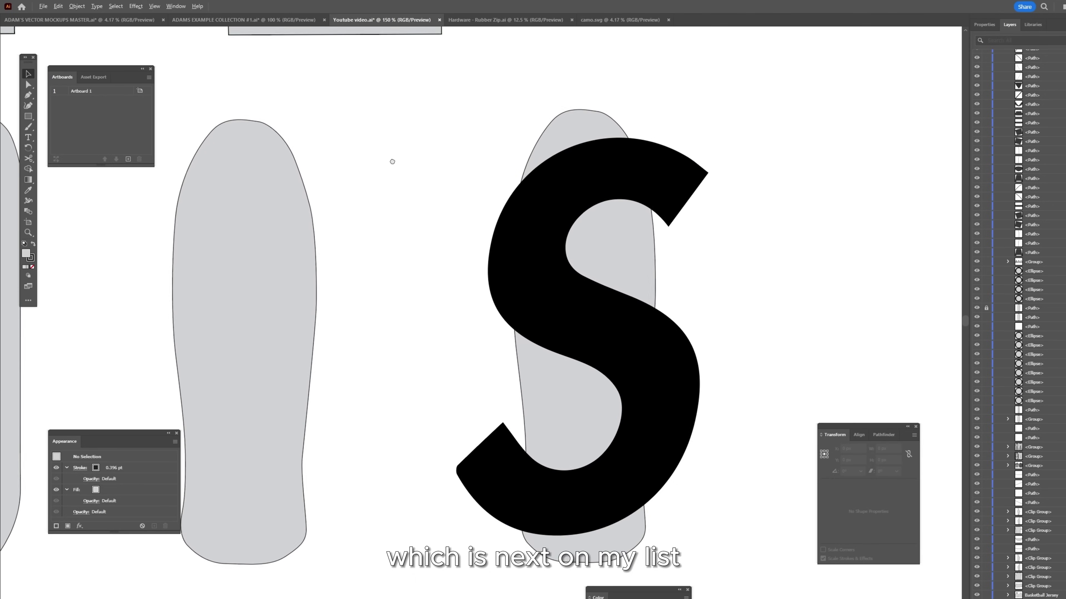
left_click_drag(667, 192, 561, 161)
key("alt")
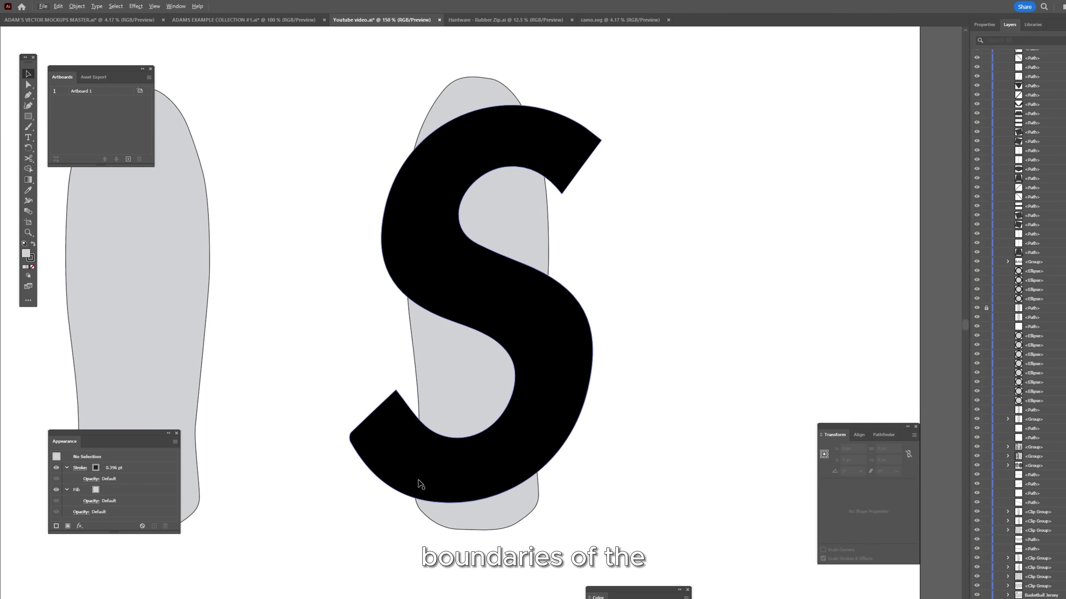
scroll(520, 222, "down", 1)
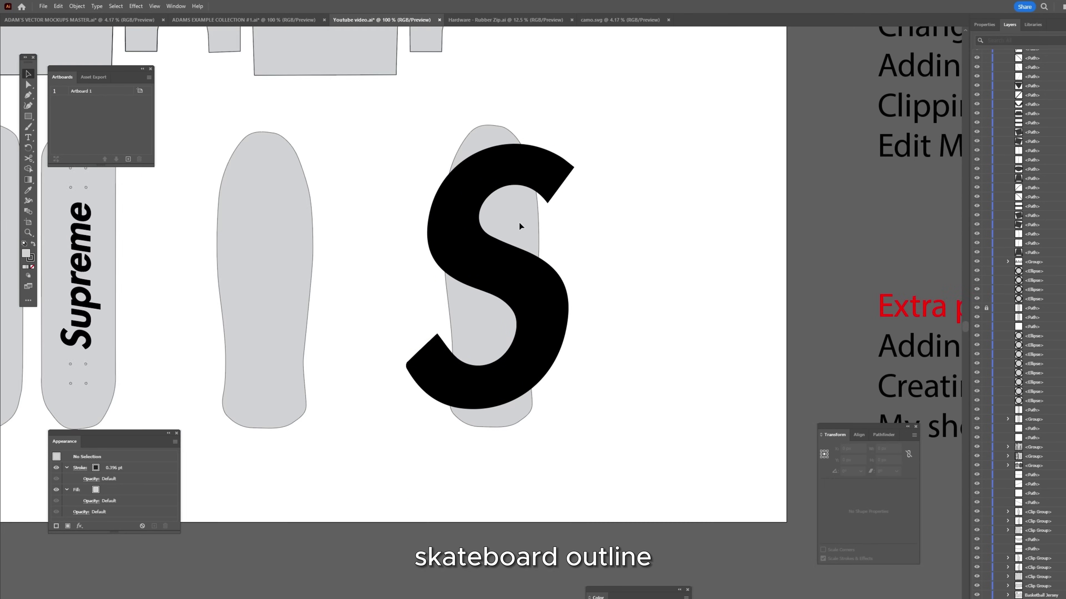
Step: Send the large S to the back, behind the tapered skateboard shape
scroll(440, 182, "up", 1)
left_click(502, 147)
scroll(569, 182, "down", 1)
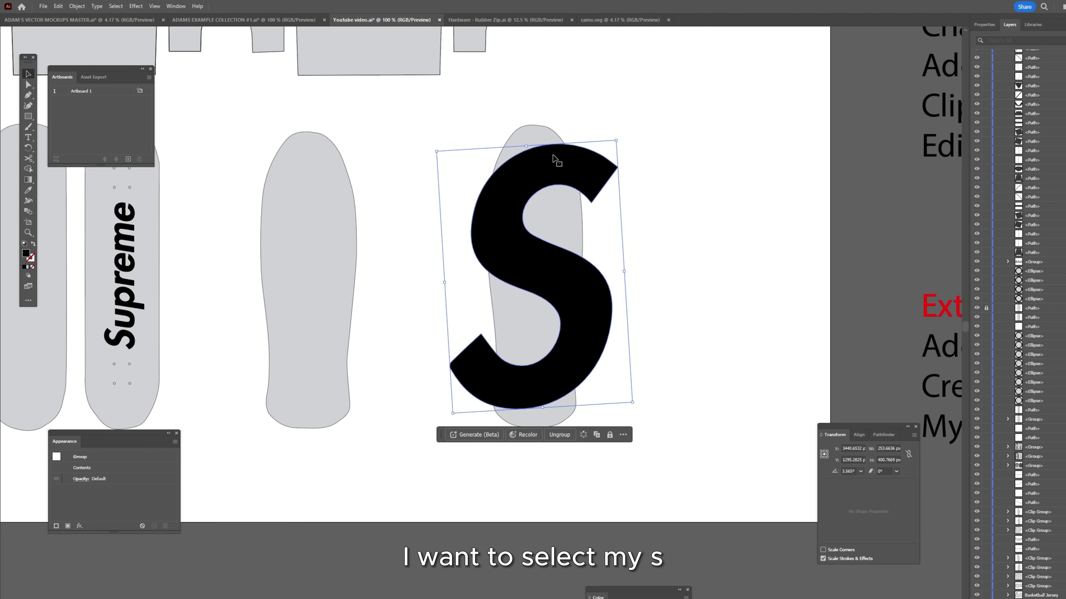
right_click(569, 163)
mouse_move(608, 341)
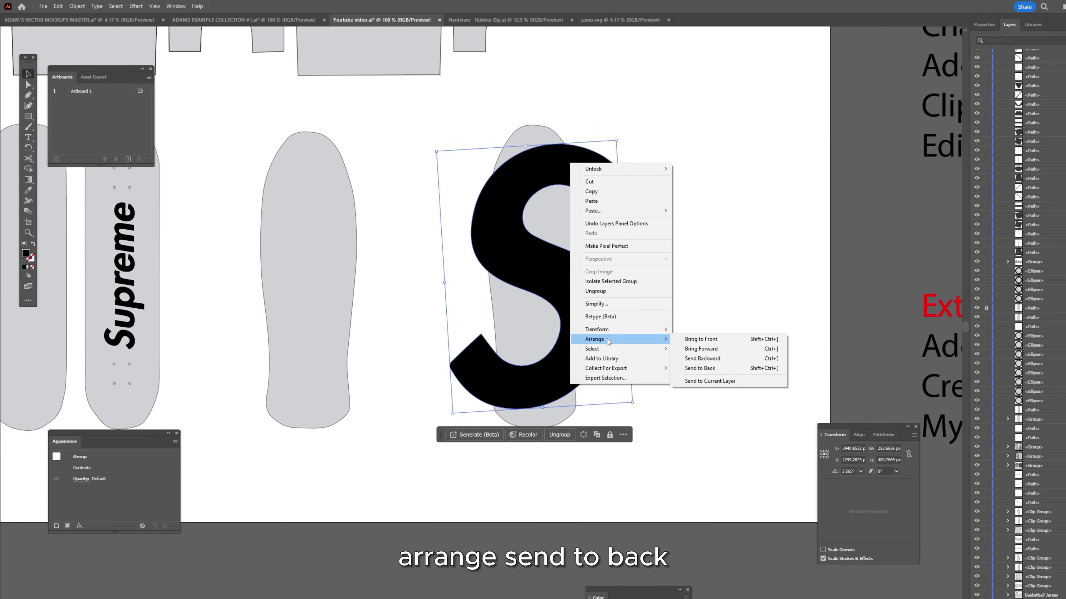
left_click(707, 371)
left_click(502, 114)
Step: Delete the four small mounting holes near the top of the skateboard that covers the S
key("ctrl+plus")
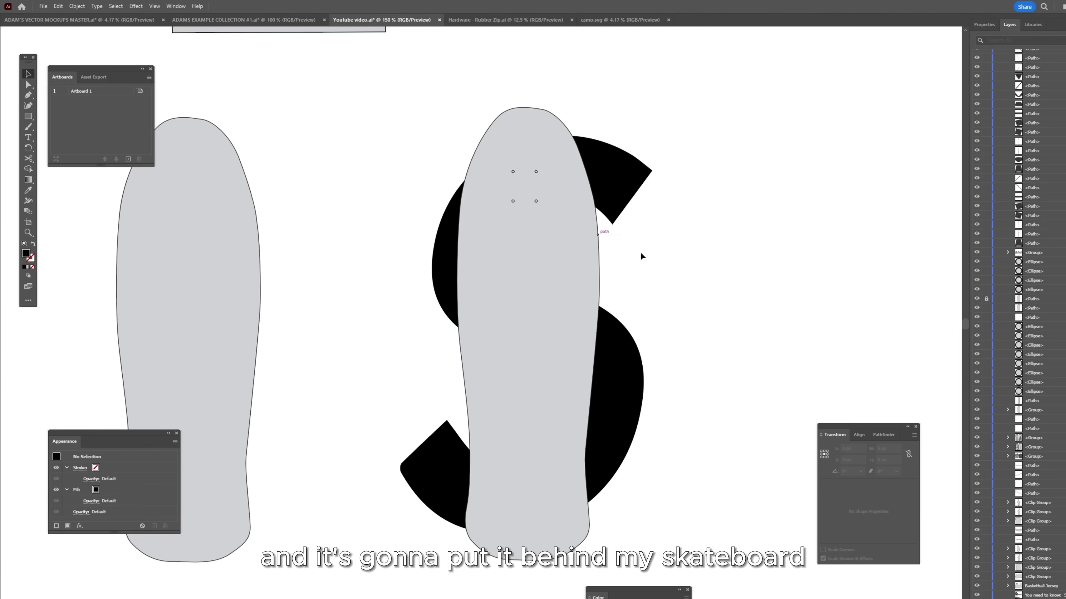
left_click(513, 171)
scroll(488, 192, "up", 3)
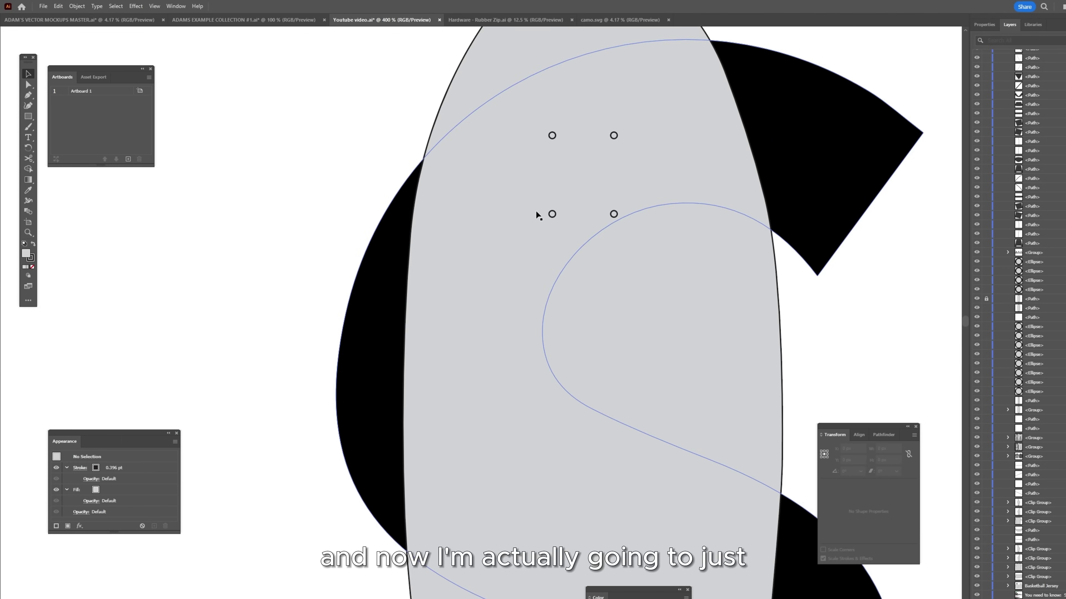
left_click(549, 215)
left_click(551, 136, "shift")
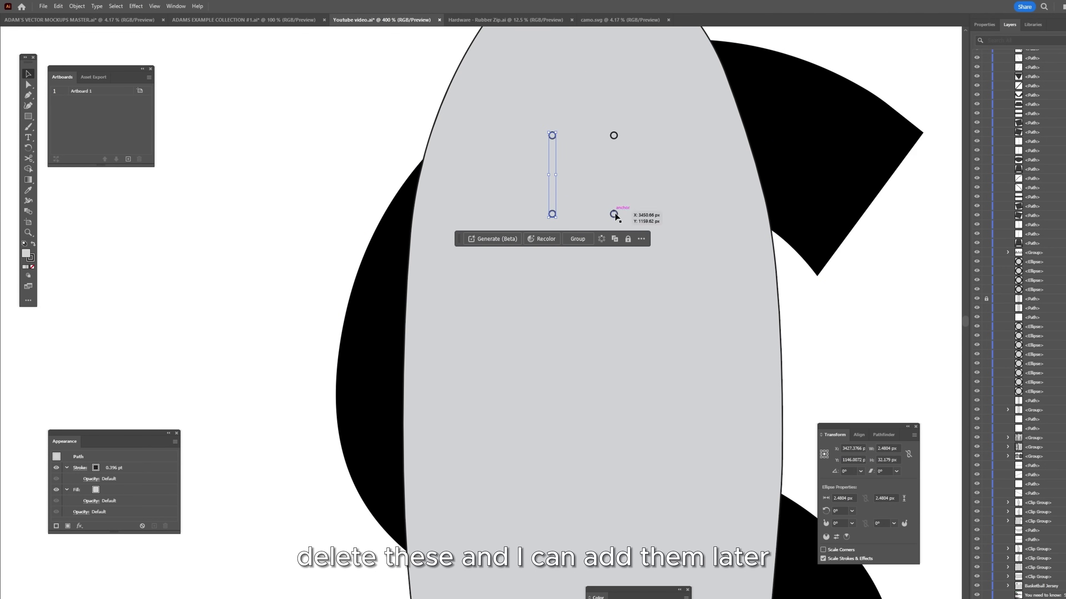
left_click(614, 214, "shift")
left_click(614, 136, "shift")
key("Delete")
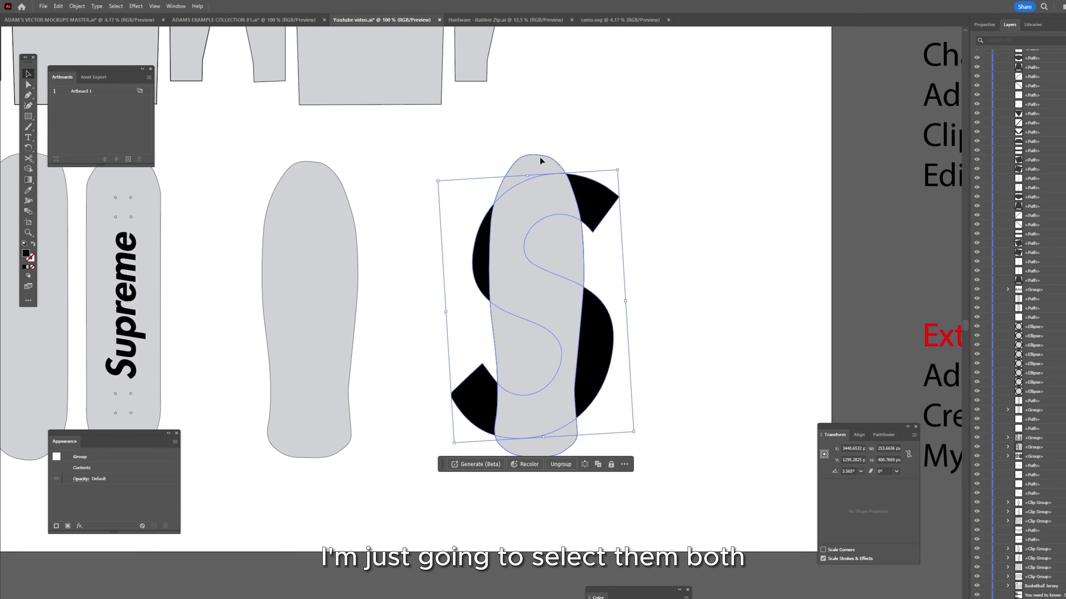
Step: Clip the large S to the tapered skateboard's outline with a clipping mask
left_click(539, 157, "shift")
right_click(539, 160)
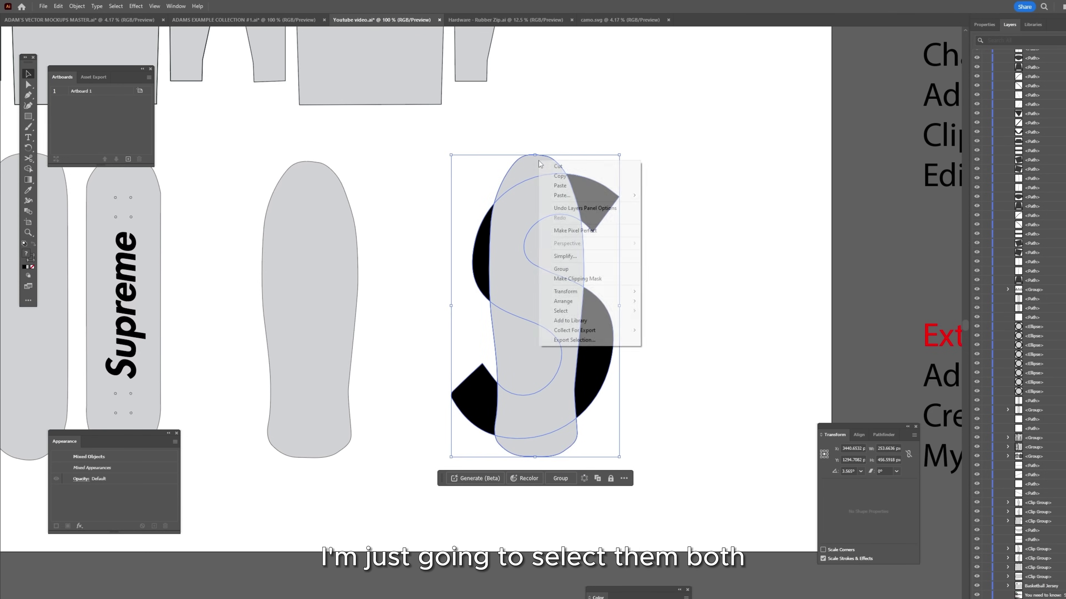
left_click(584, 280)
left_click(411, 119)
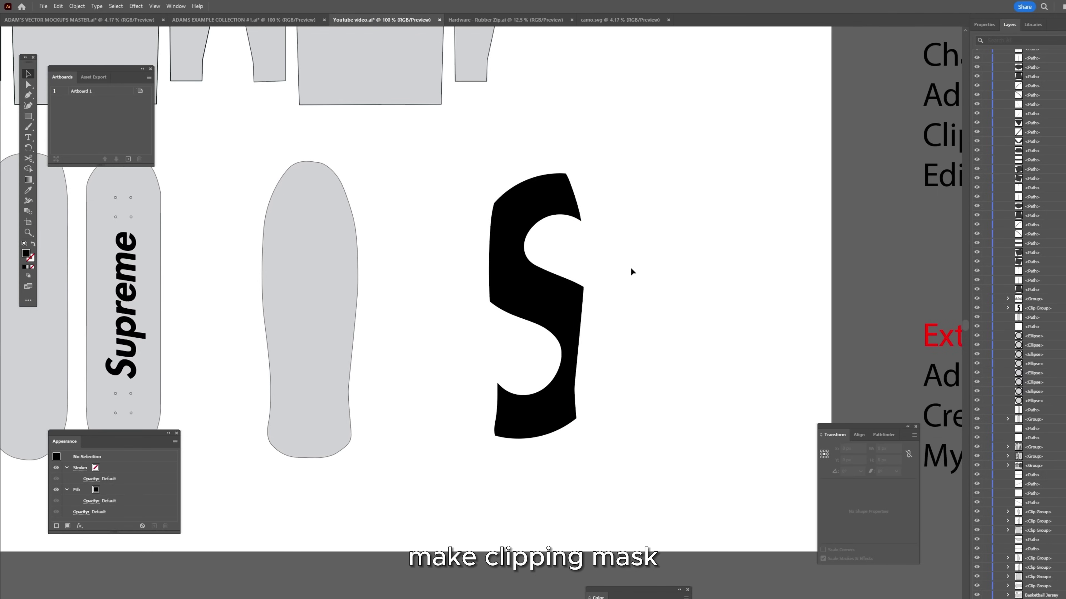
Step: Select the clipping outline around the S and copy the blank grey skateboard's appearance onto it with the Eyedropper
left_click(583, 252)
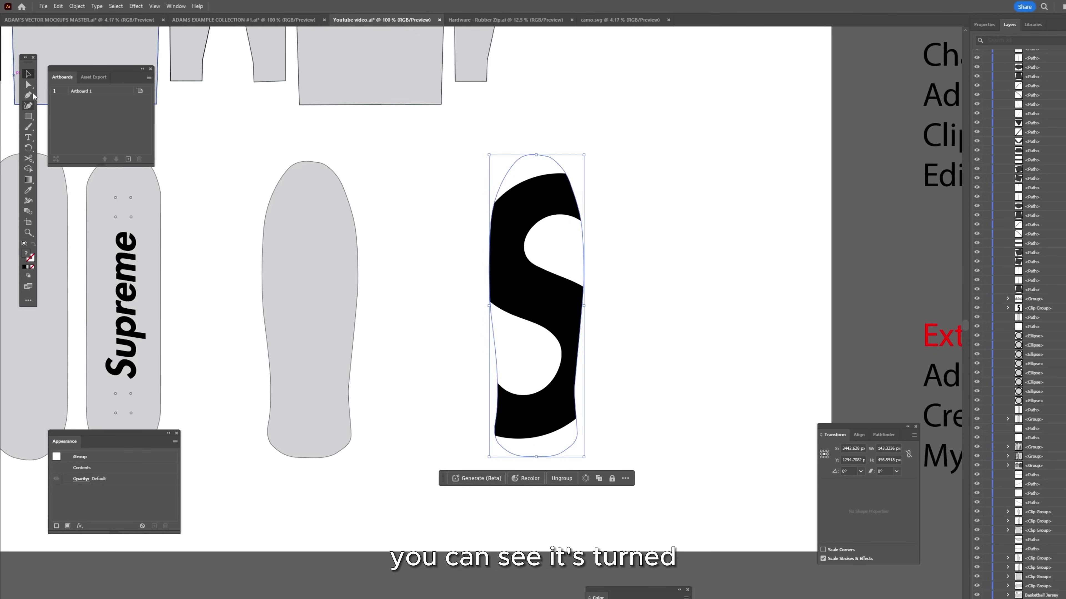
left_click(606, 222)
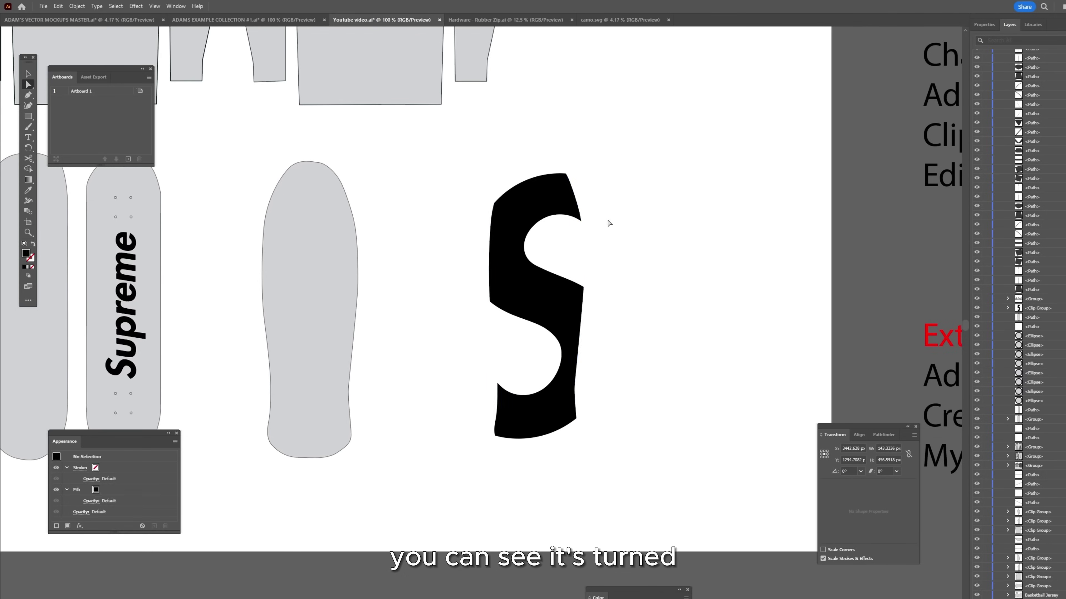
left_click(583, 240)
left_click_drag(582, 239, 670, 224)
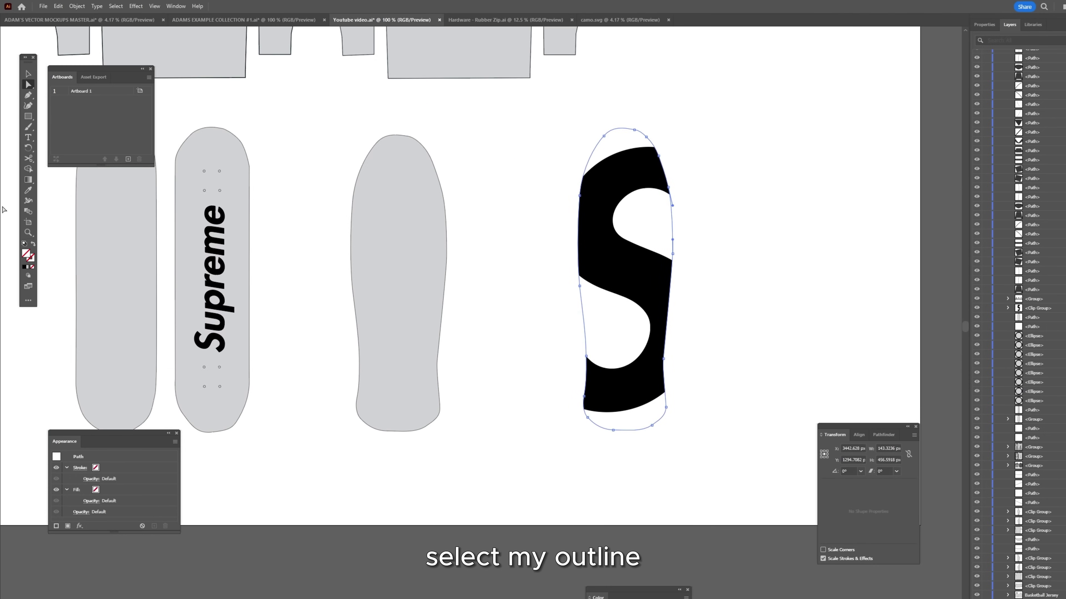
left_click(29, 191)
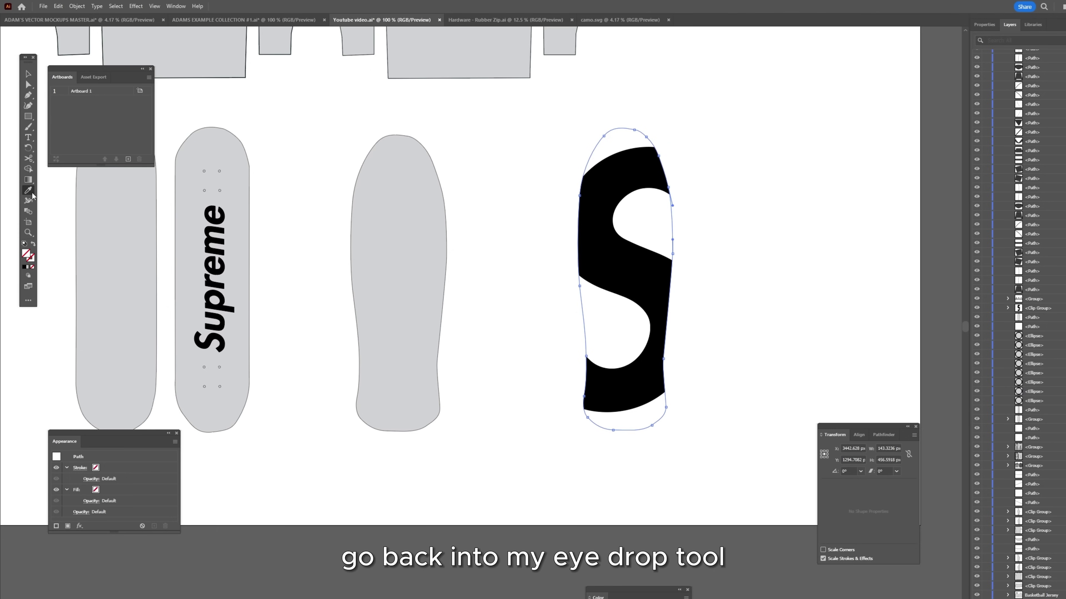
left_click(405, 209)
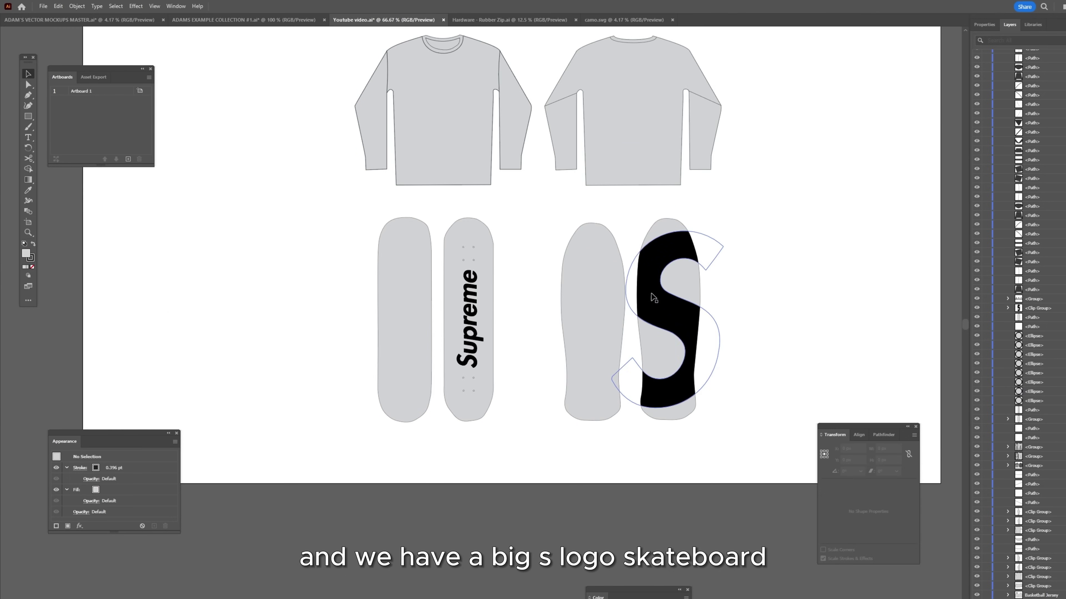
Step: Recolour the outlines of all four skateboards blue using the Direct Selection tool
scroll(686, 294, "up", 1, "alt")
scroll(426, 311, "down", 1, "alt")
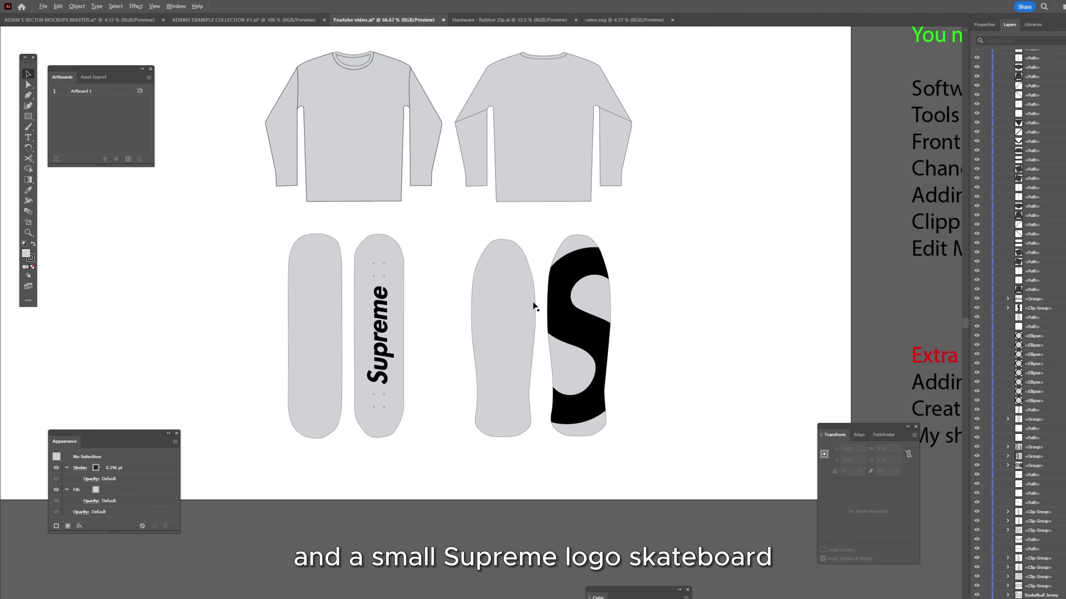
left_click_drag(573, 306, 628, 297)
scroll(565, 269, "up", 1, "alt")
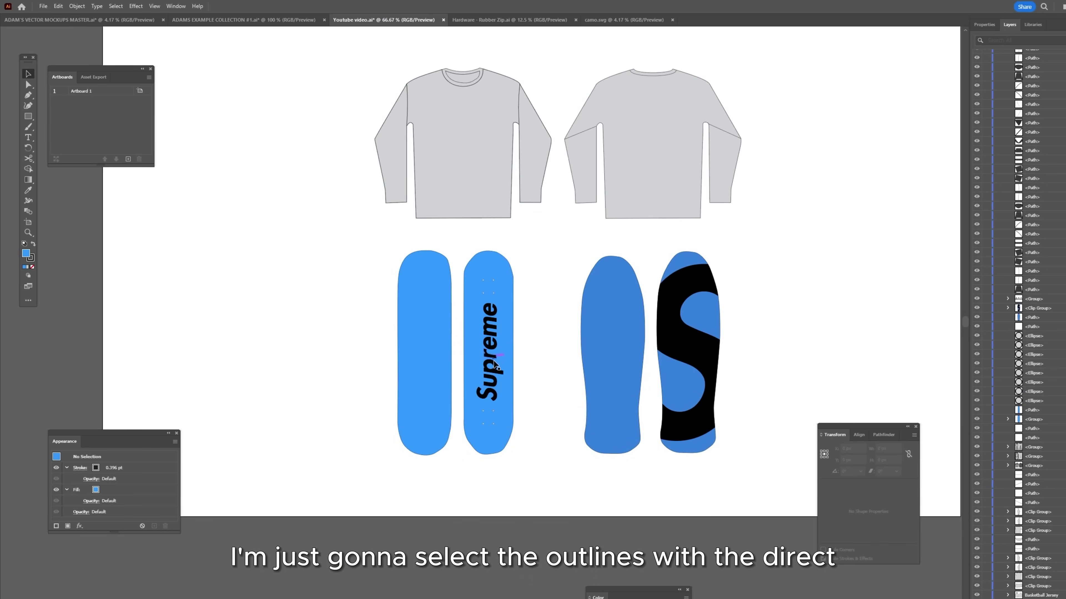
Step: Move the Supreme lettering up about 20 px on its skateboard, and lock the lettering and the board outline
left_click_drag(556, 249, 558, 241)
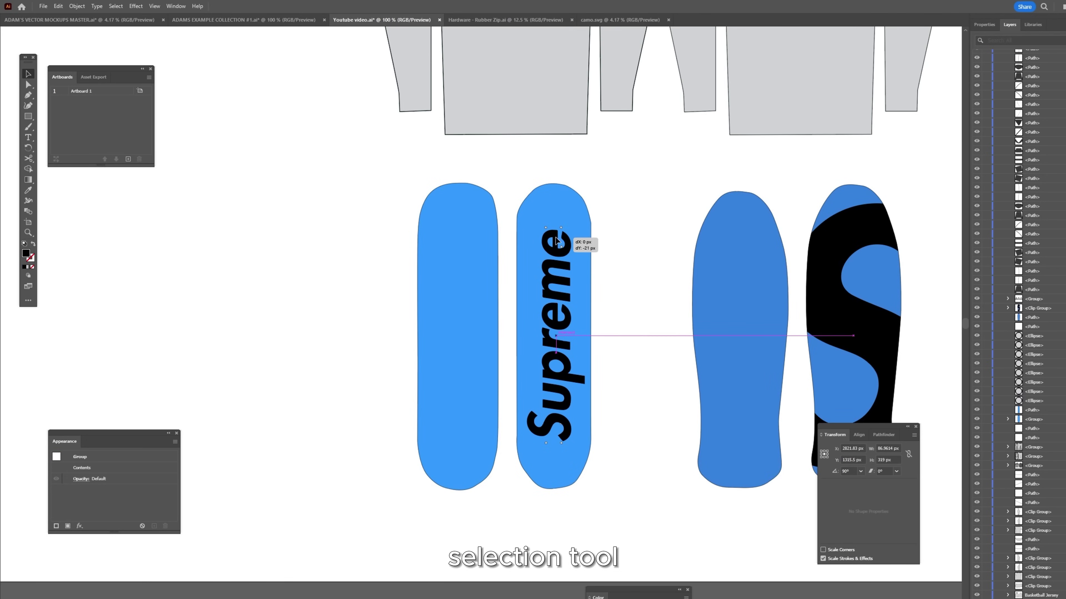
key("ctrl+plus")
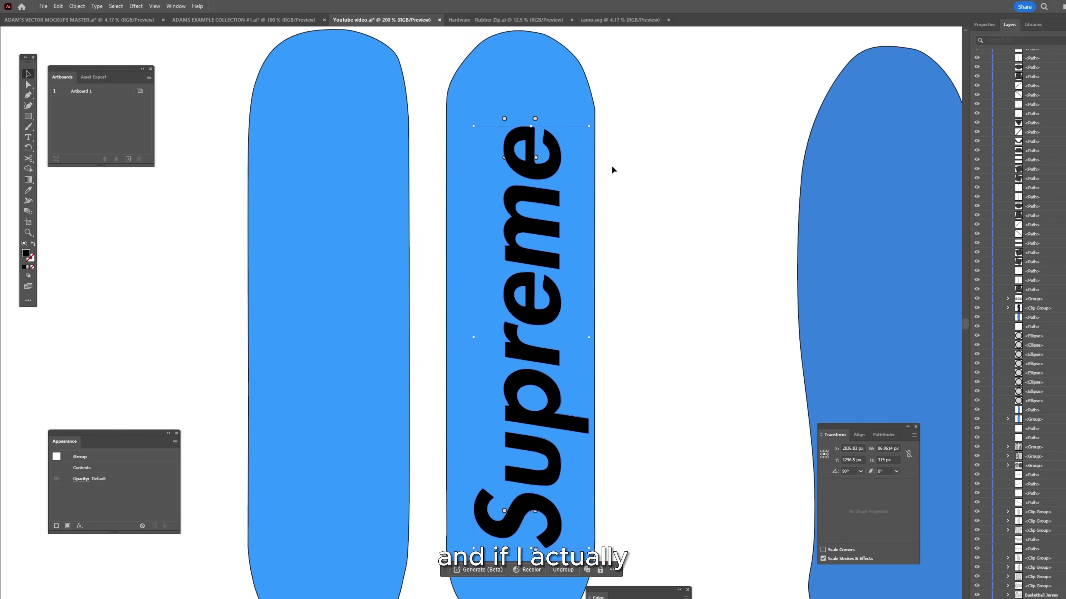
left_click(542, 108, "shift")
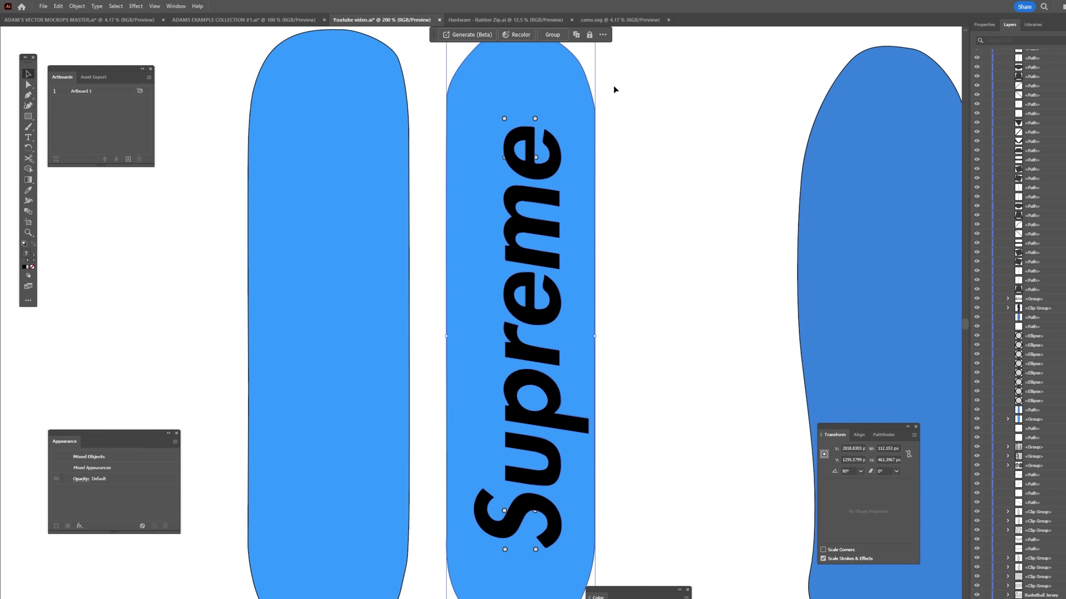
left_click(589, 35)
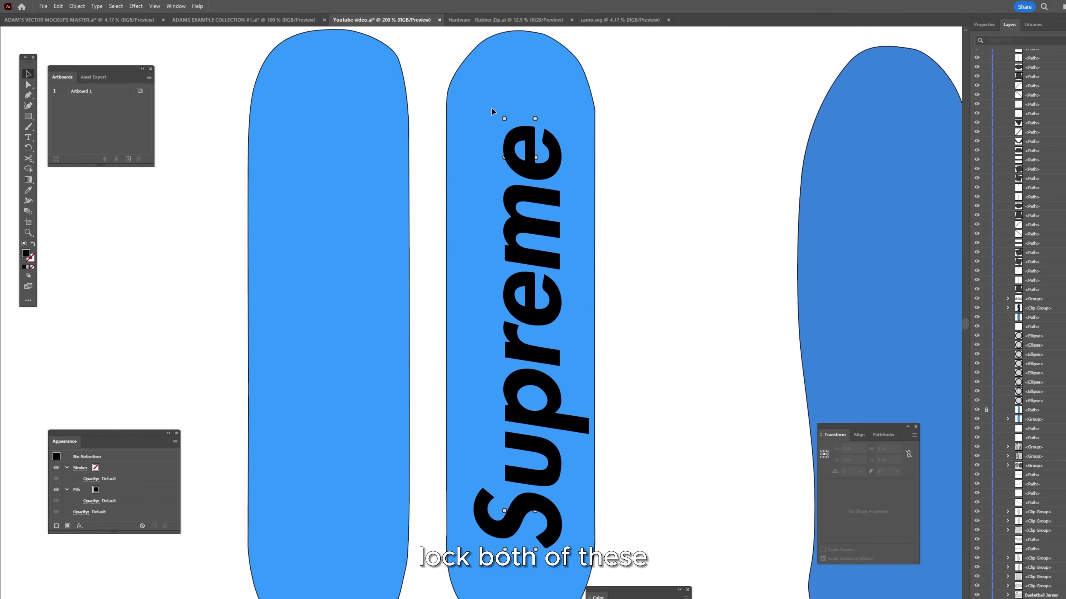
Step: Select the mounting holes at both ends of the Supreme skateboard and bring them to the front
left_click_drag(491, 107, 549, 180)
scroll(549, 194, "down", 1)
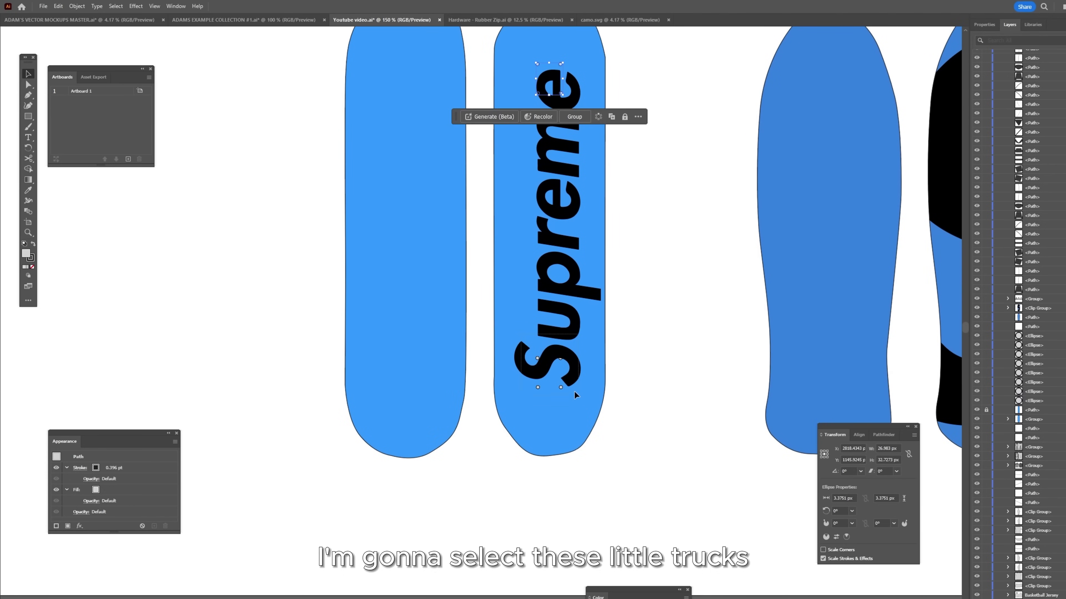
left_click(561, 387, "shift")
right_click(562, 388)
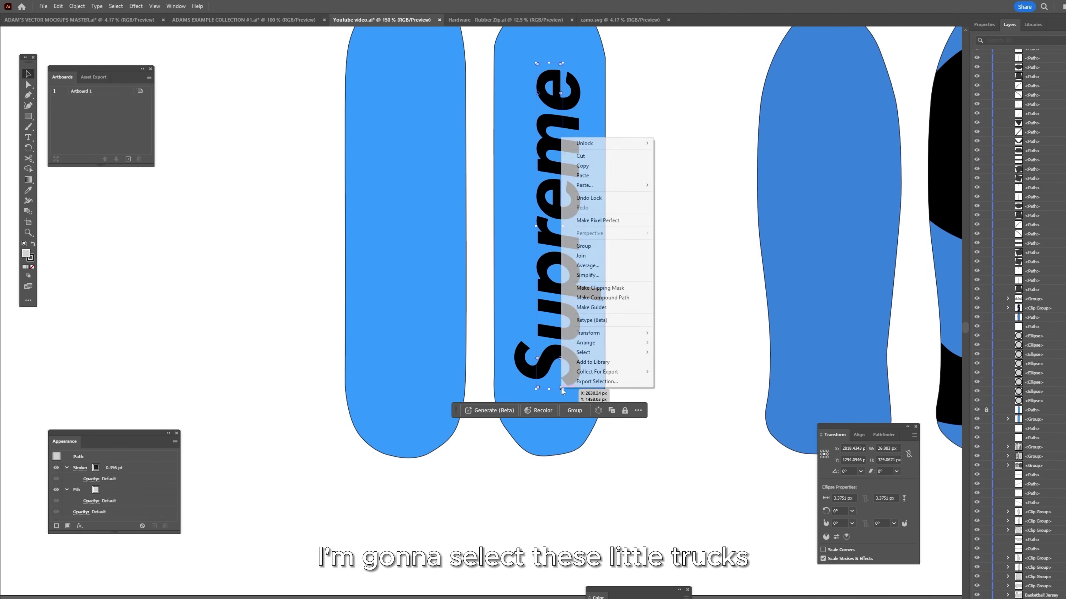
mouse_move(617, 348)
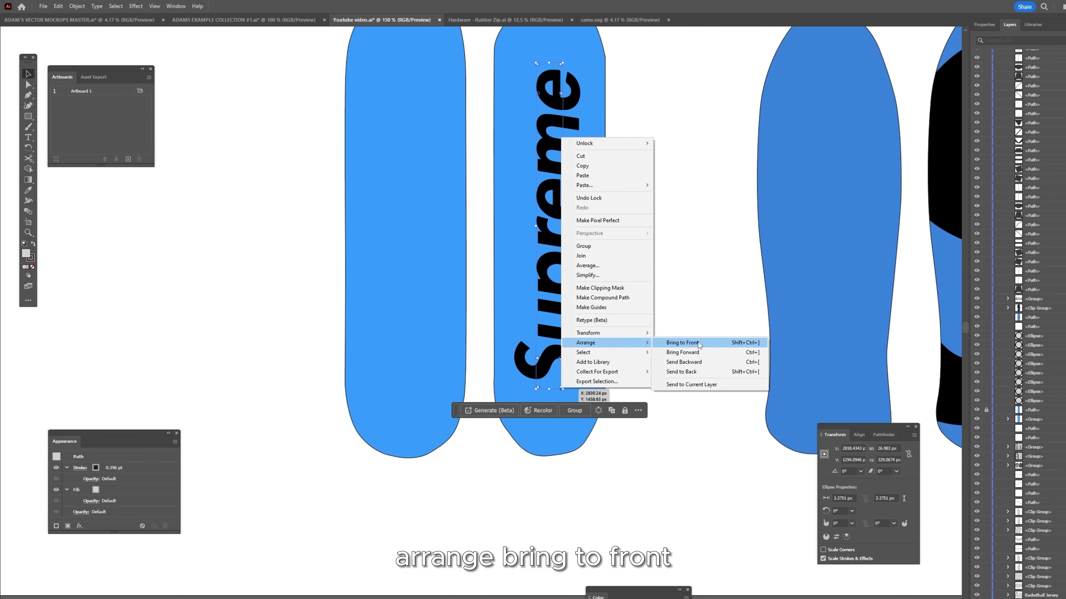
left_click(692, 343)
Step: Copy the skateboard's blue appearance onto the selected mounting holes with the Eyedropper
key("ctrl+plus")
left_click(28, 190)
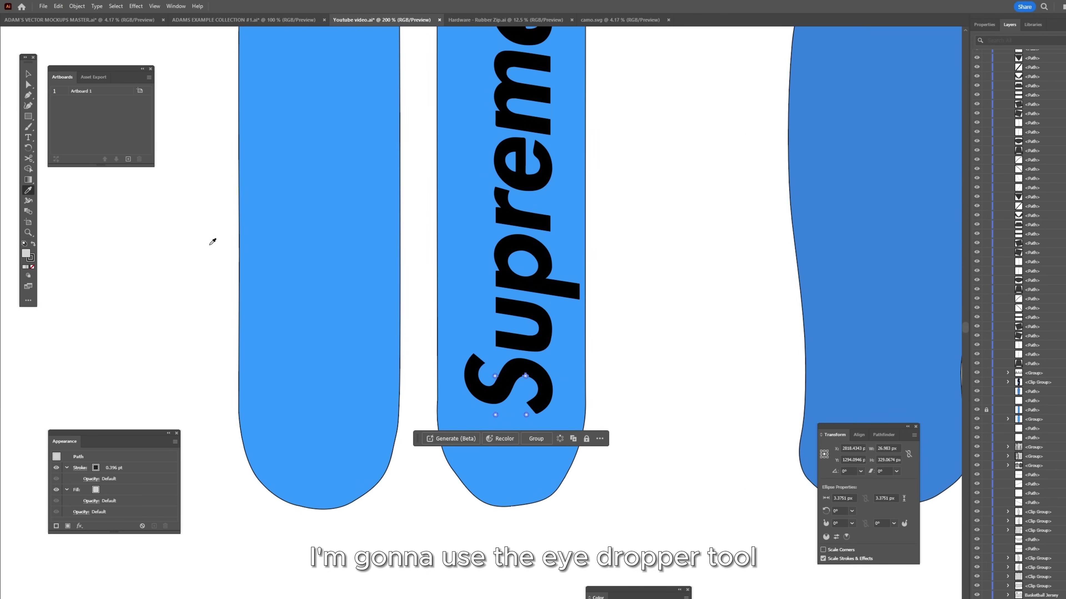
left_click(28, 74)
Step: Filter the layers by Locked, unlock the group and path, and give the mounting holes the lighter blue 57B3FF
left_click(984, 24)
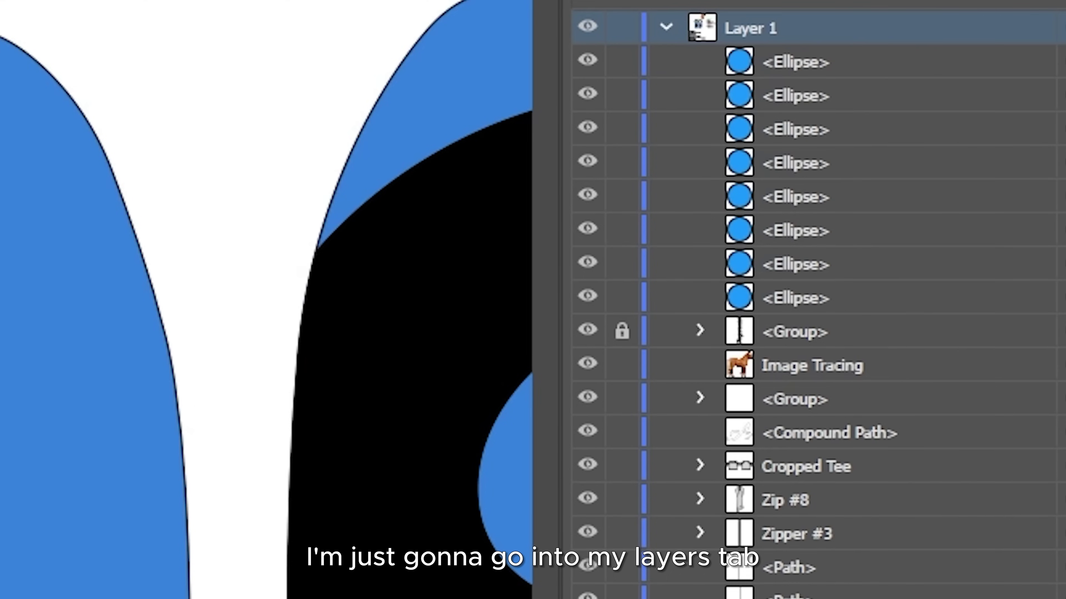
left_click(960, 511)
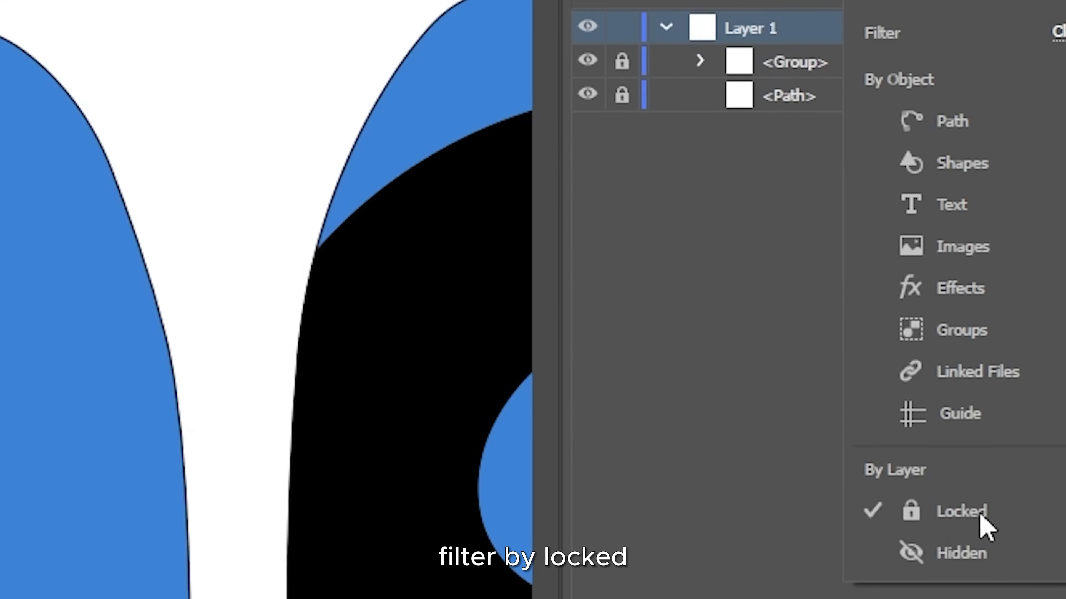
left_click(816, 411)
left_click_drag(622, 62, 642, 140)
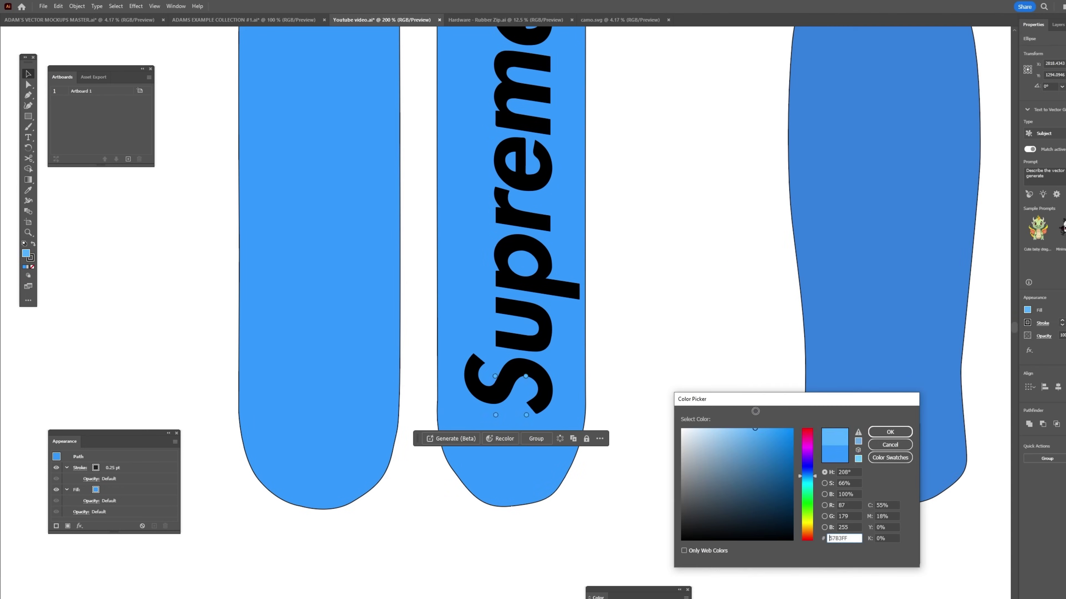
left_click_drag(466, 242, 439, 242)
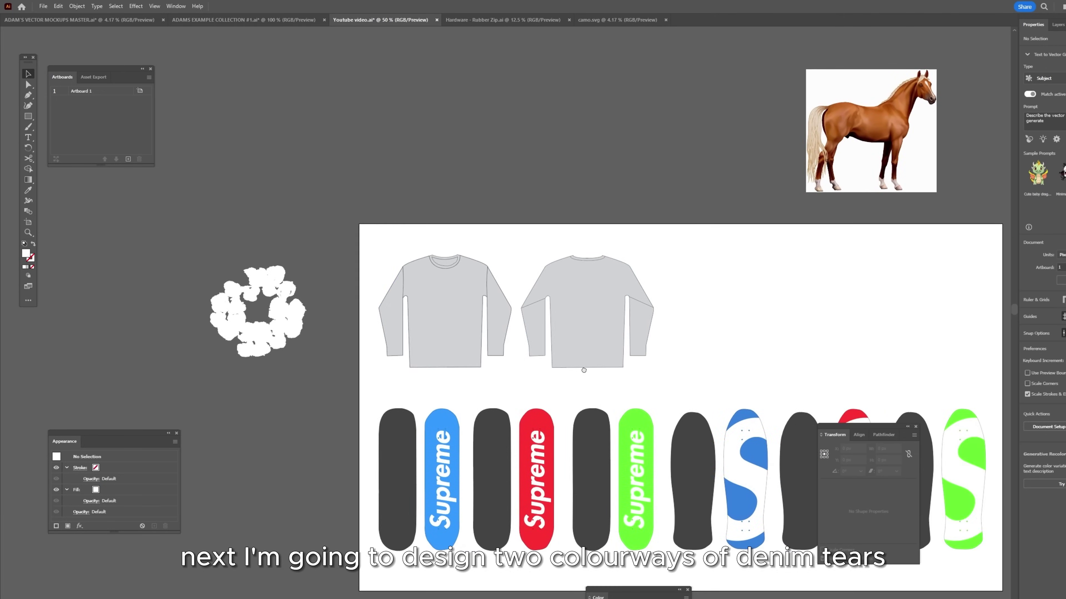
Step: Move the white wreath graphic onto the front of the grey long sleeve and scale it down
left_click_drag(584, 371, 641, 355)
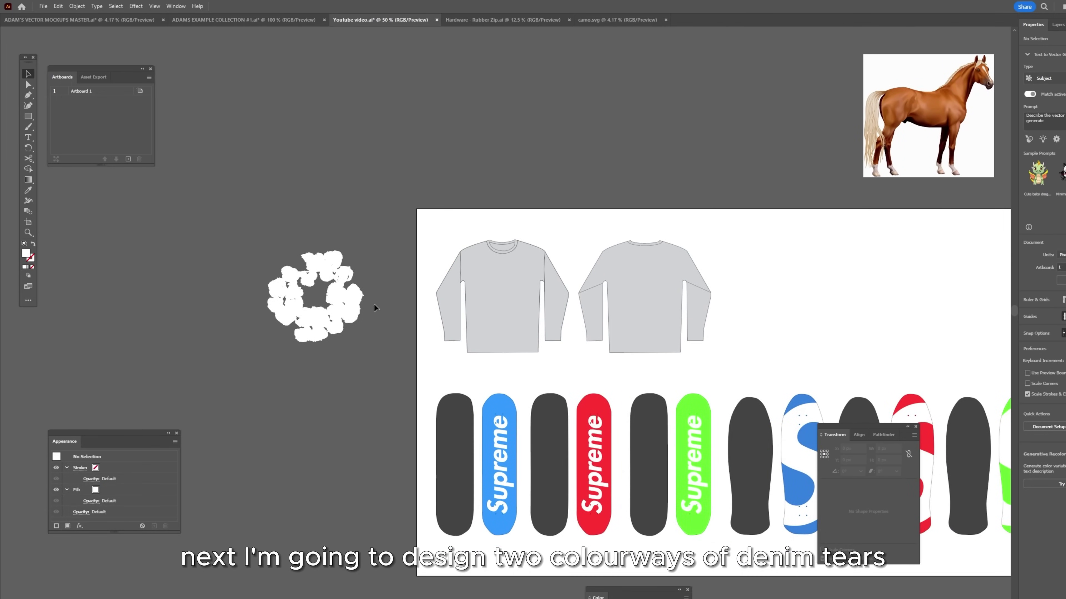
scroll(469, 304, "up", 5)
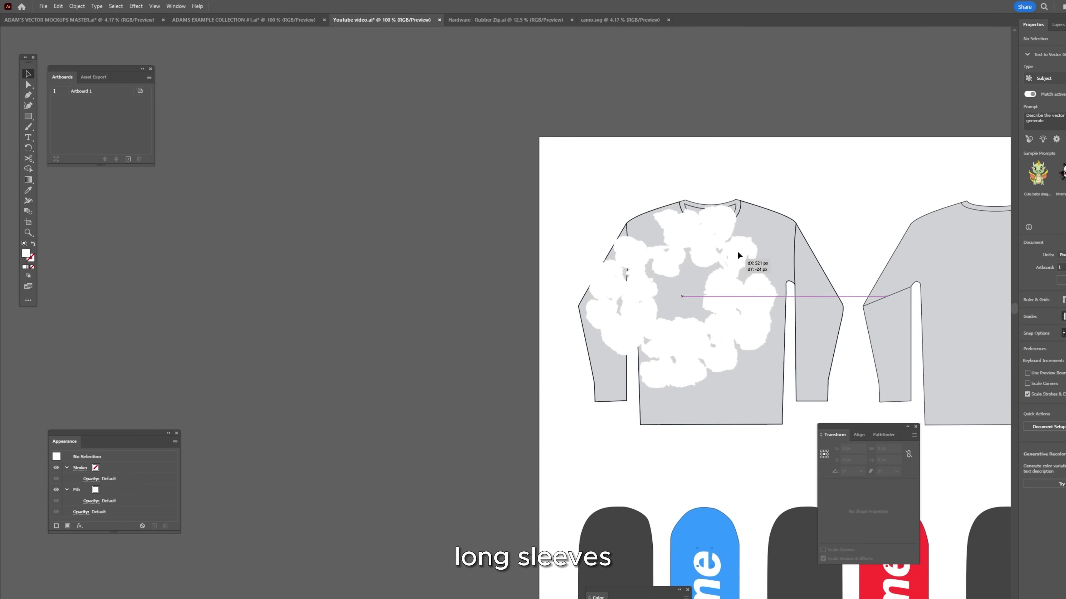
scroll(659, 280, "right", 3)
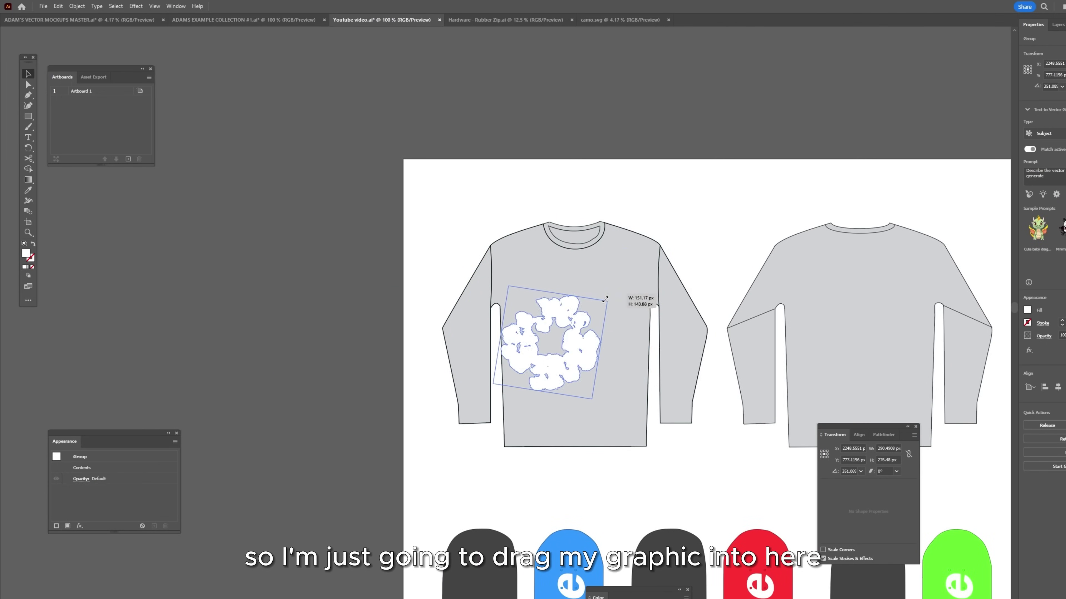
left_click_drag(592, 298, 569, 330)
Step: Copy the grey Denim Tears hoodie picture from the browser's image results and place it beside the artboard as a reference
key("ctrl+minus")
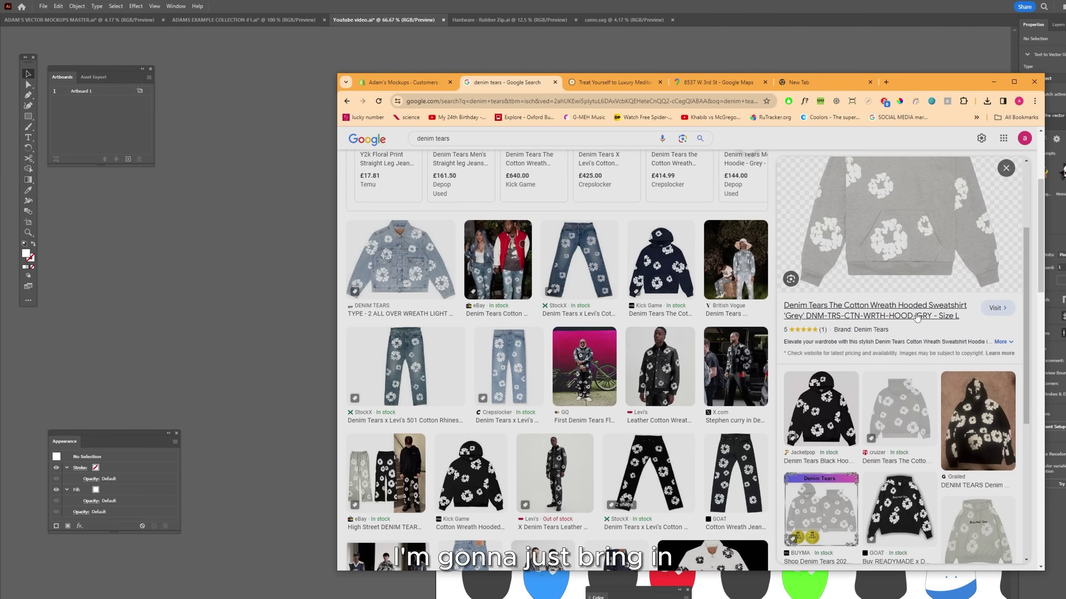
right_click(877, 240)
left_click(915, 380)
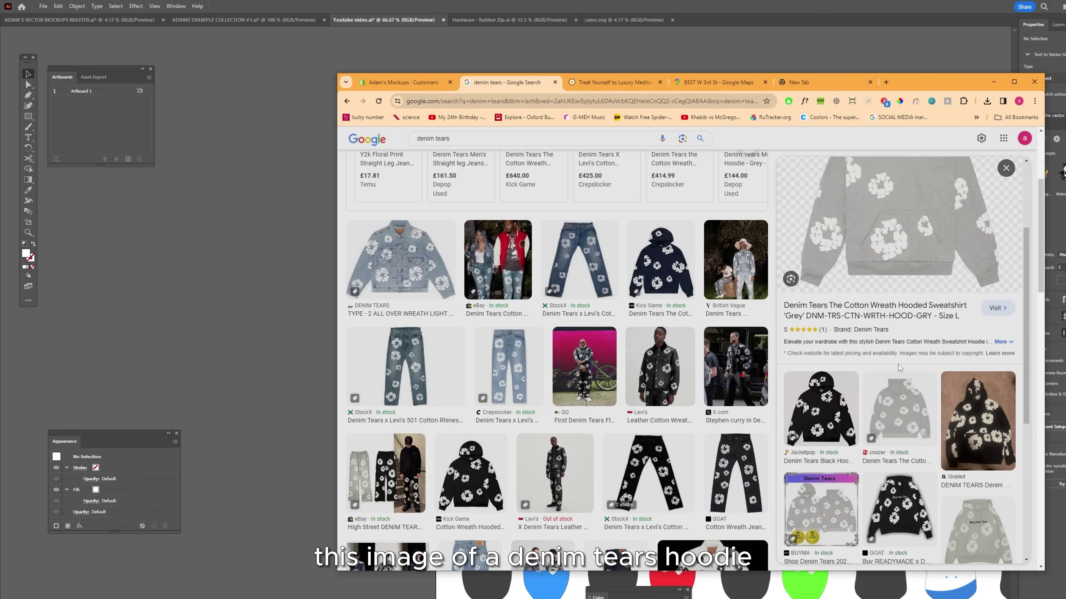
scroll(898, 364, "up", 3)
right_click(849, 334)
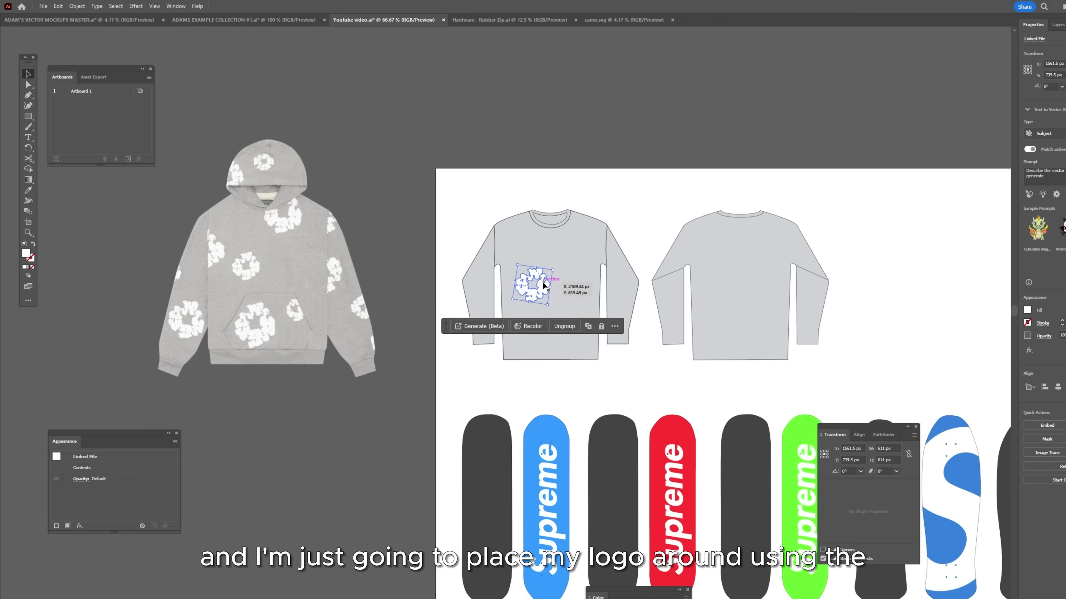
Step: Scatter resized copies of the white wreath over the front and back of the long sleeve, following the hoodie reference
key("ctrl+plus")
key("ctrl+plus")
left_click_drag(559, 263, 540, 277)
left_click_drag(588, 275, 713, 279)
scroll(709, 281, "down", 3)
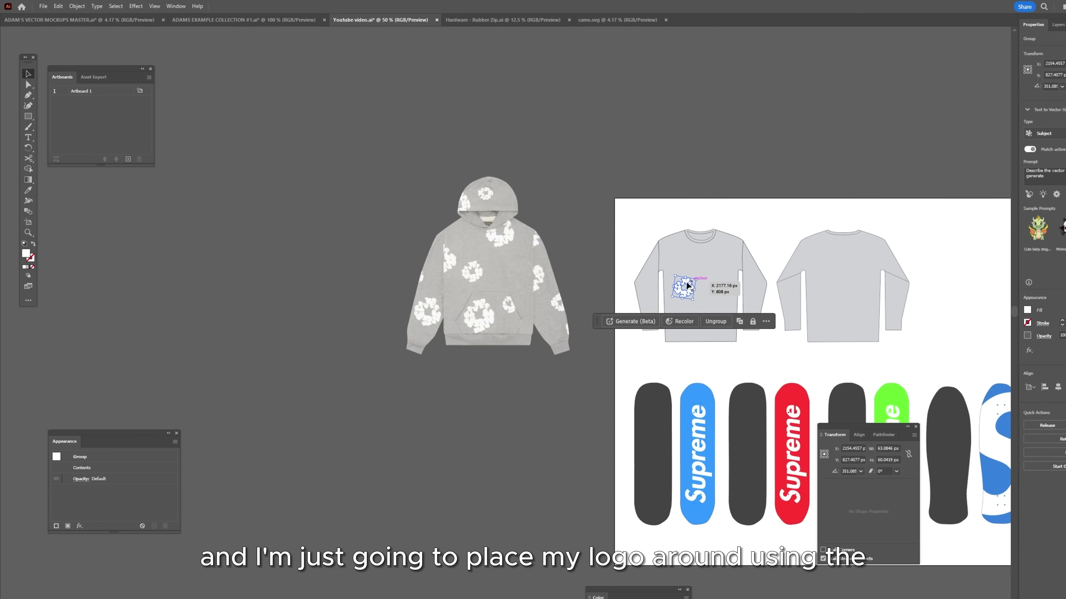
left_click_drag(690, 286, 688, 287)
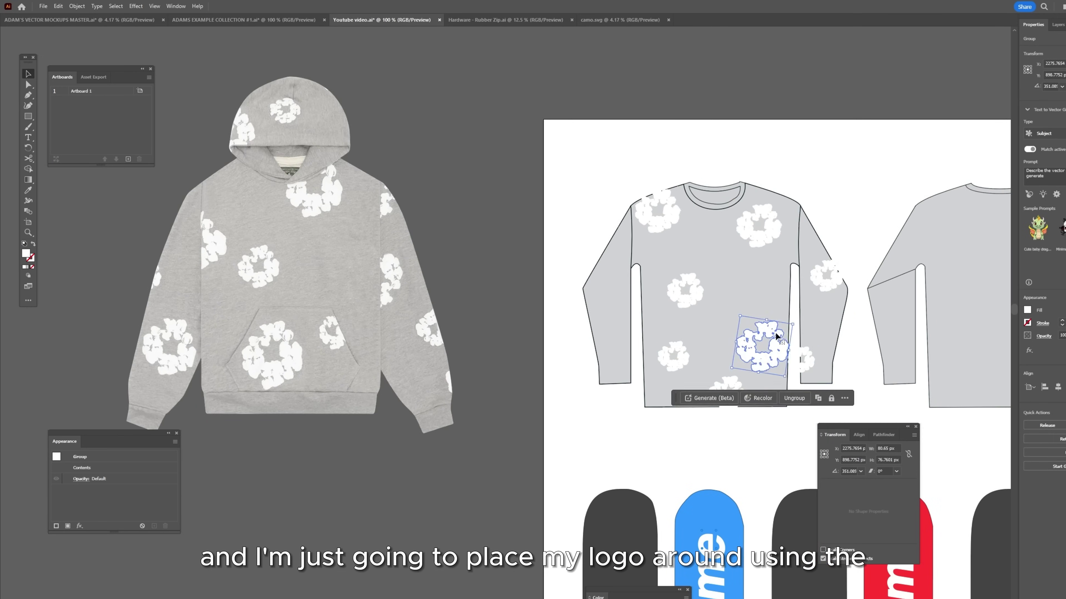
left_click_drag(776, 336, 667, 296)
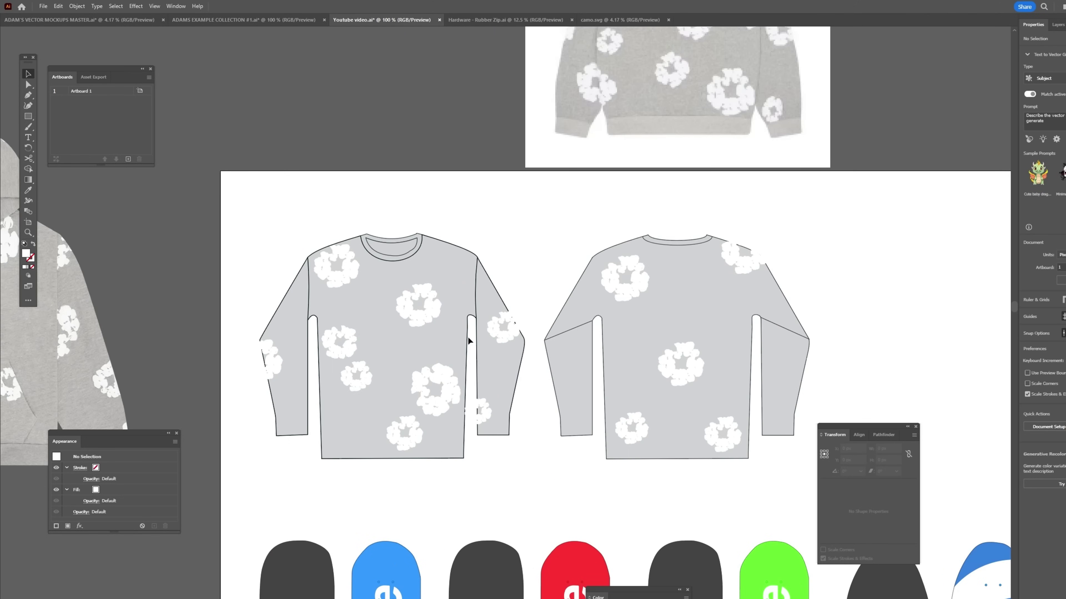
Step: Select the wreath graphics on the back of the long sleeve together
left_click_drag(468, 337, 432, 372)
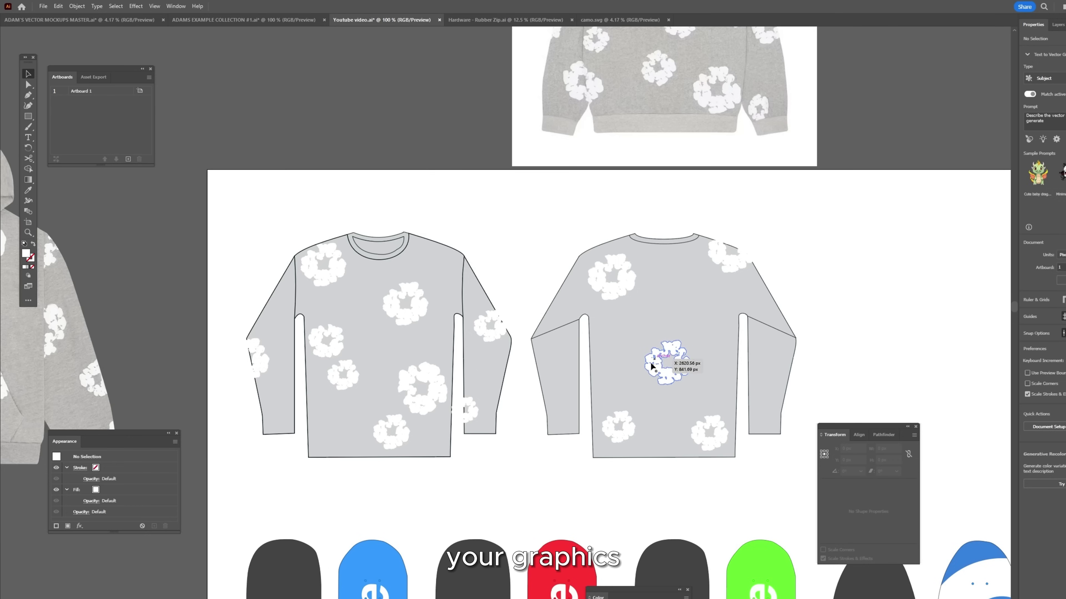
left_click_drag(646, 393, 639, 398)
left_click(615, 427, "shift")
left_click(707, 433, "shift")
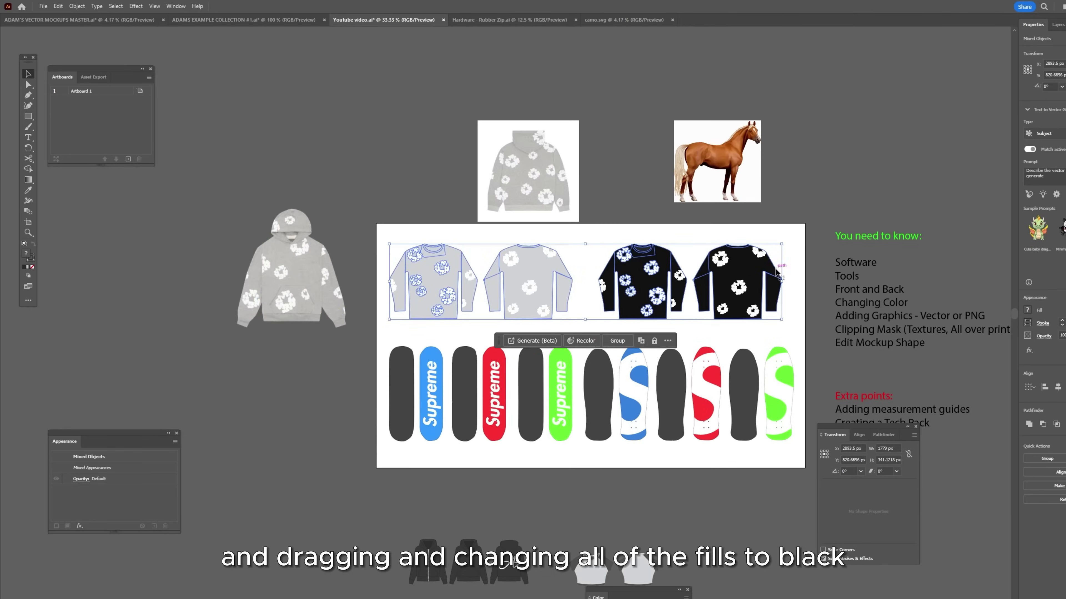
Step: Clear the selection and look over the remaining hoodies, joggers, cropped tees, vest and tank top below the artboard
scroll(471, 270, "down", 1)
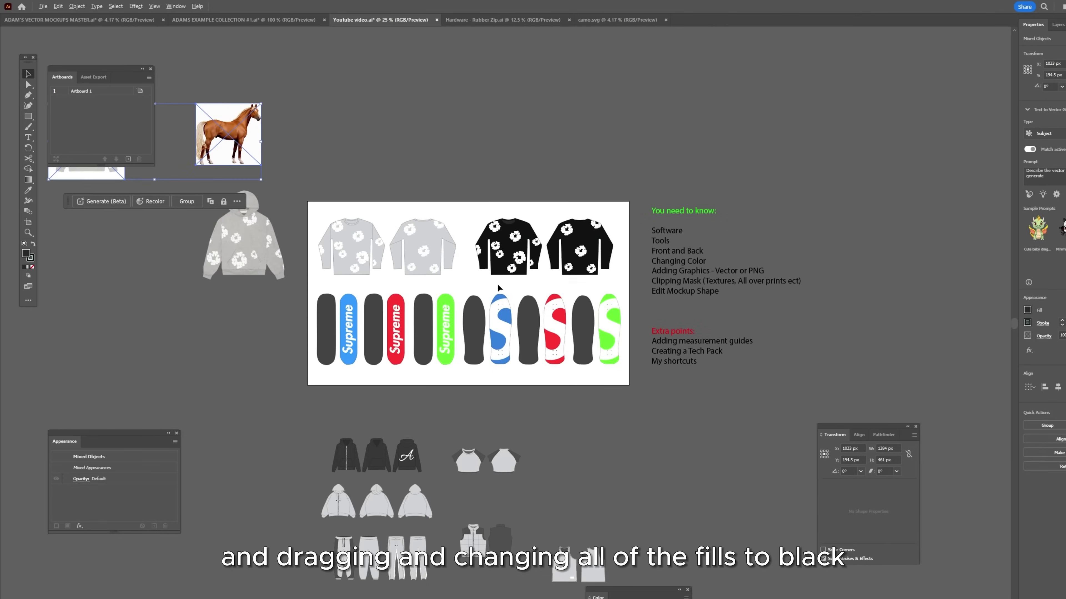
scroll(470, 270, "up", 1)
left_click(470, 270)
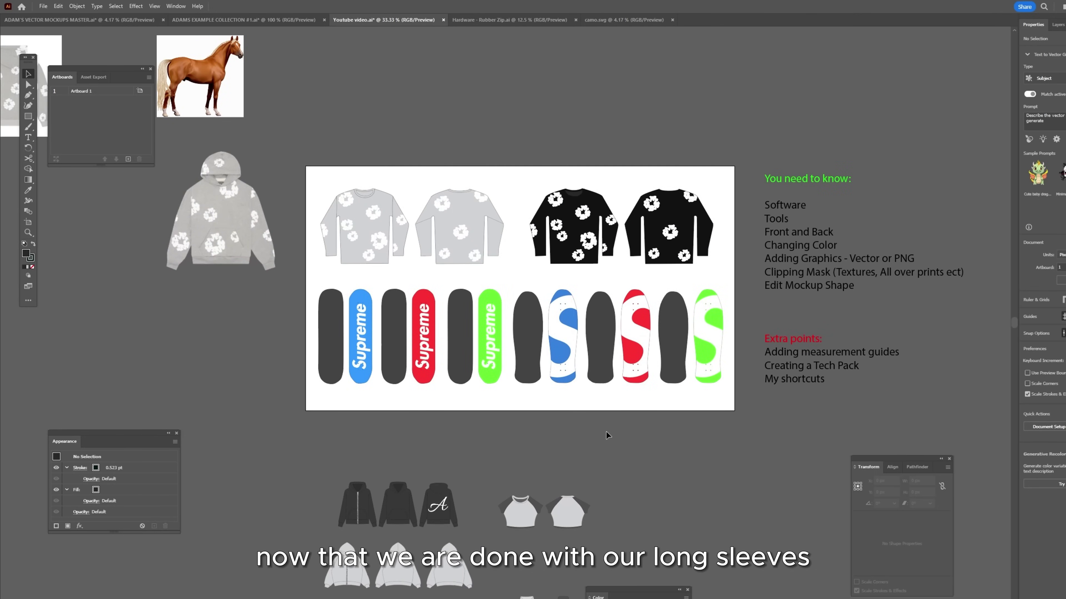
left_click_drag(572, 562, 586, 417)
scroll(587, 441, "up", 1)
left_click_drag(629, 499, 688, 395)
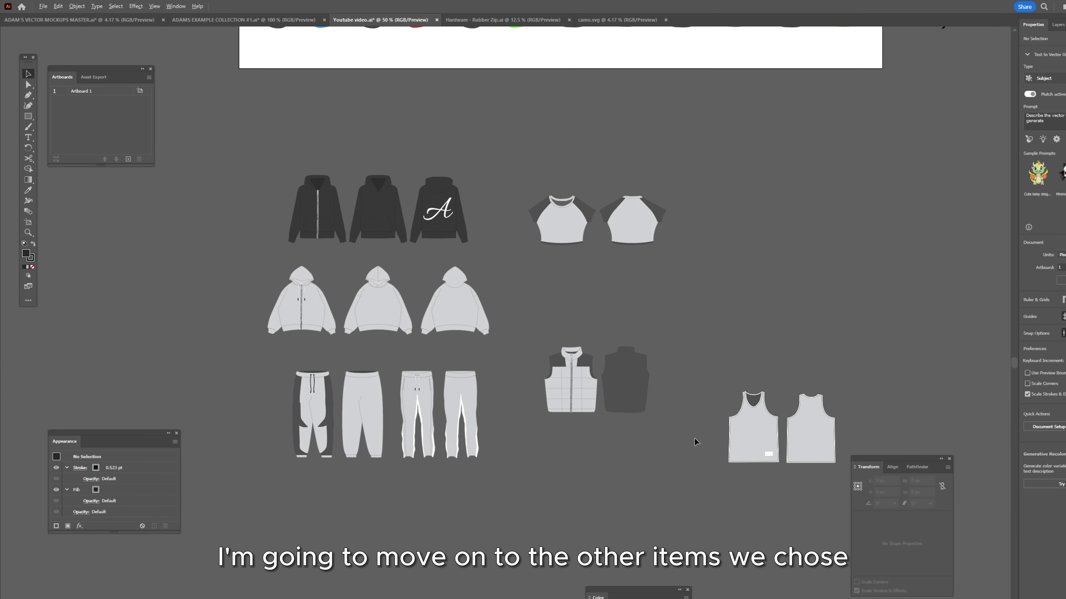
scroll(688, 435, "down", 1)
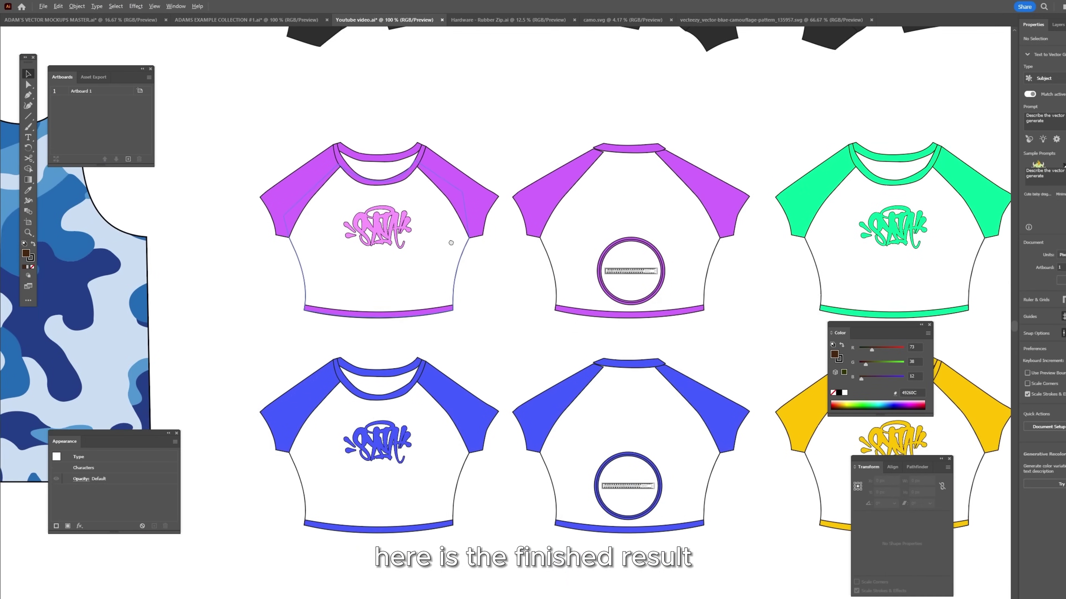
Step: Look over the finished cropped tees, camo tank tops, vests and tracksuits
left_click_drag(670, 215, 470, 228)
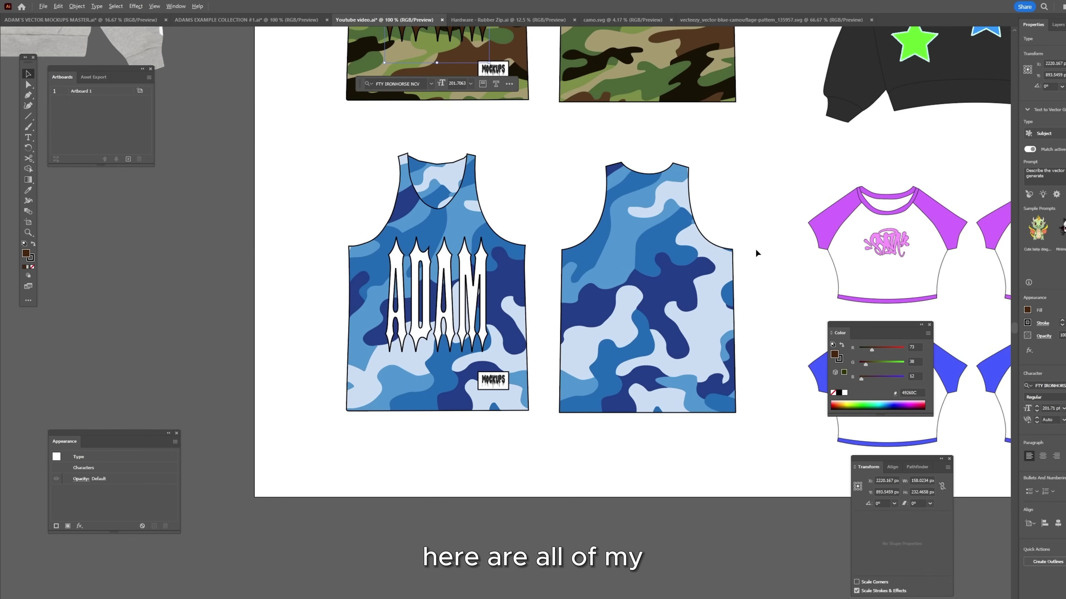
left_click_drag(755, 249, 715, 435)
scroll(683, 286, "up", 2)
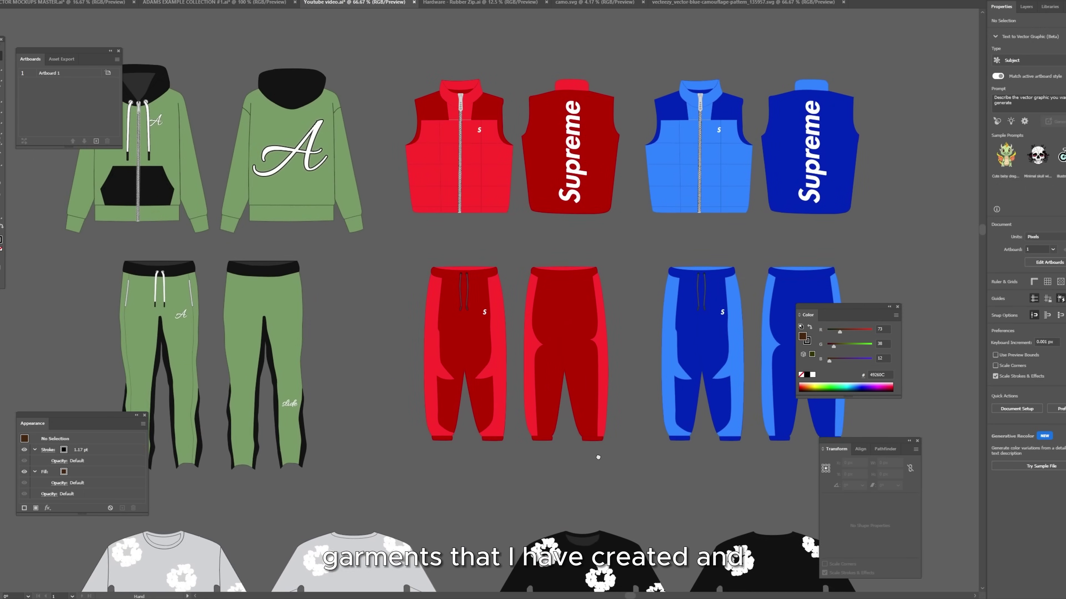
scroll(533, 293, "right", 5)
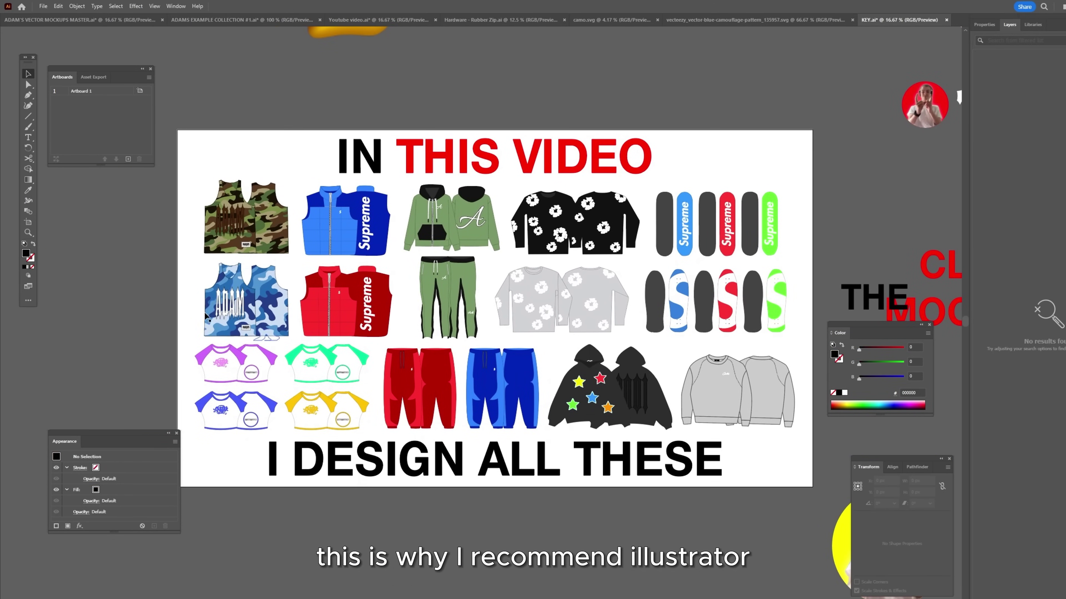
Step: Examine the garments and skateboards on the IN THIS VIDEO I DESIGN ALL THESE board up close
scroll(205, 315, "up", 1)
left_click_drag(209, 311, 251, 321)
scroll(260, 294, "up", 1)
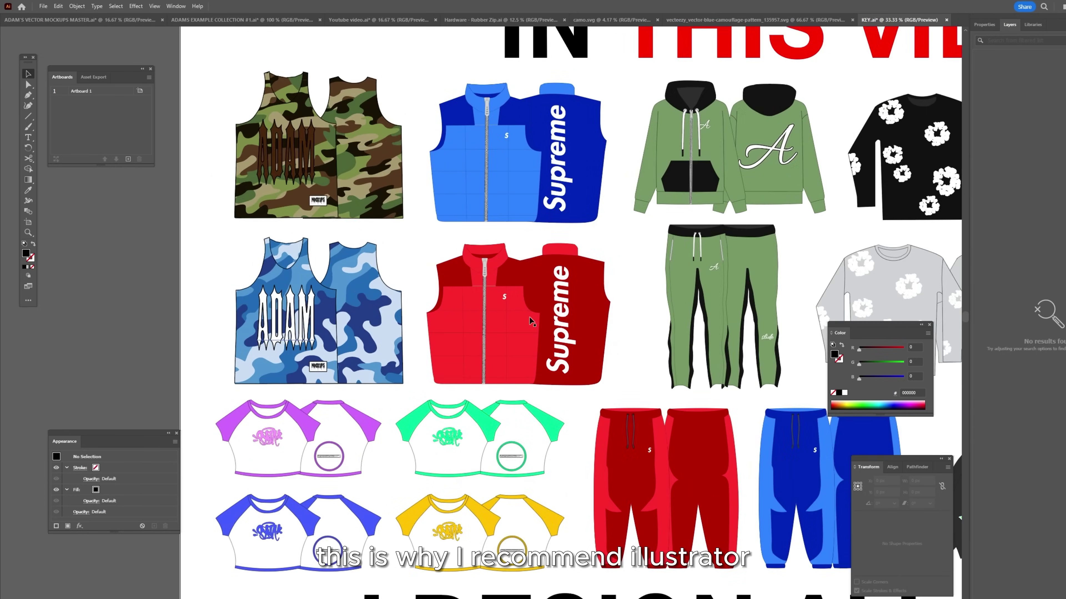
left_click_drag(776, 307, 331, 307)
left_click_drag(819, 271, 451, 290)
scroll(452, 290, "up", 1)
scroll(451, 290, "up", 4)
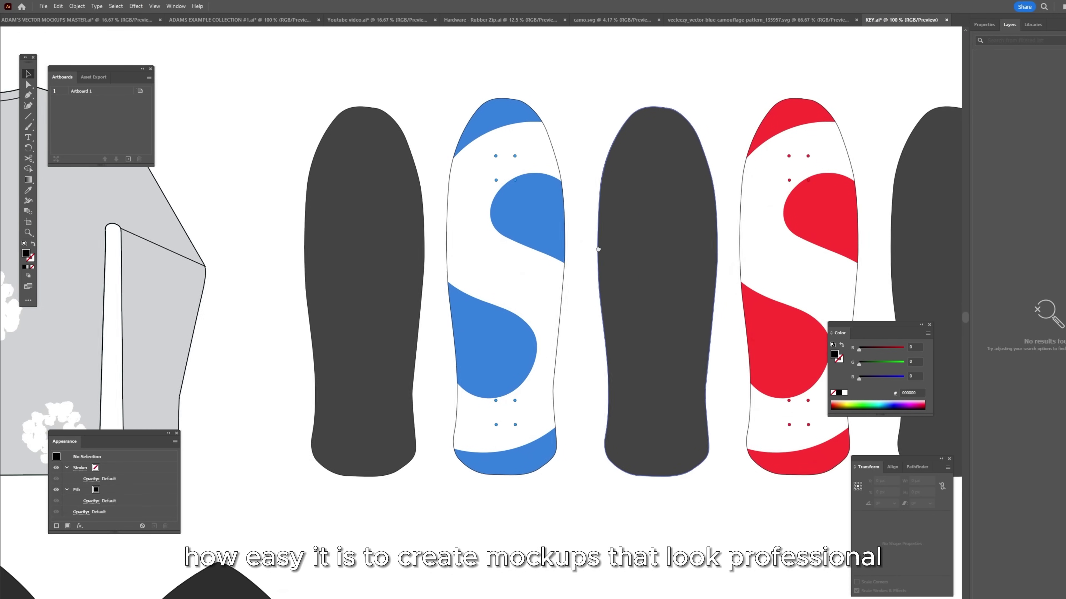
left_click_drag(598, 249, 210, 598)
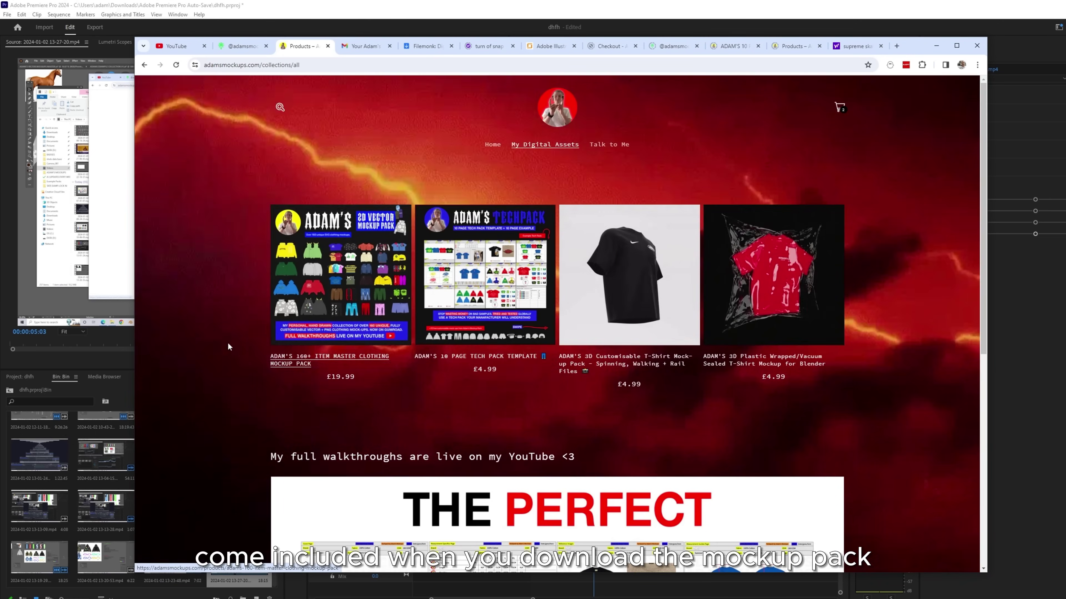
Step: In the browser, open the 160+ Item Master Clothing Mockup Pack product in the online store and add one to the cart
left_click(294, 336)
scroll(630, 277, "down", 2)
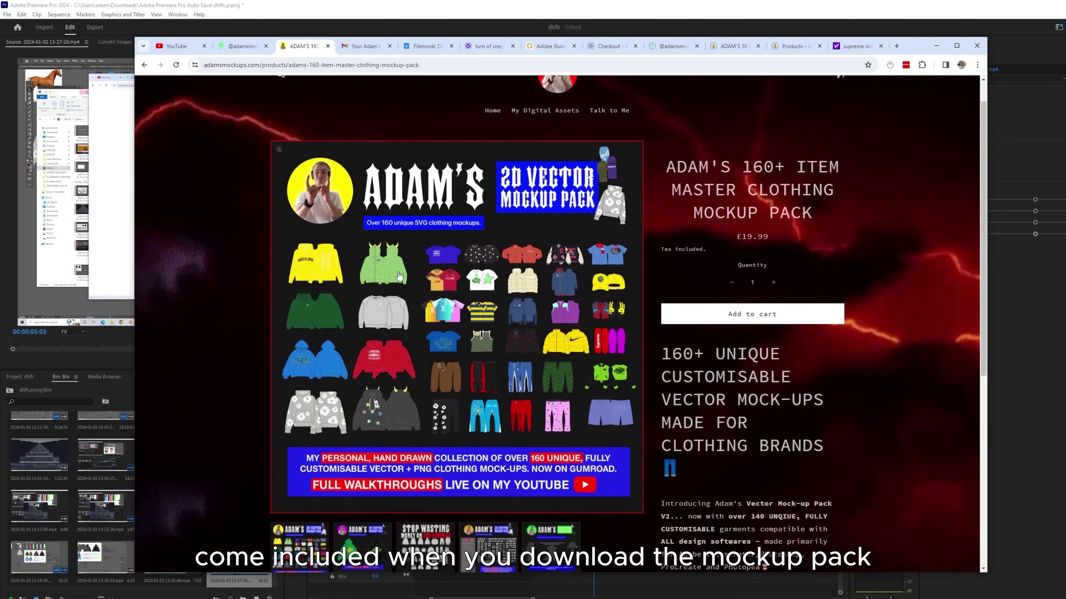
left_click(752, 260)
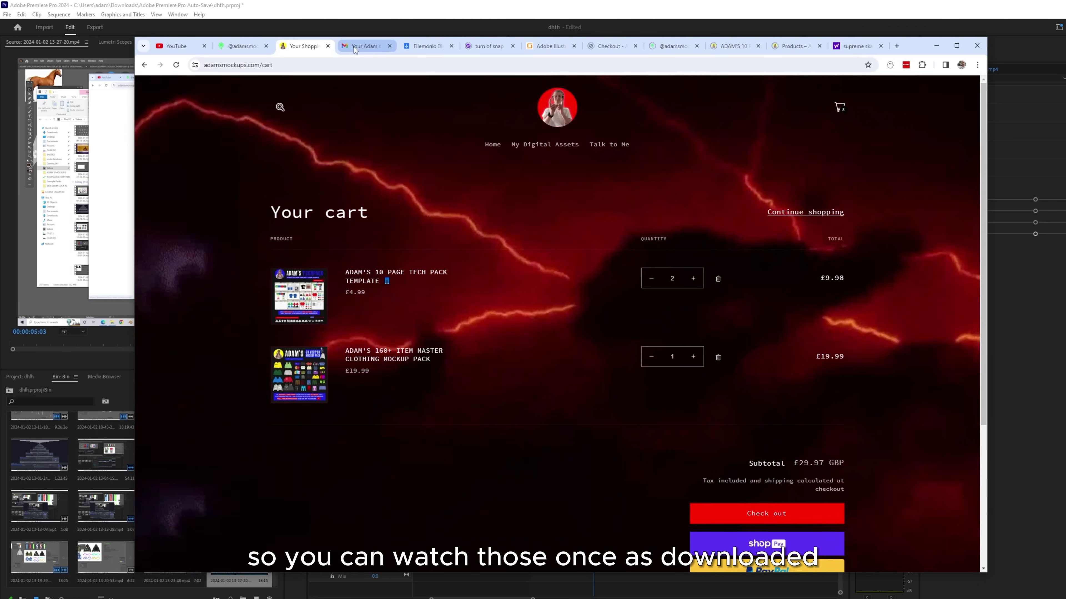